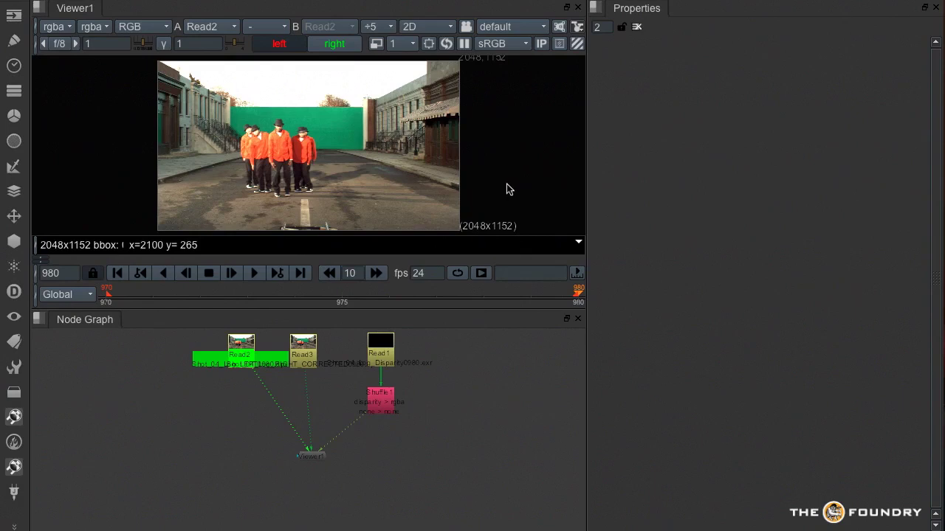
Inspect the disparity image in the viewer, then return to the left plate.
key("3")
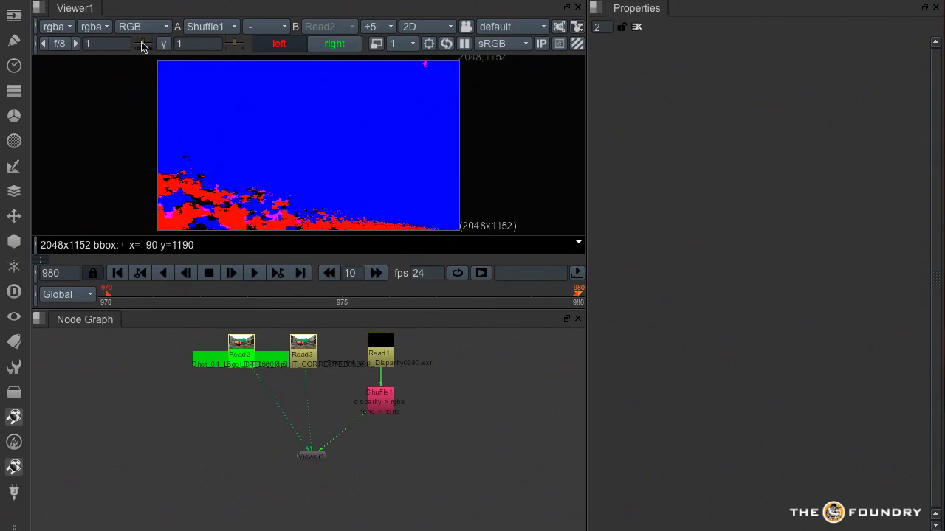
left_click_drag(142, 45, 133, 43)
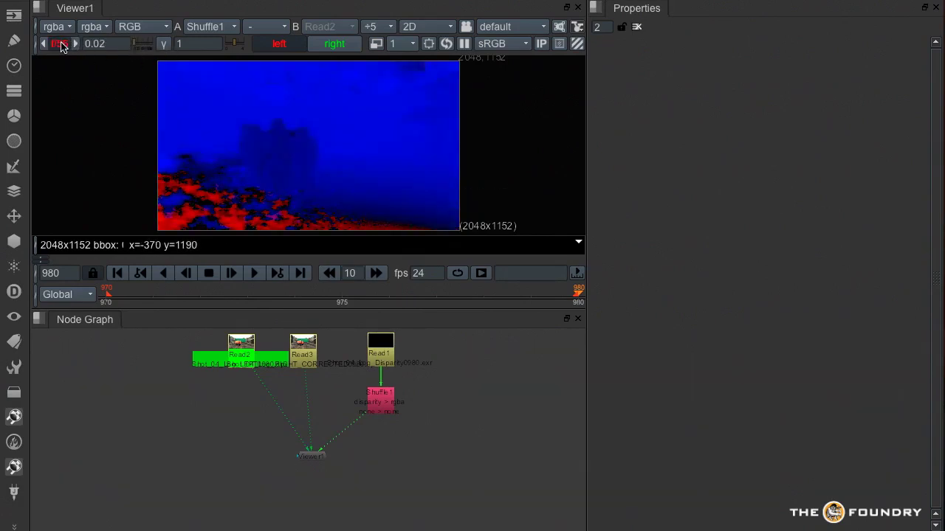
left_click(62, 45)
key("1")
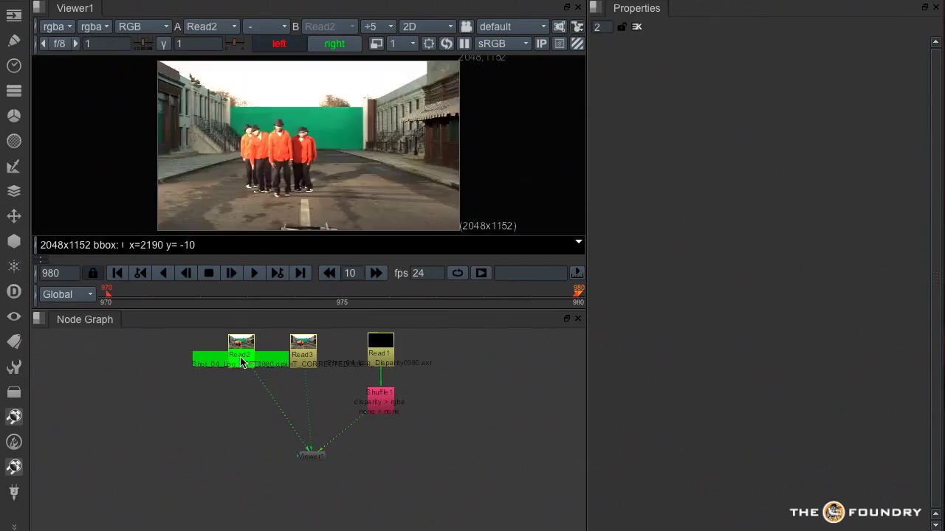
Add a JoinViews node under the left plate with Read3 connected as the right view.
key("Tab")
type("jo")
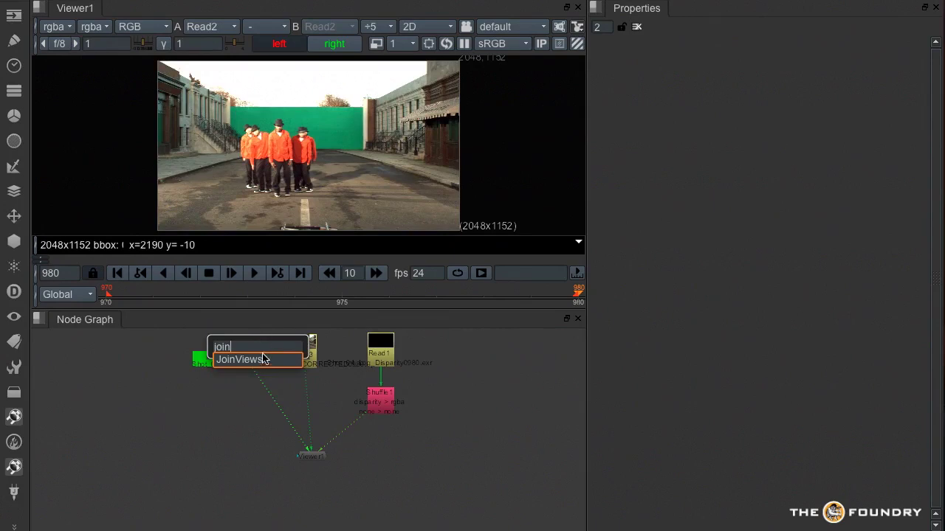
left_click(263, 360)
left_click_drag(278, 383, 303, 353)
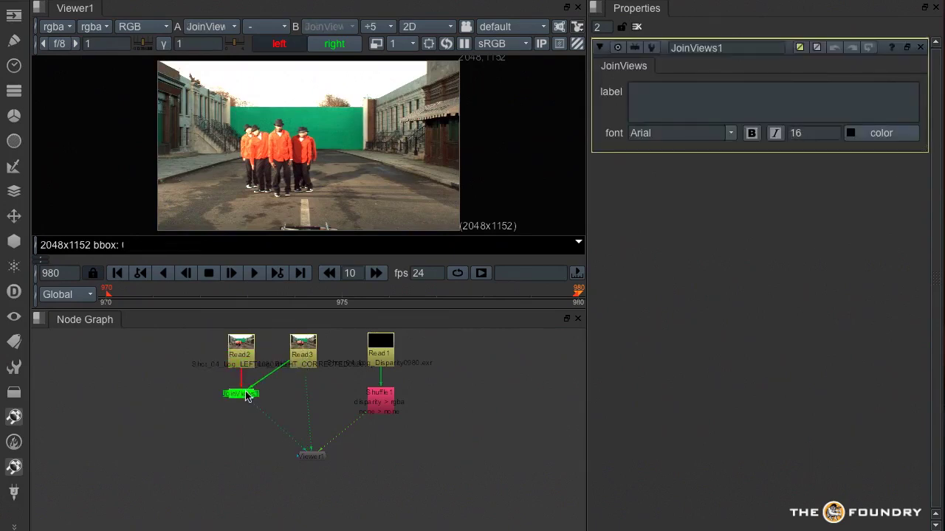
left_click_drag(247, 397, 417, 414)
scroll(280, 393, "up", 2)
Add a Copy node with alpha channels cleared, copying the whole disparity layer.
key("k")
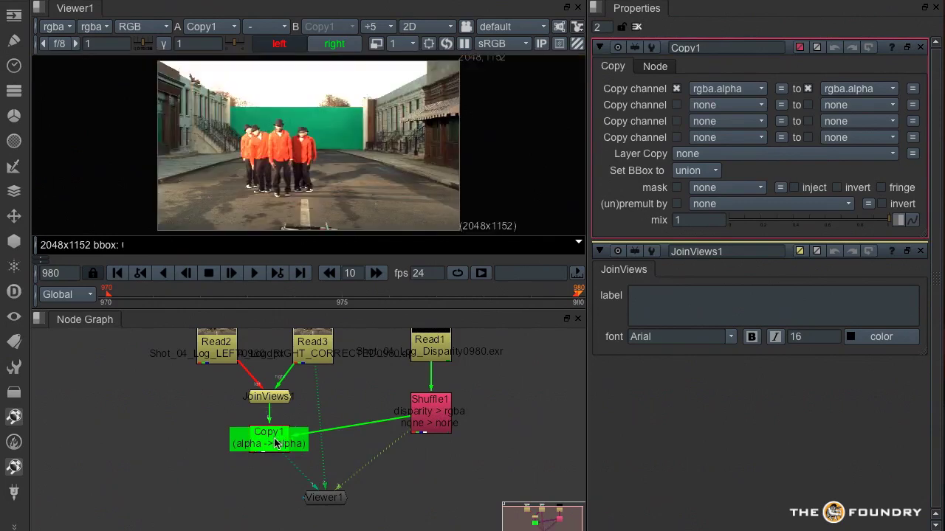
left_click(676, 88)
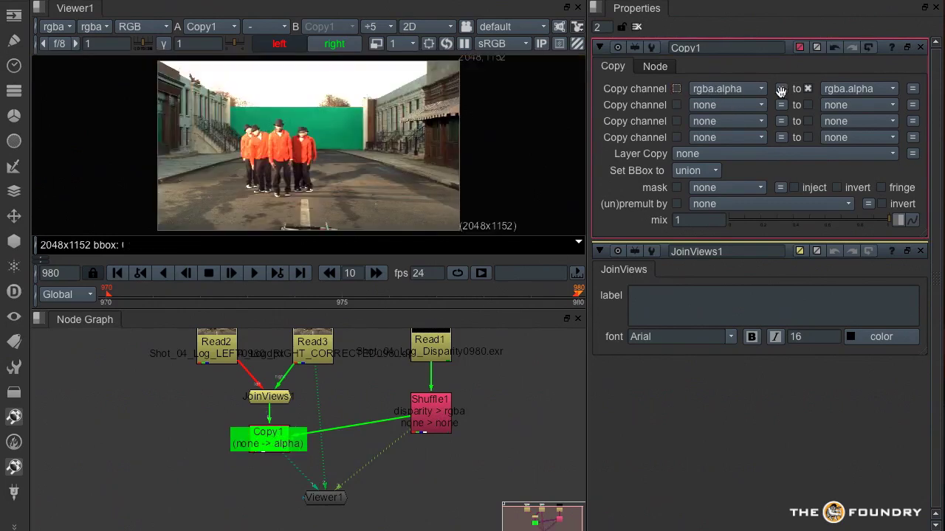
left_click(806, 89)
left_click(701, 155)
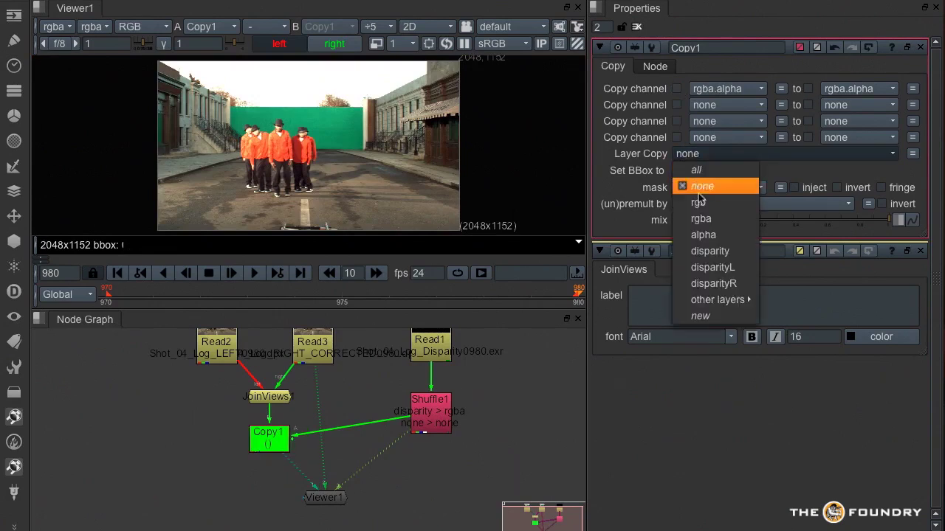
left_click(712, 251)
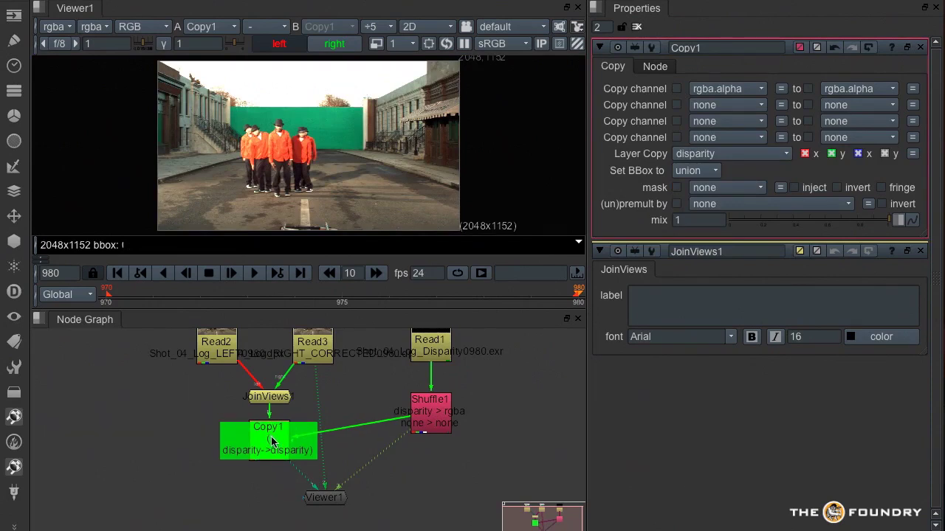
Add a RotoPaint node below Copy and paint a Brush stroke on the hat, checking both eyes.
key("p")
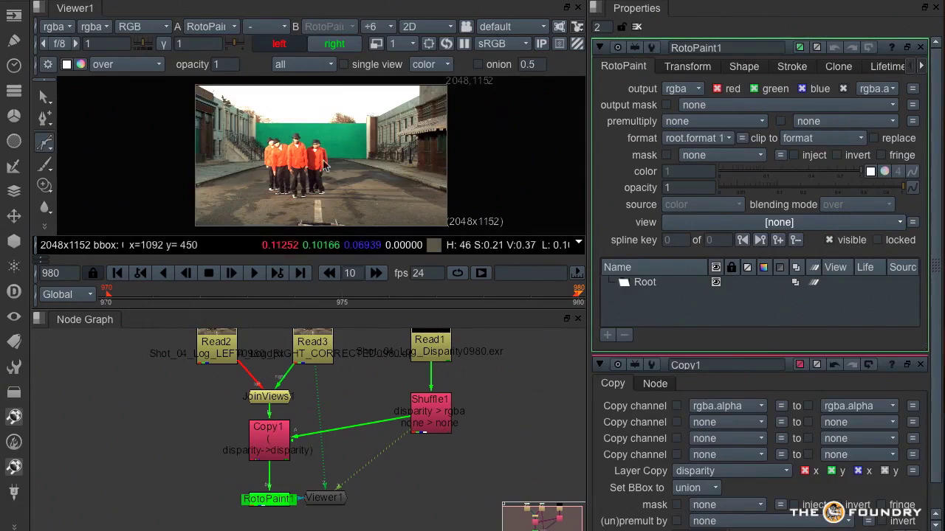
scroll(302, 131, "up", 6)
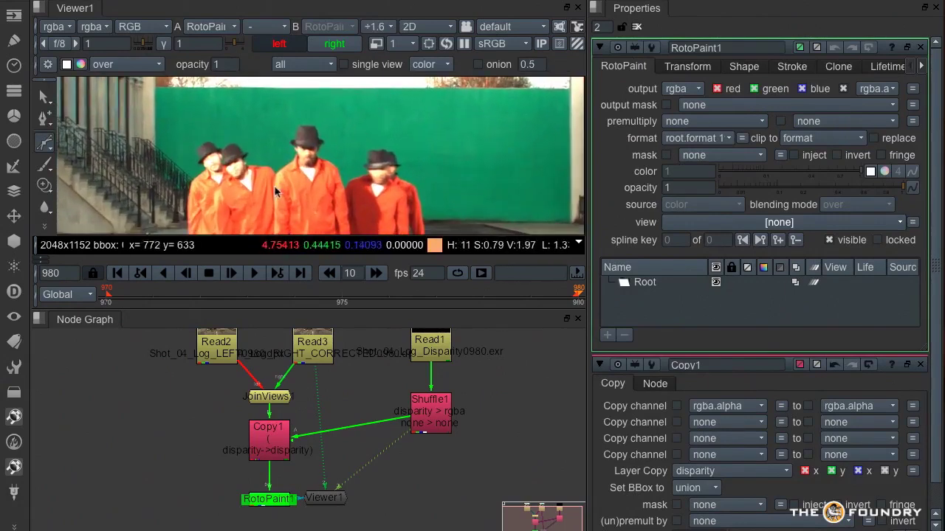
left_click(42, 167)
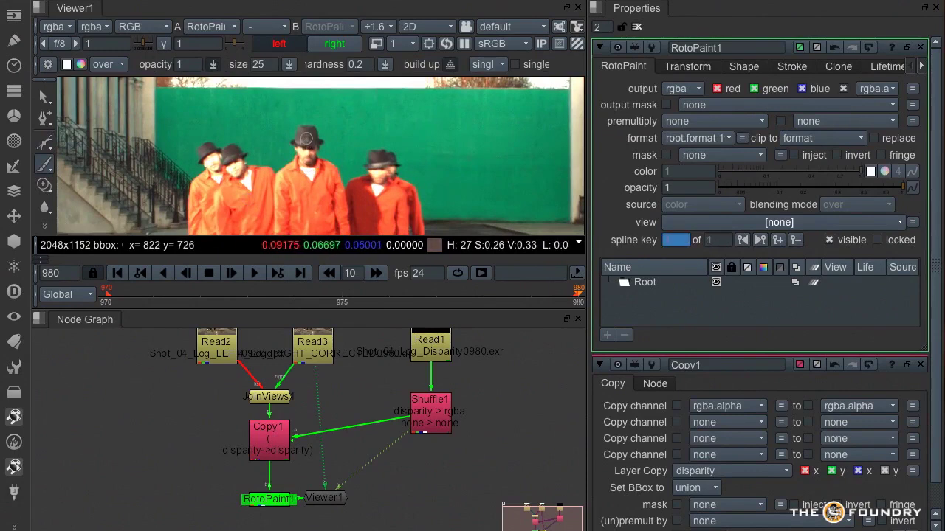
left_click(333, 44)
left_click(289, 46)
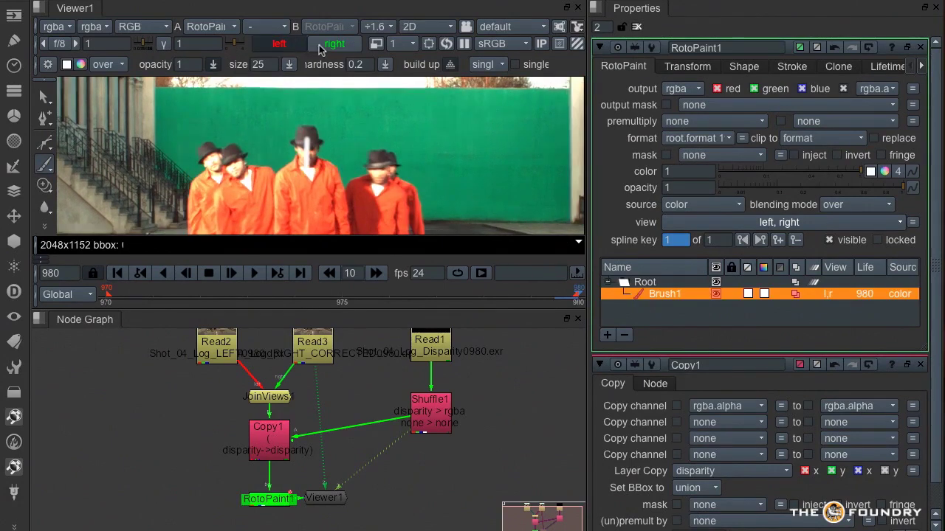
left_click(319, 46)
left_click(297, 46)
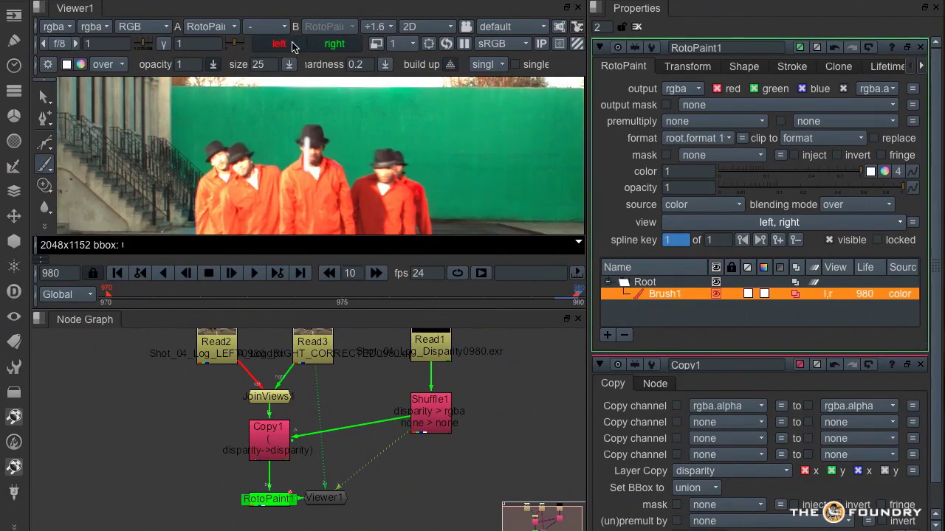
Correlate Brush1's points from left to right to create the right-eye stroke.
right_click(670, 300)
left_click(729, 399)
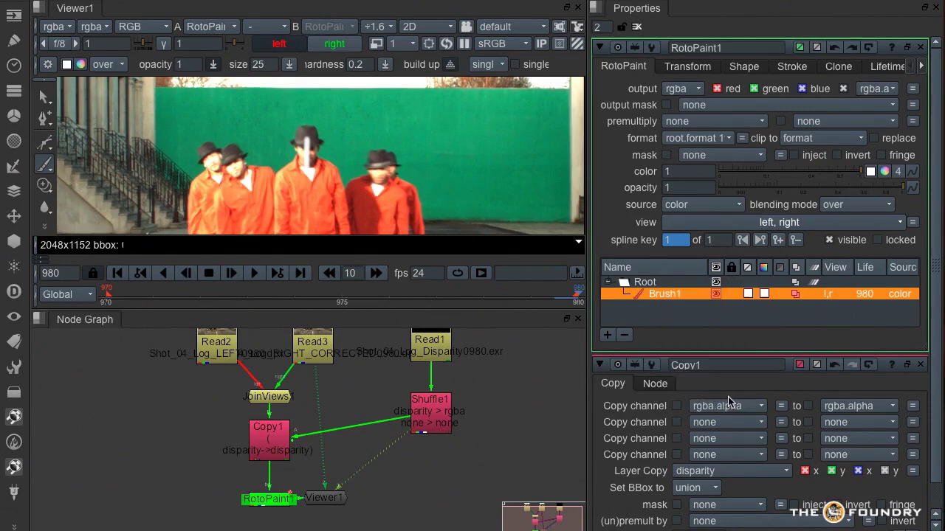
left_click(508, 237)
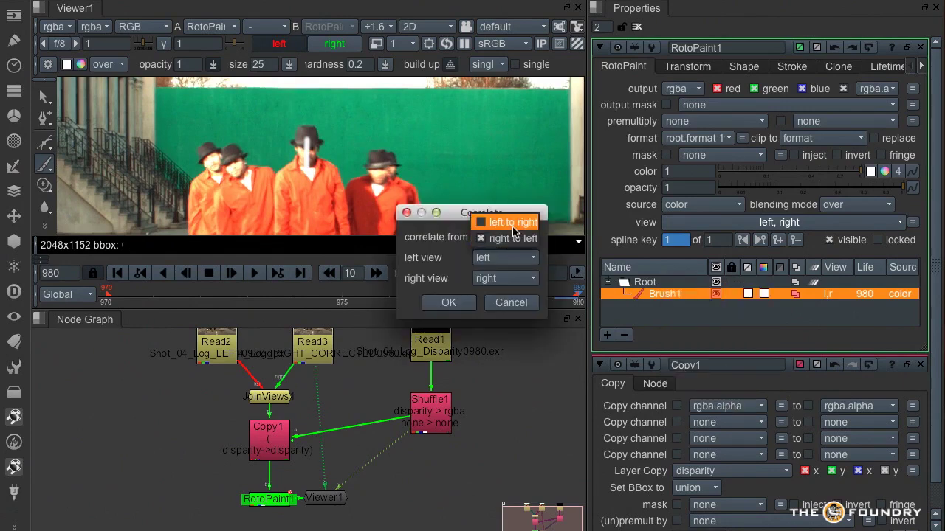
left_click(516, 222)
left_click(448, 303)
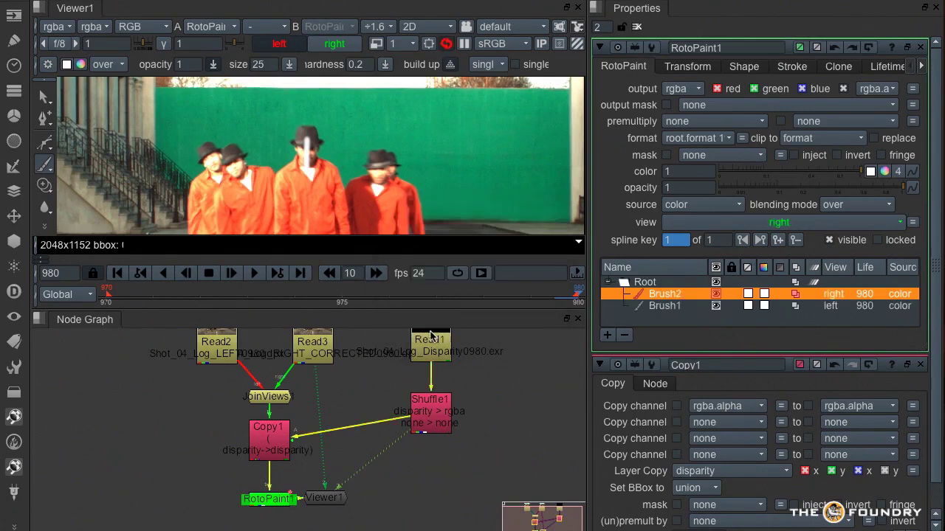
Compare the correlated stroke between the left and right eye views.
left_click(335, 46)
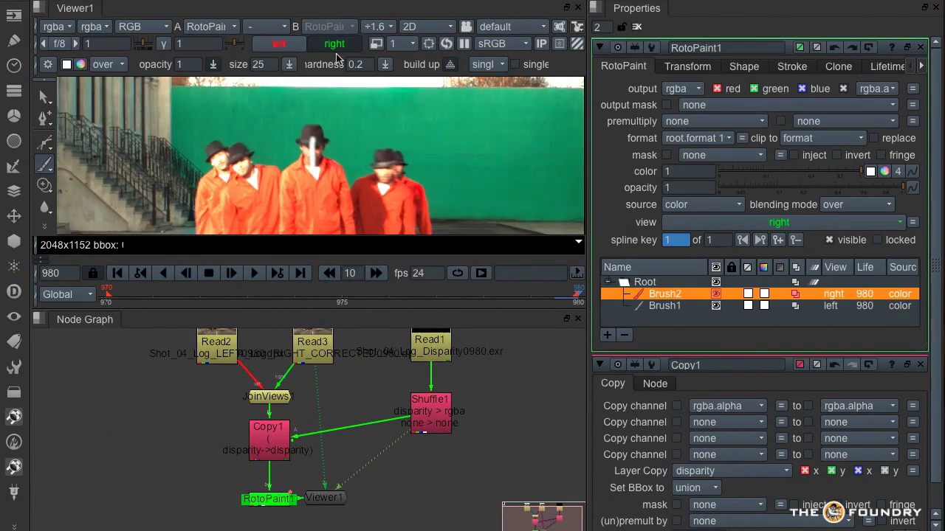
left_click(288, 46)
left_click(336, 45)
left_click(286, 45)
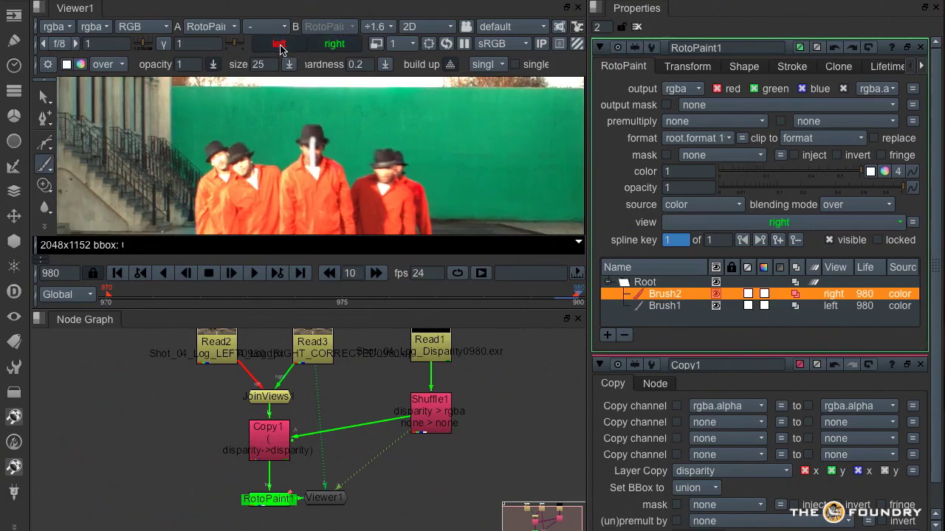
left_click(336, 46)
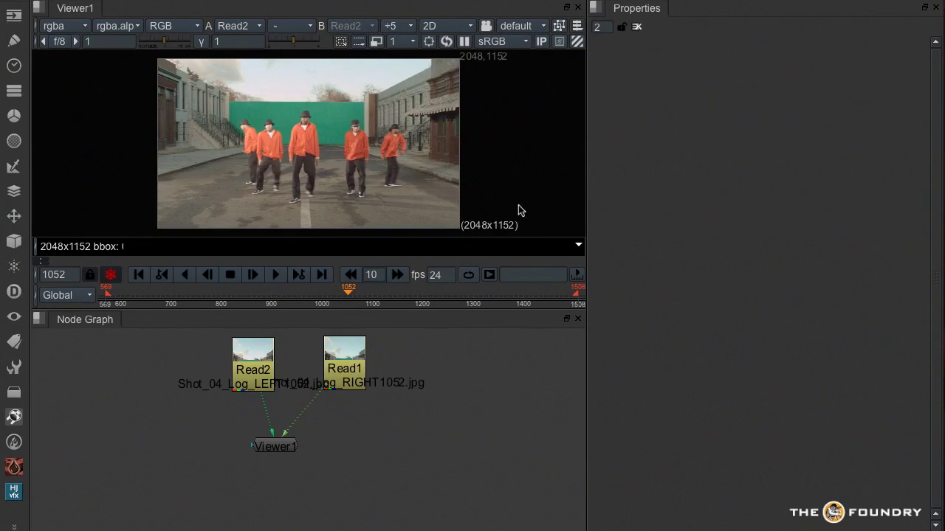
Toggle the viewer between the right (1) and left (2) plates to compare them.
key("1")
key("2")
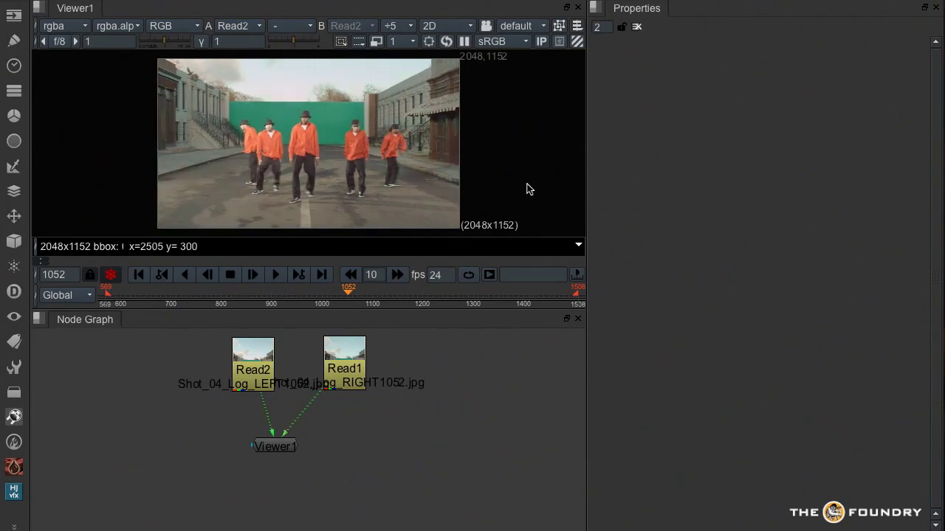
key("1")
key("2")
key("1")
key("2")
key("1")
key("2")
key("1")
key("2")
key("1")
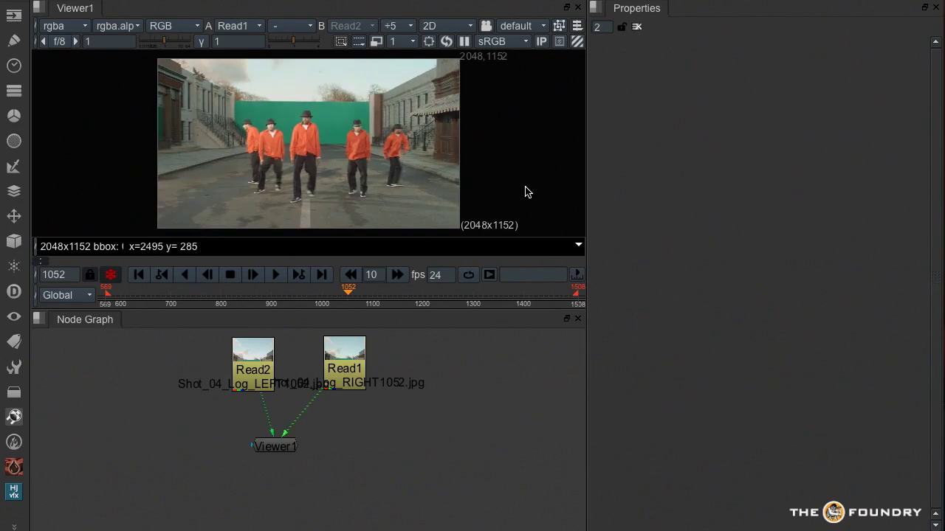
key("2")
key("1")
Zoom and pan the viewer so the dancers show fully on the right plate.
scroll(313, 124, "up", 5)
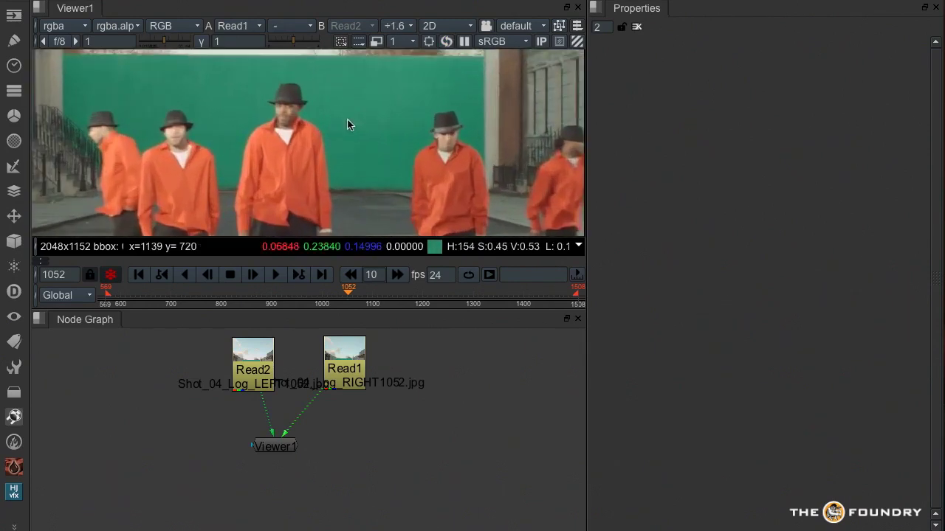
scroll(361, 158, "up", 2)
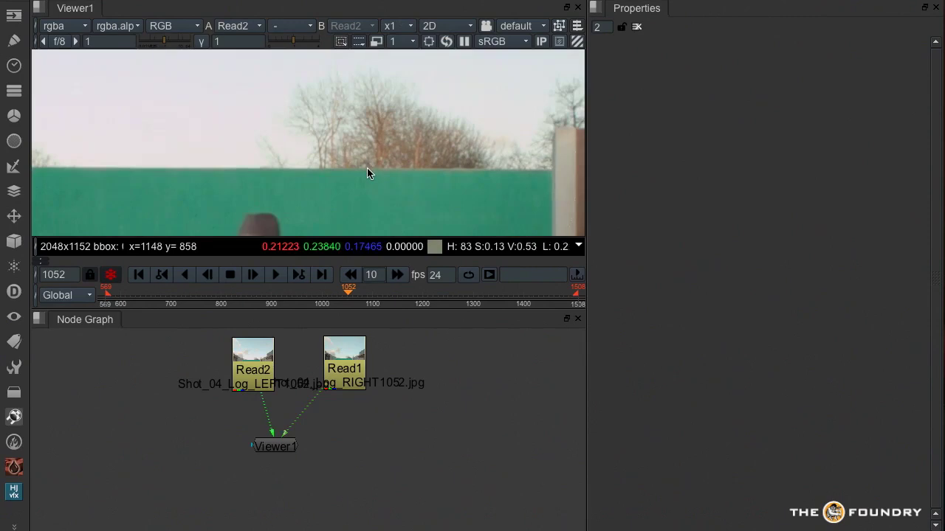
scroll(366, 166, "down", 2)
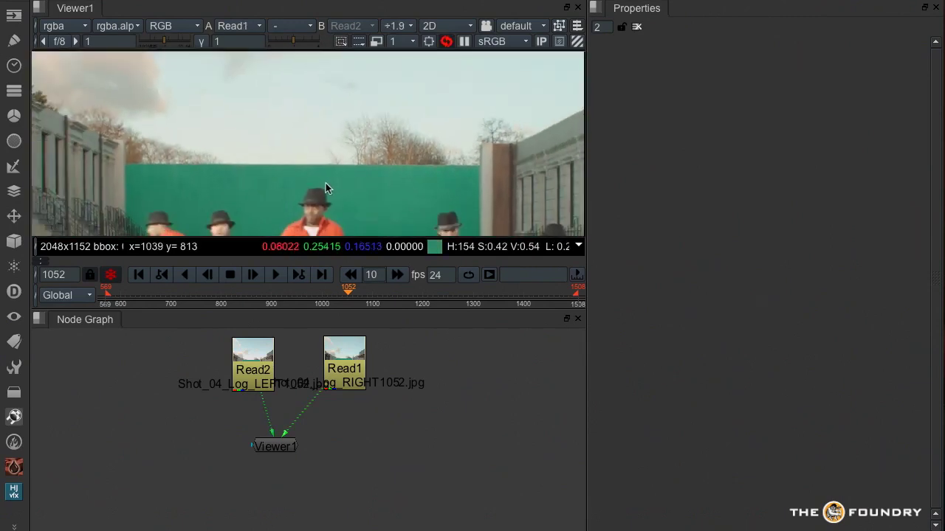
scroll(368, 180, "down", 1)
middle_click_drag(349, 185, 358, 110)
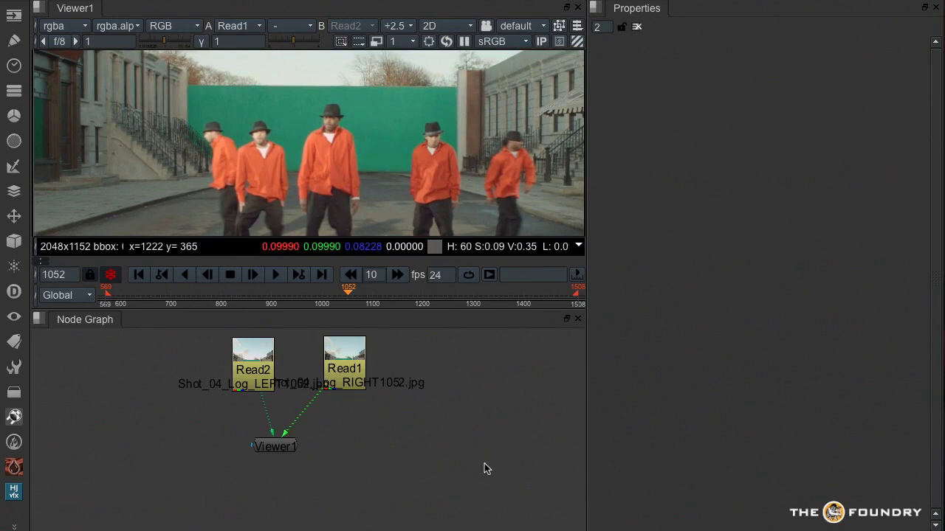
Set the project up for left and right views, with view colours shown in the interface.
key("s")
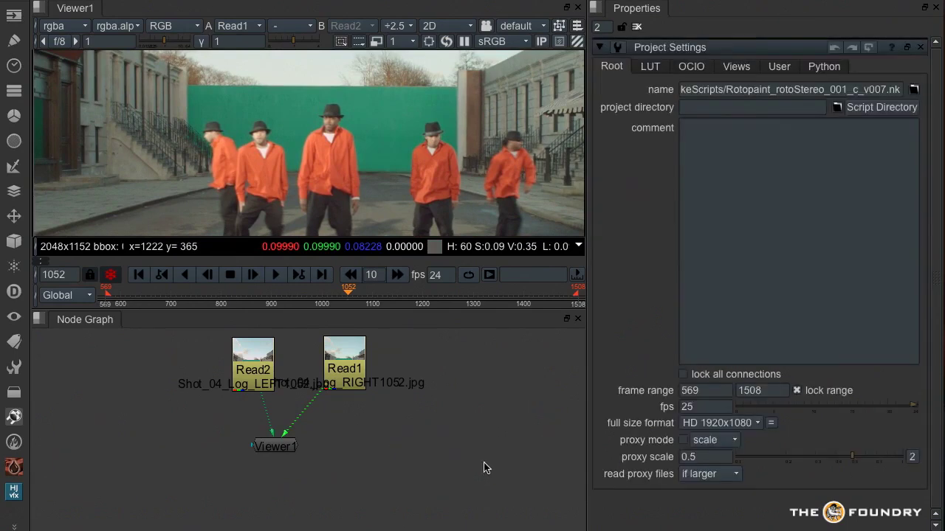
left_click(736, 67)
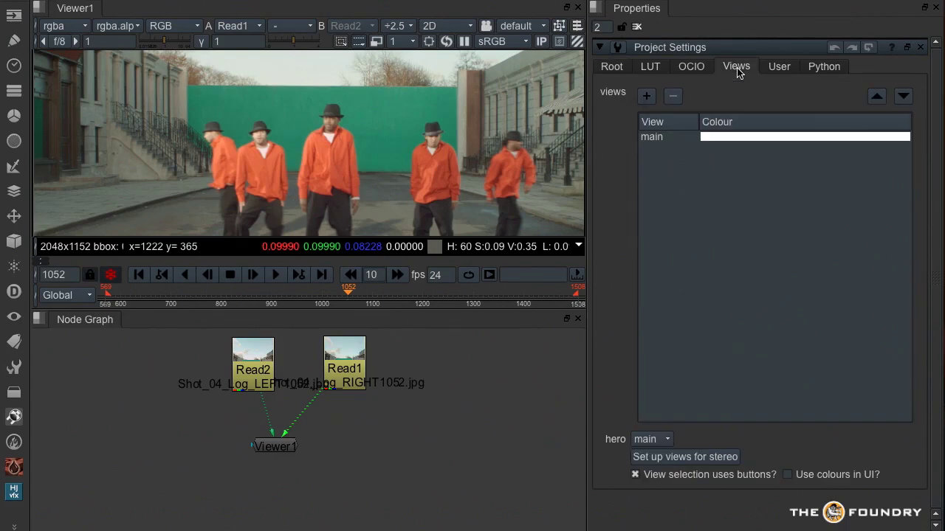
left_click(708, 457)
left_click(787, 475)
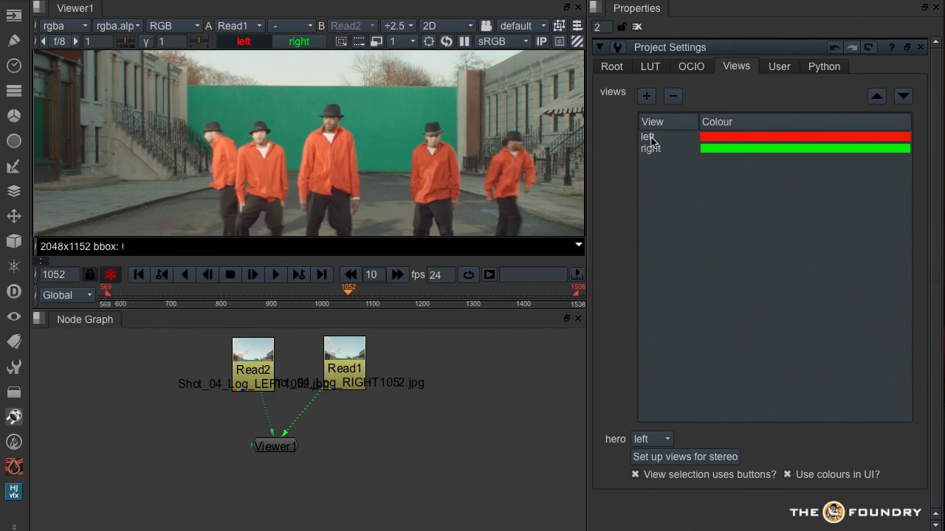
left_click(920, 47)
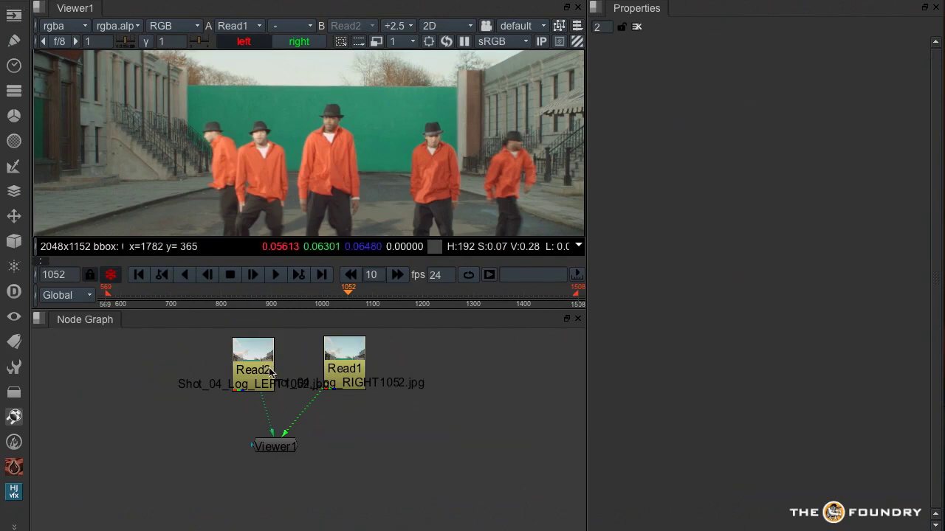
Add JoinViews1 combining both plates, check each eye, and place Viewer1 below it.
key("Tab")
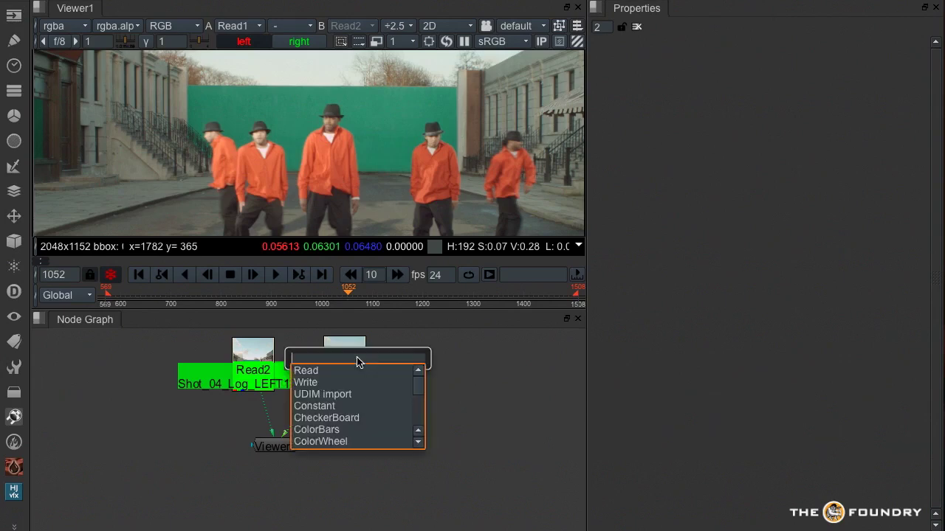
type("join")
key("Return")
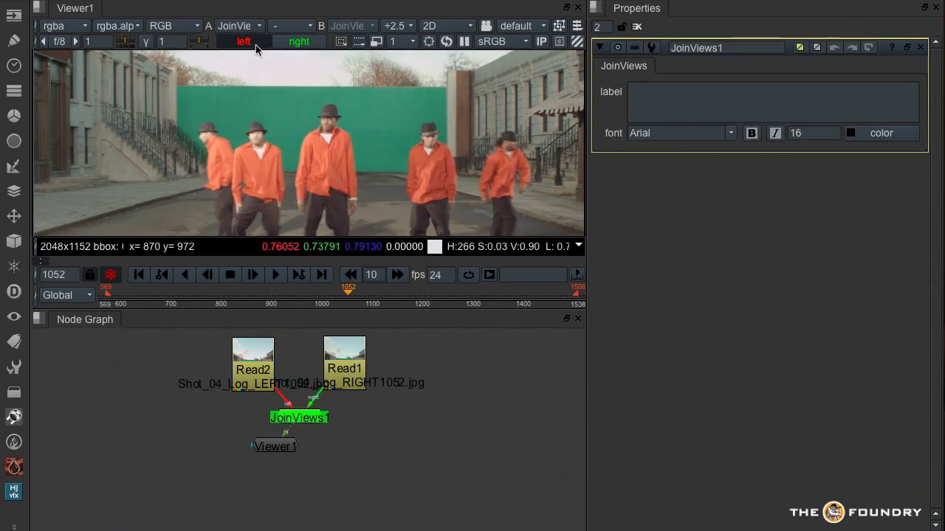
left_click(297, 42)
left_click(249, 41)
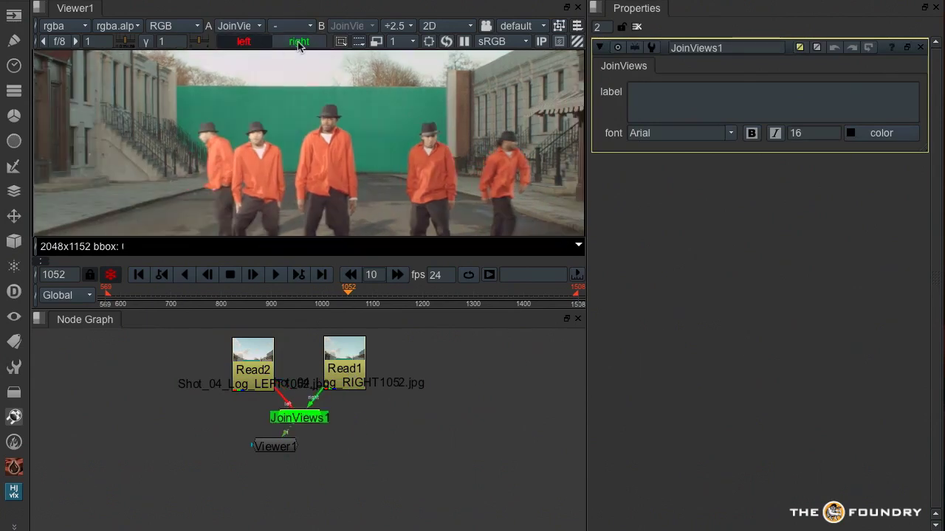
left_click(299, 44)
left_click_drag(274, 448, 235, 491)
left_click(305, 422)
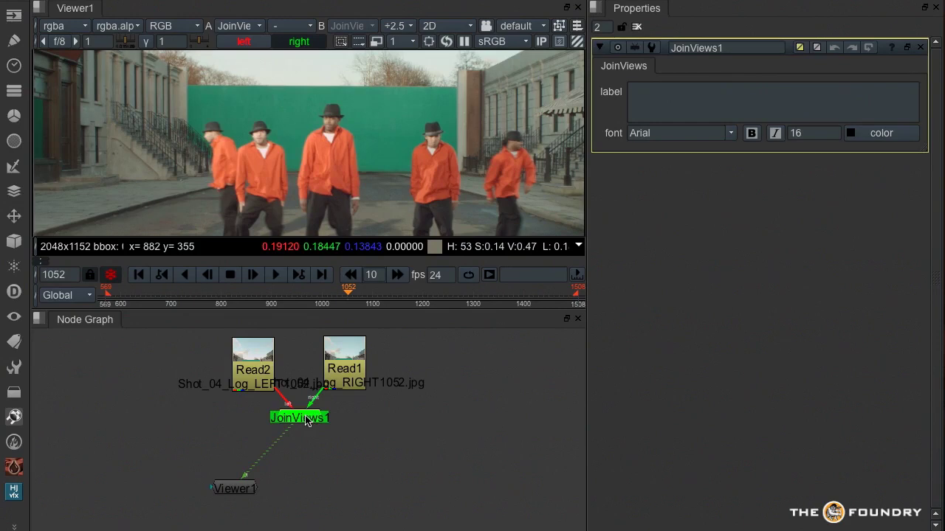
Insert RotoPaint1 after JoinViews1, reviewing translate view options and the Stroke and Clone tabs.
key("p")
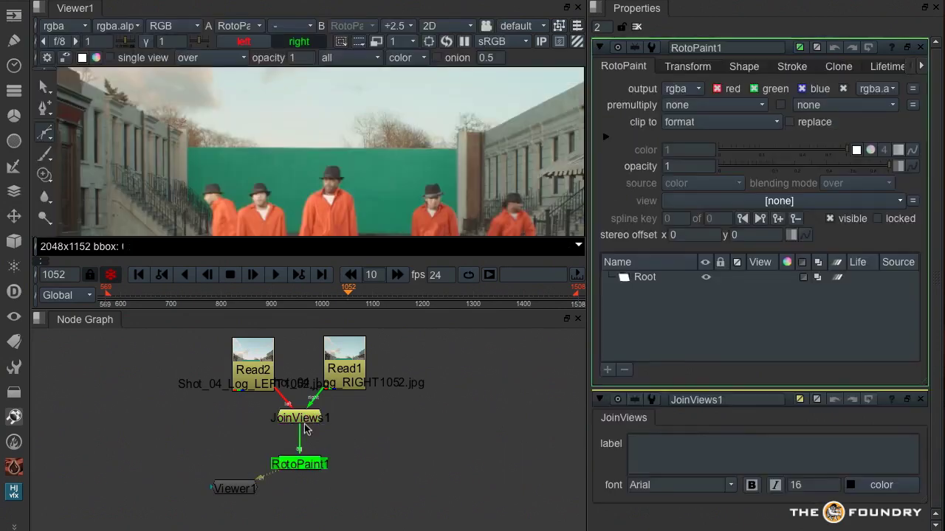
left_click(687, 66)
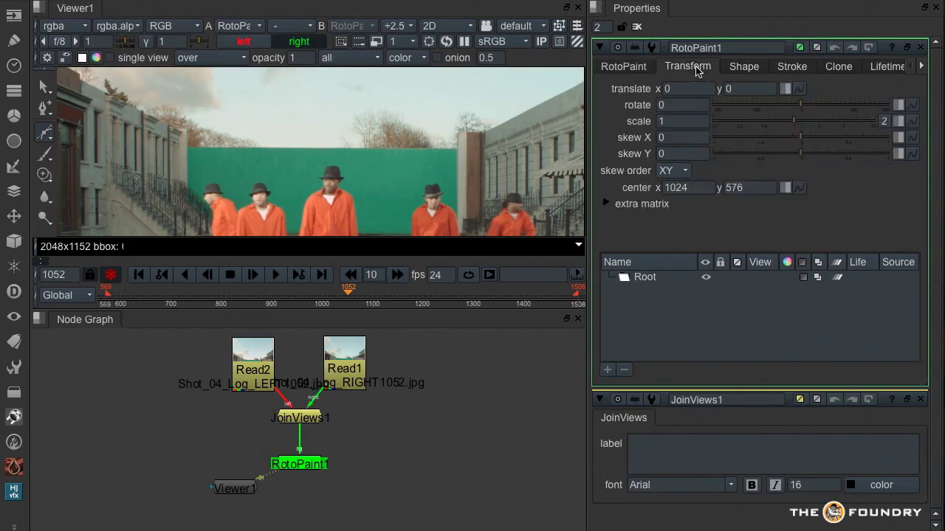
left_click(787, 89)
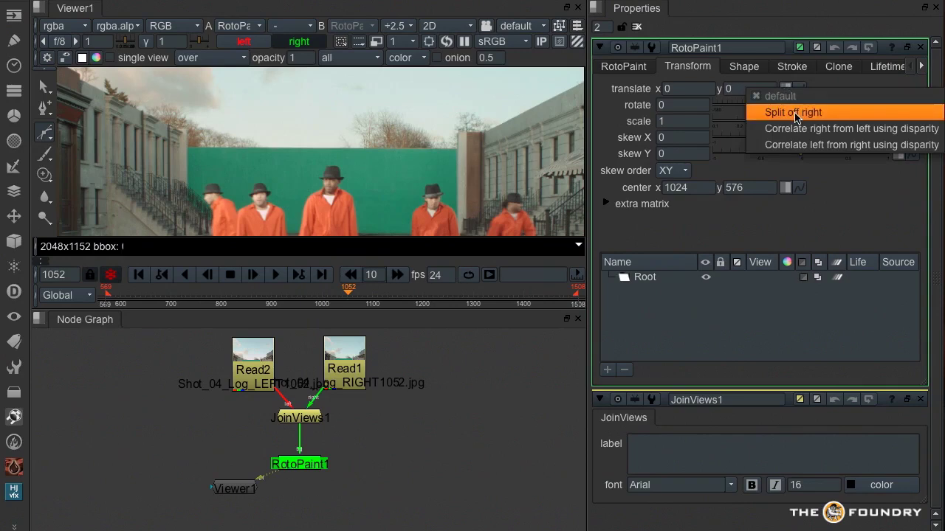
left_click(764, 221)
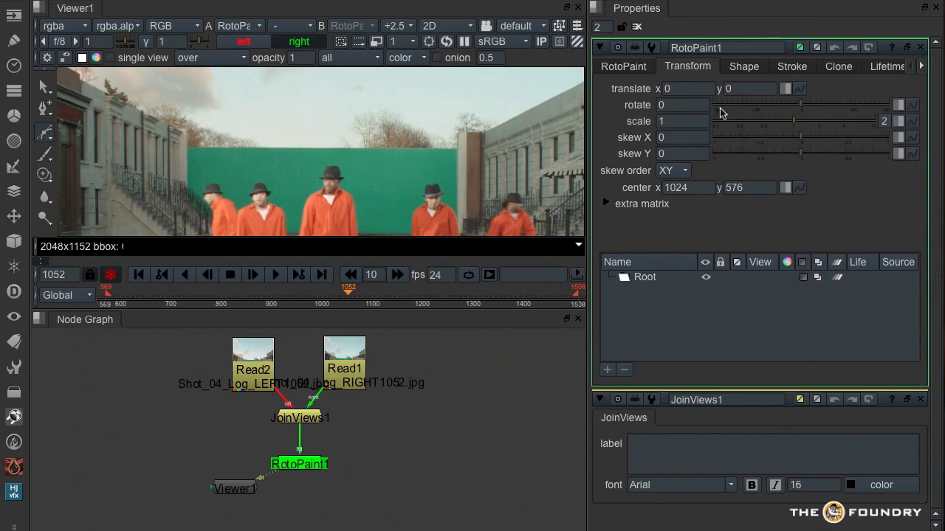
left_click(642, 69)
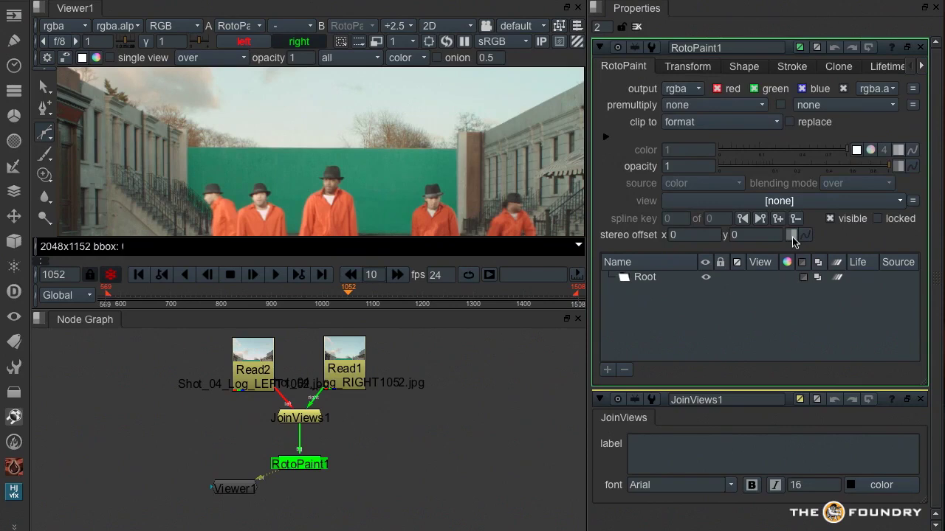
left_click(794, 68)
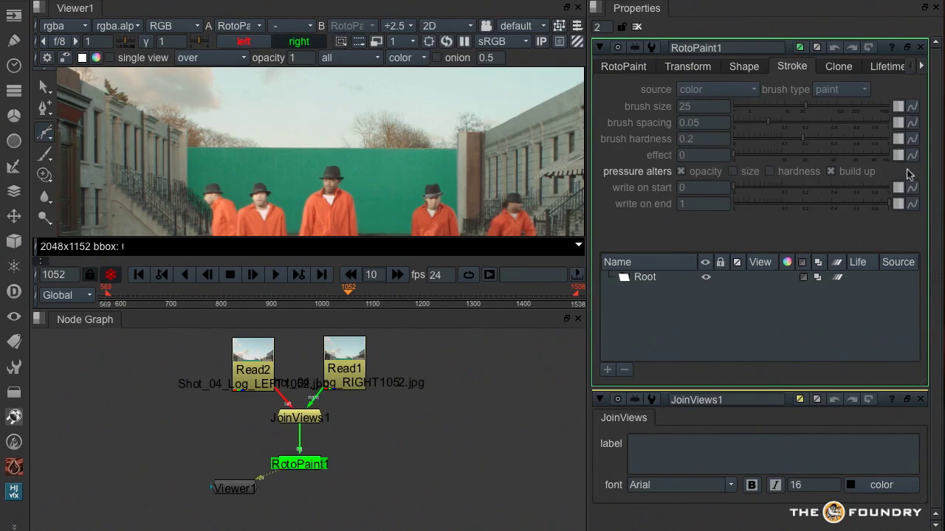
left_click(839, 66)
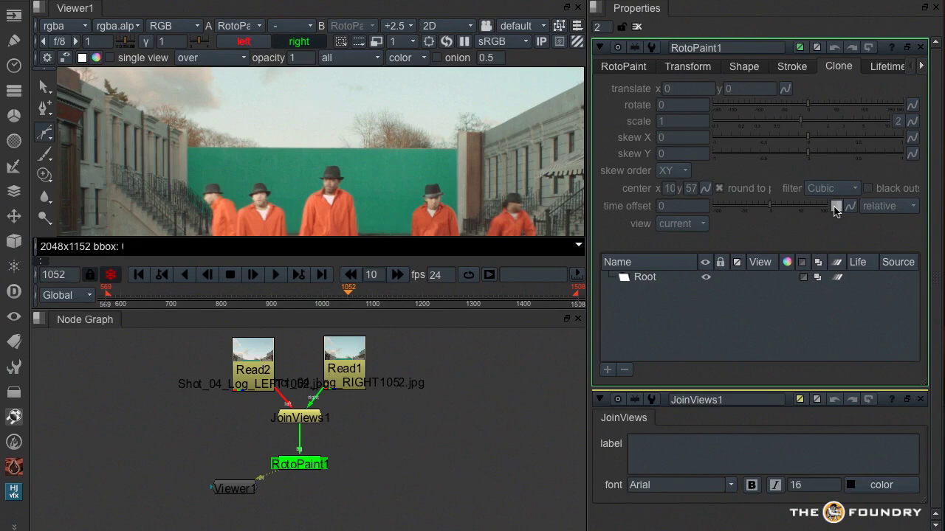
left_click(624, 67)
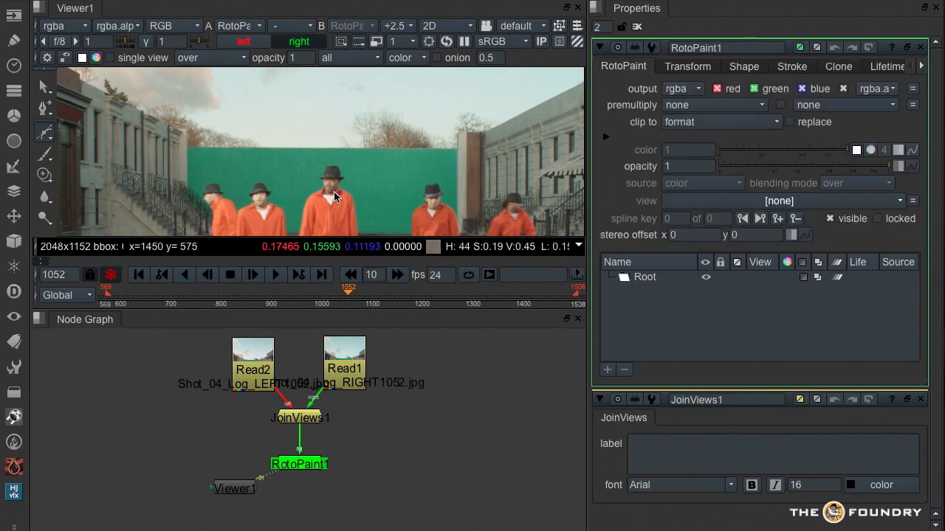
Paint a Brush stroke down the centre man's face and check it in both eyes.
scroll(366, 158, "up", 5)
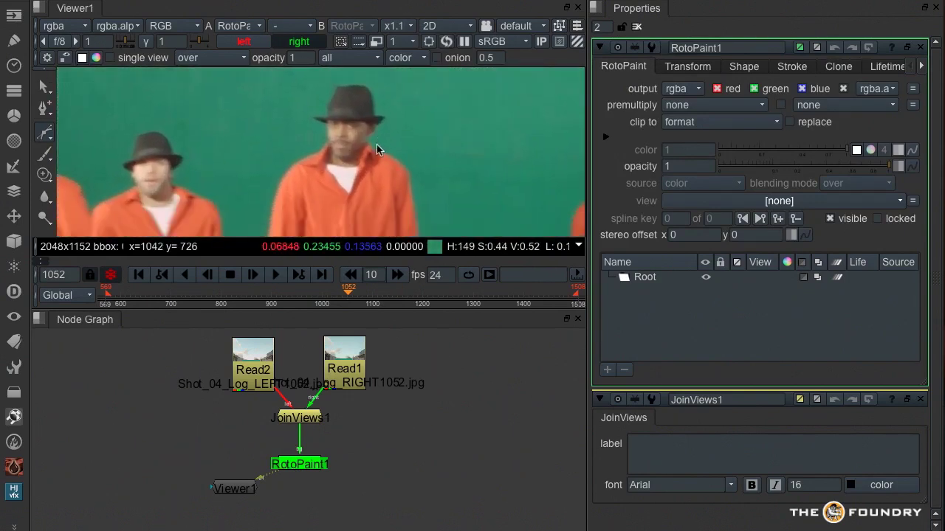
key("n")
scroll(357, 122, "up", 1)
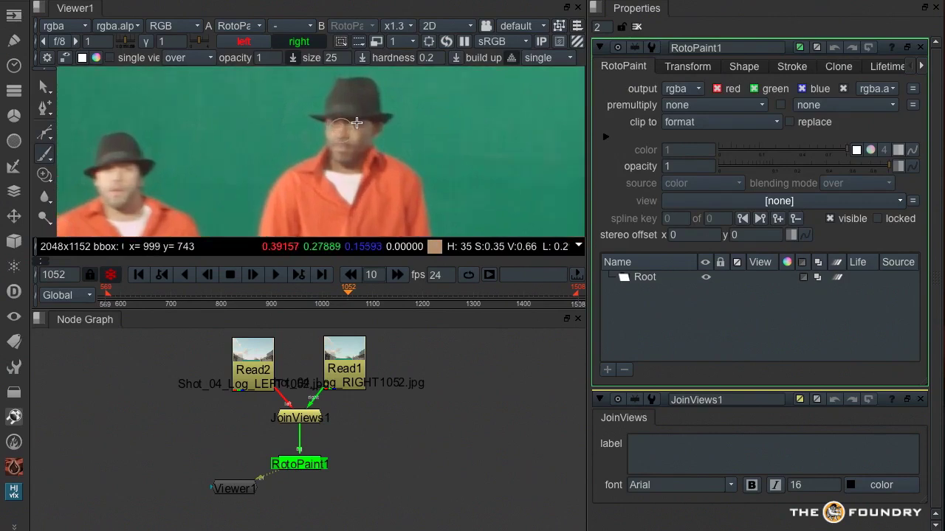
scroll(356, 122, "up", 1)
mouse_move(357, 123)
left_mouse_down("shift")
mouse_move(343, 120)
mouse_move(340, 166)
left_mouse_up("shift")
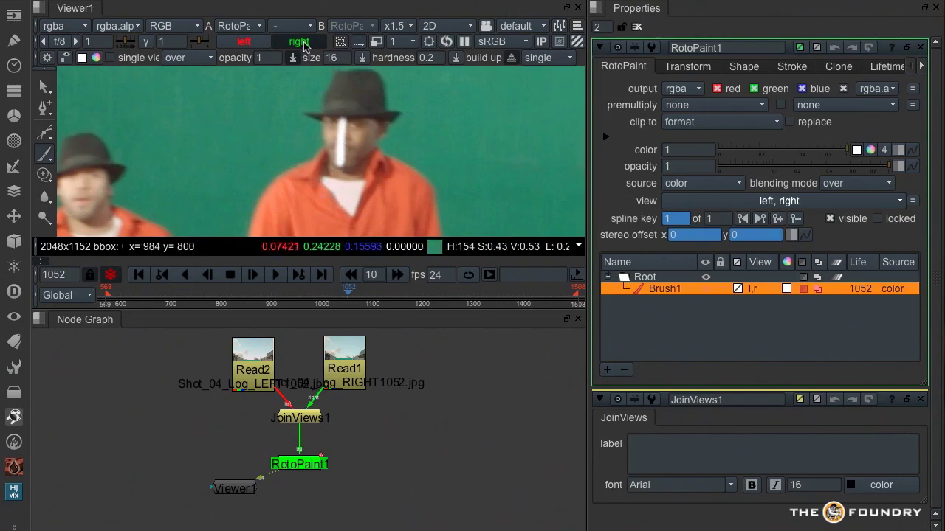
left_click(250, 46)
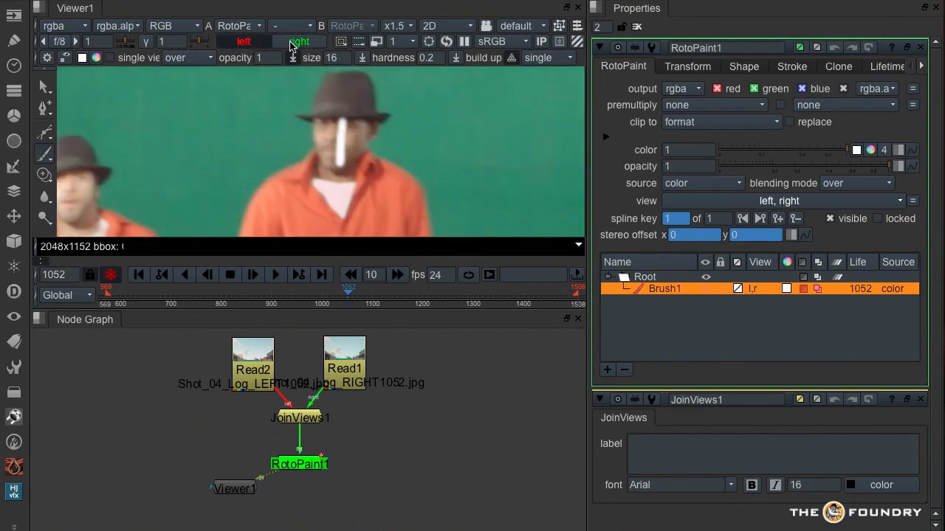
left_click(294, 46)
left_click(245, 45)
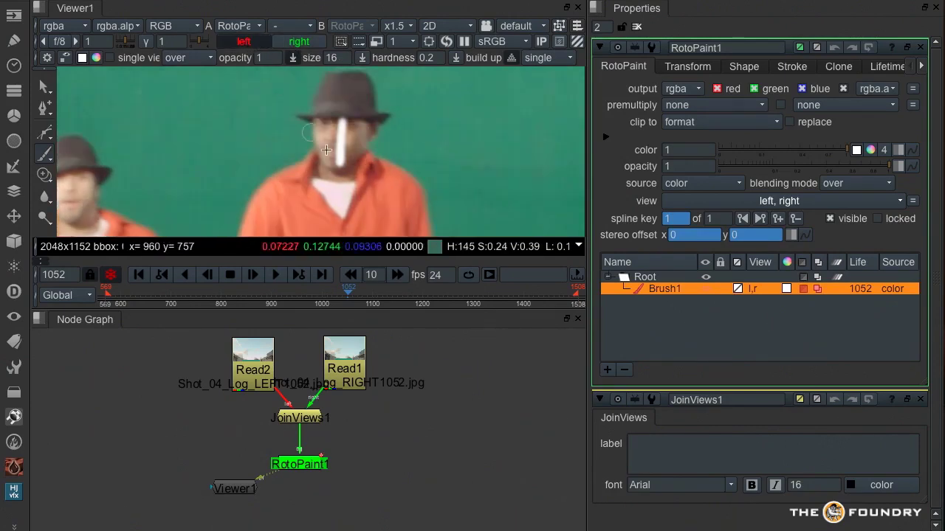
Split off the left view of the stroke's stereo offset and set left x to -8.
left_click(792, 235)
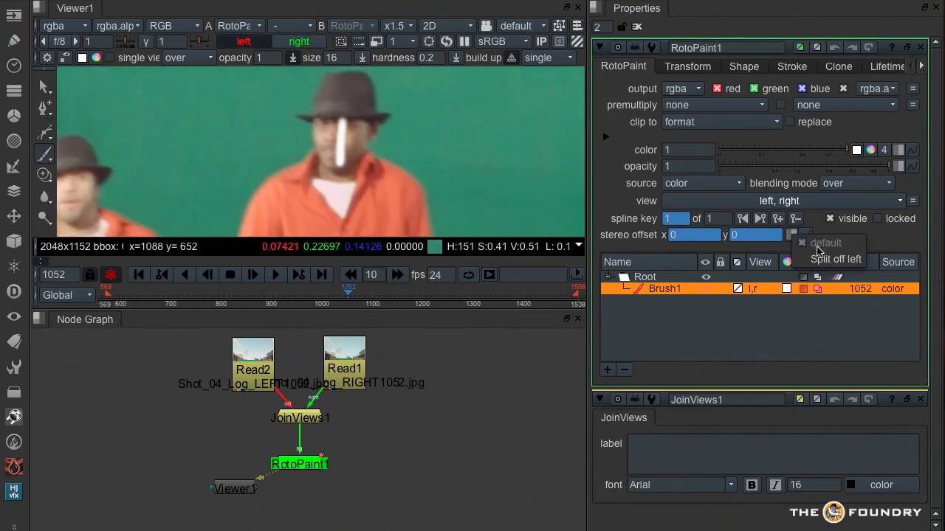
left_click(817, 257)
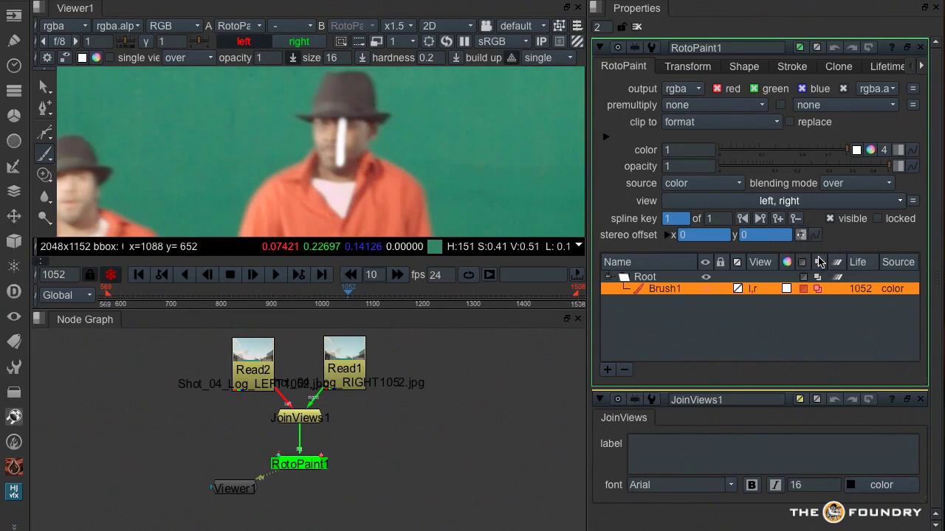
left_click(668, 235)
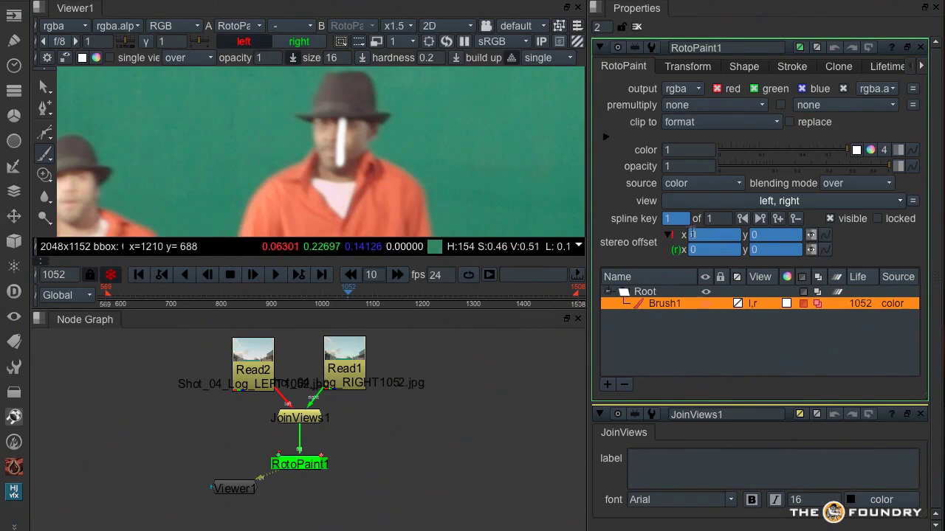
left_click_drag(694, 235, 654, 239)
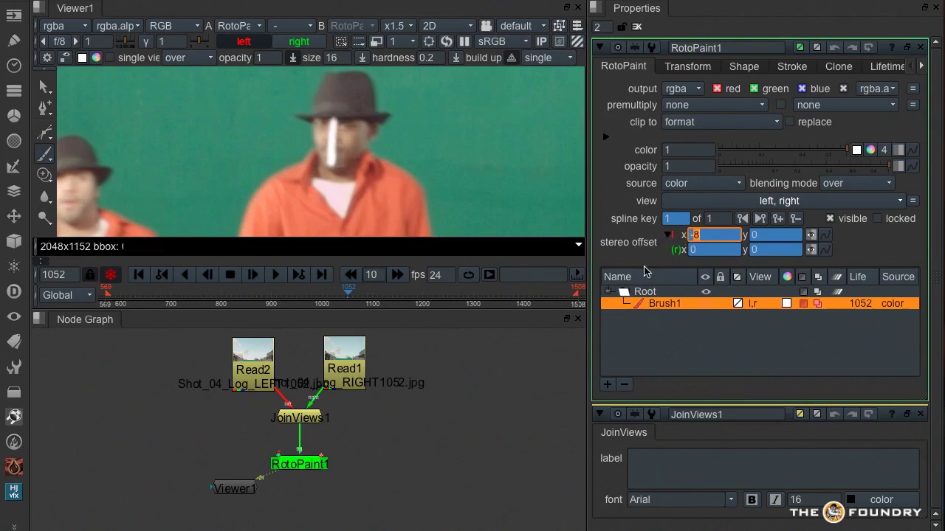
Flip between left and right eyes to compare the offset stroke.
left_click(248, 43)
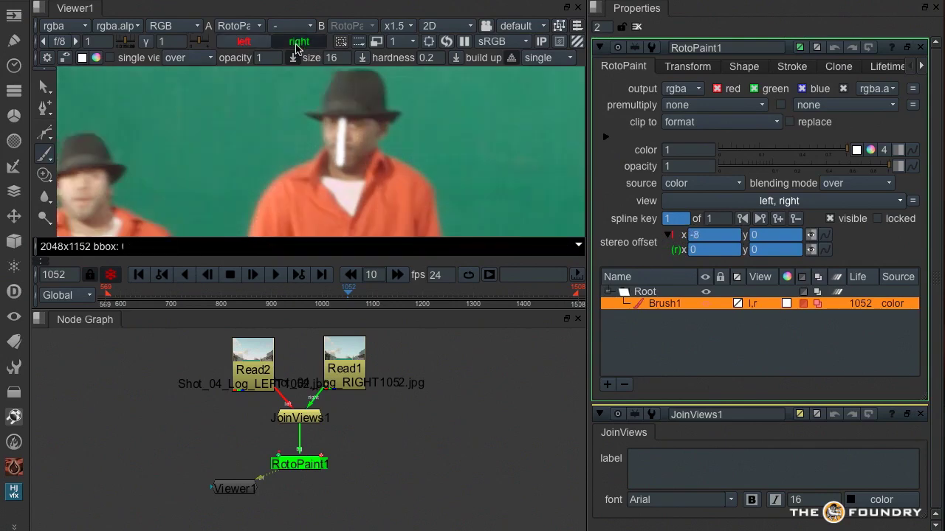
left_click(250, 44)
left_click(248, 45)
left_click(247, 44)
left_click(295, 42)
Paint Brush2 by the leftmost man's ear with a left-eye stereo offset of -17, -2.
scroll(274, 130, "down", 4)
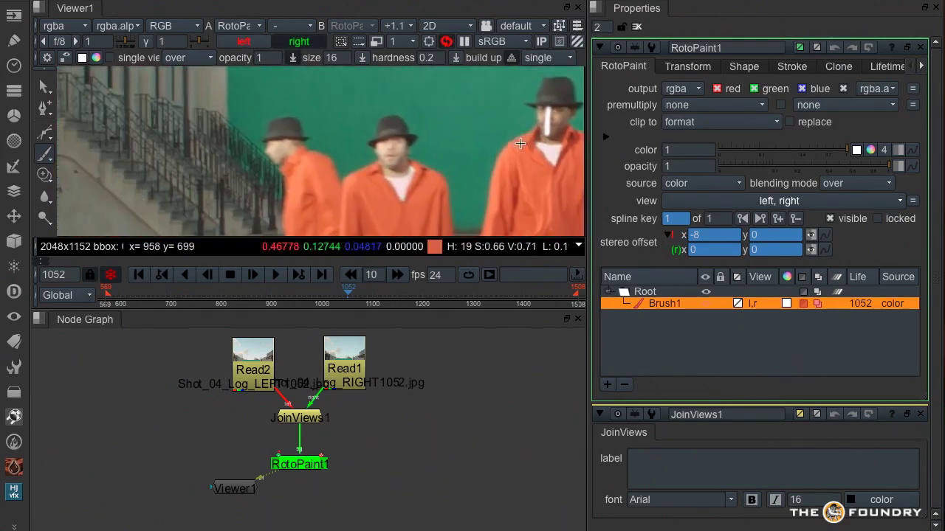
scroll(307, 156, "up", 4)
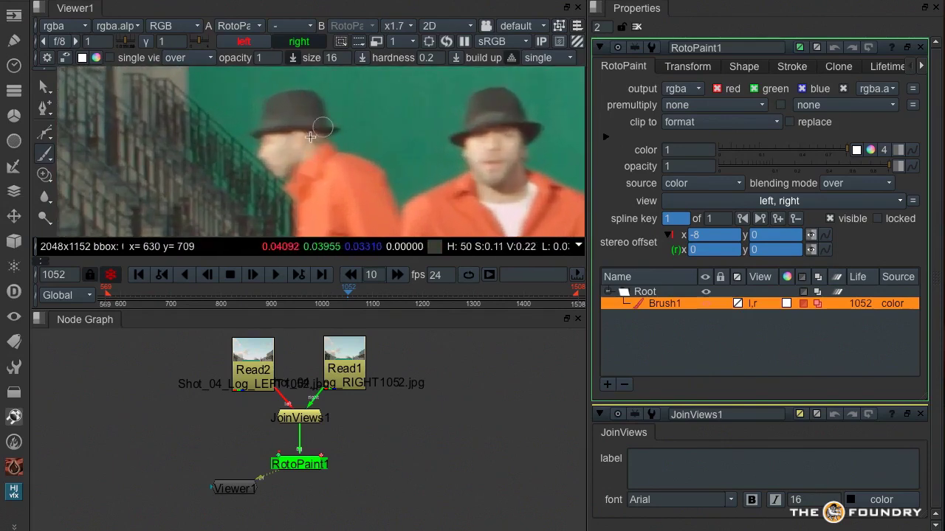
mouse_move(299, 142)
left_mouse_down("shift")
mouse_move(309, 137)
mouse_move(294, 147)
left_mouse_up("shift")
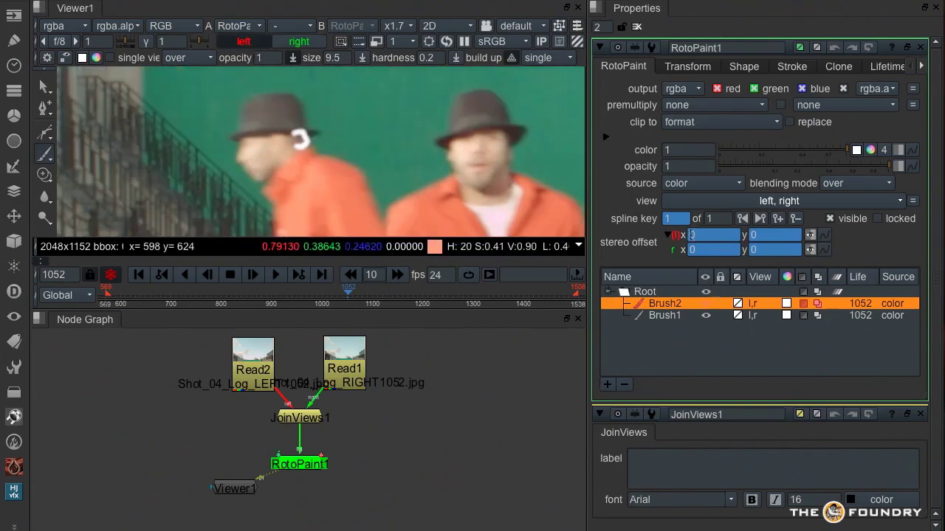
middle_click_drag(691, 235, 587, 251)
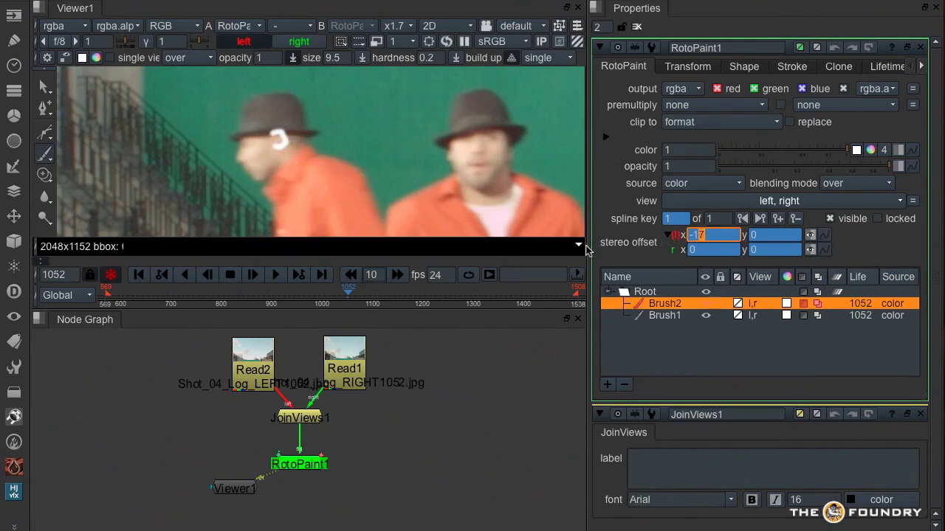
middle_click_drag(751, 234, 742, 238)
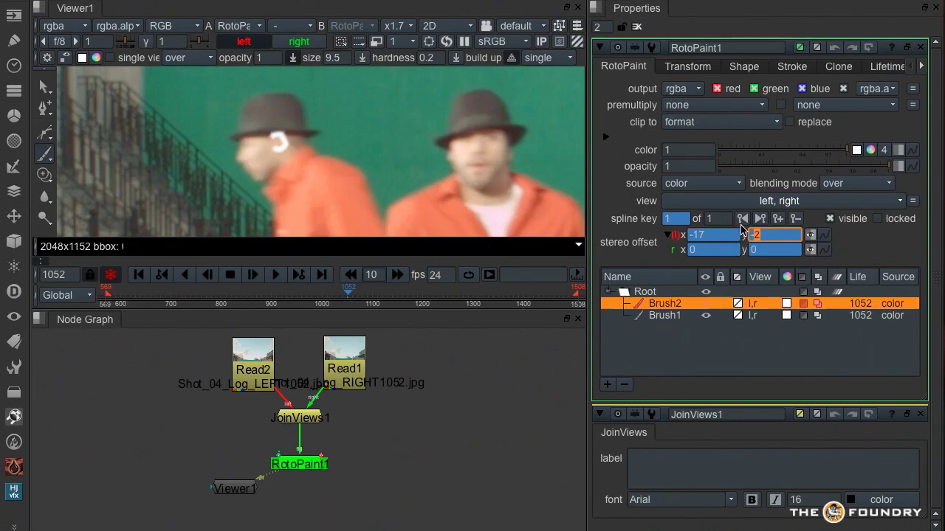
Compare the two strokes between the right and left eye views.
left_click(303, 44)
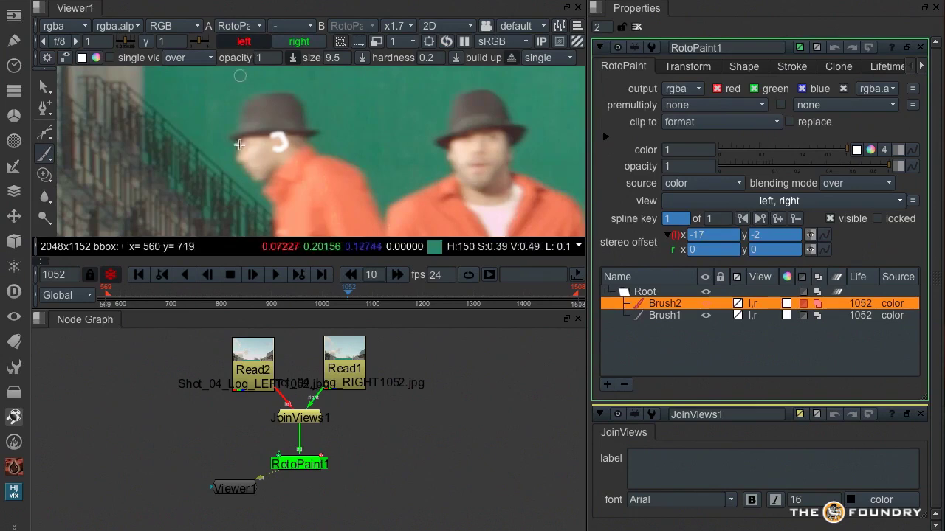
scroll(404, 150, "down", 2)
scroll(403, 150, "down", 3)
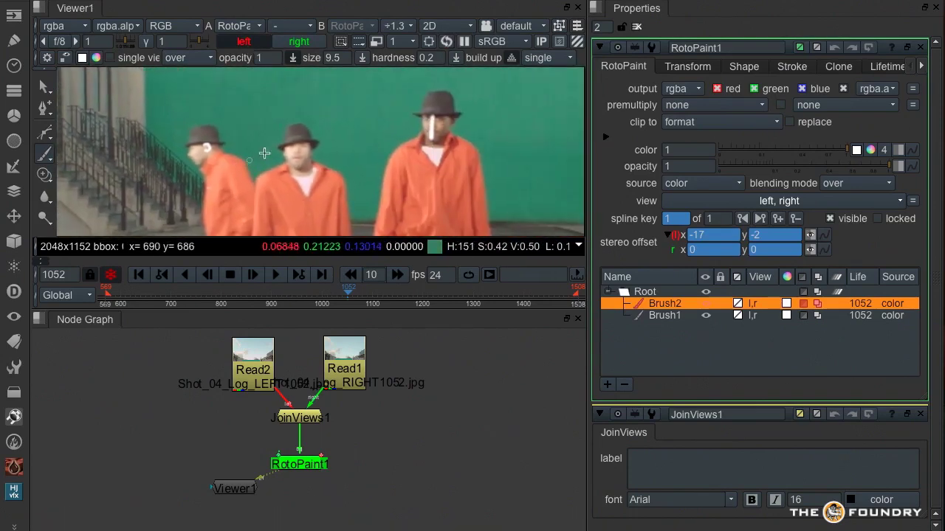
left_click(293, 43)
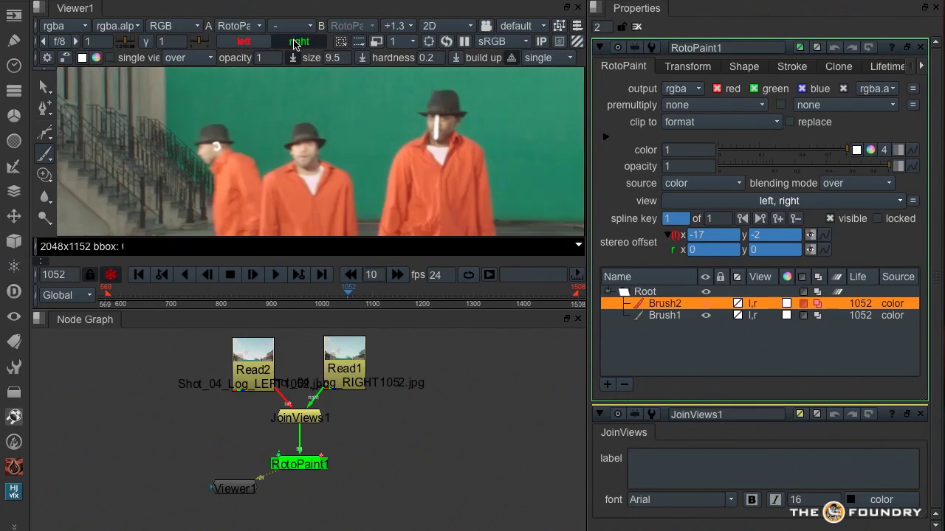
left_click(259, 43)
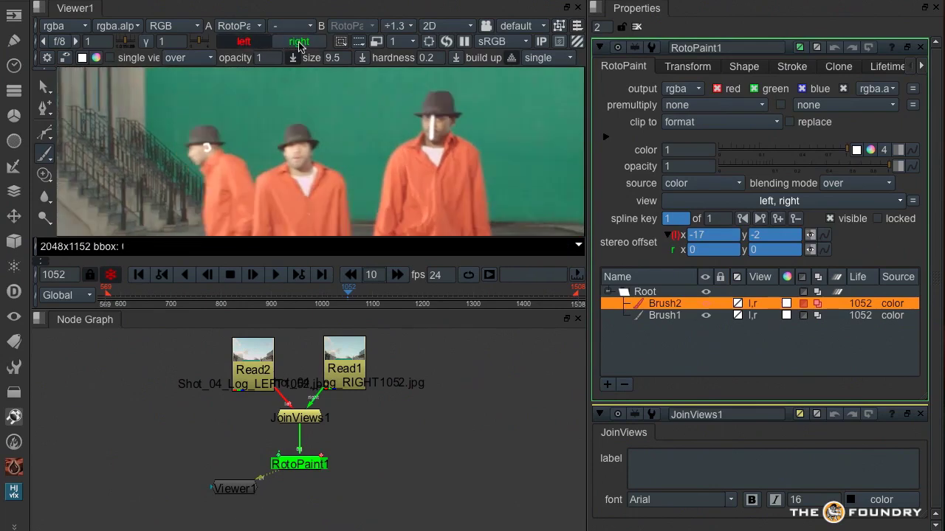
left_click(299, 43)
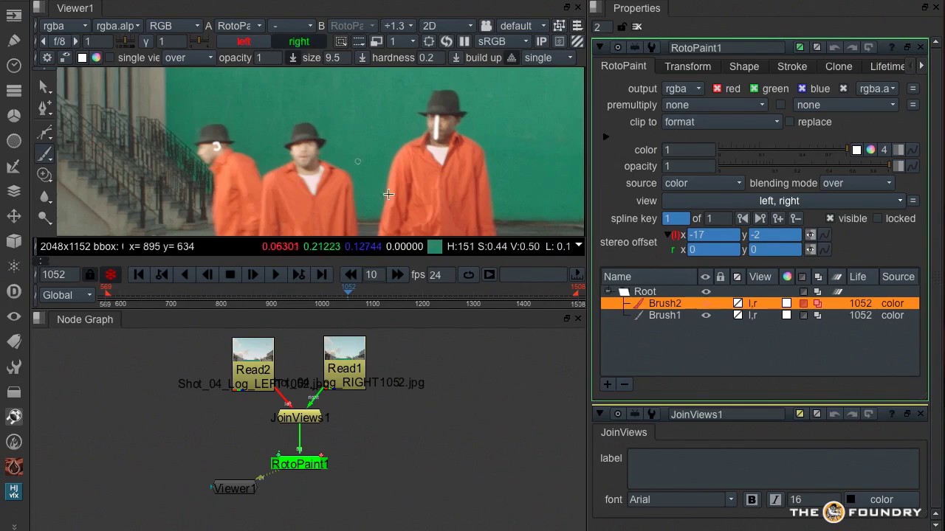
Switch between Brush1 and Brush2 to compare their stereo offsets.
left_click(673, 316)
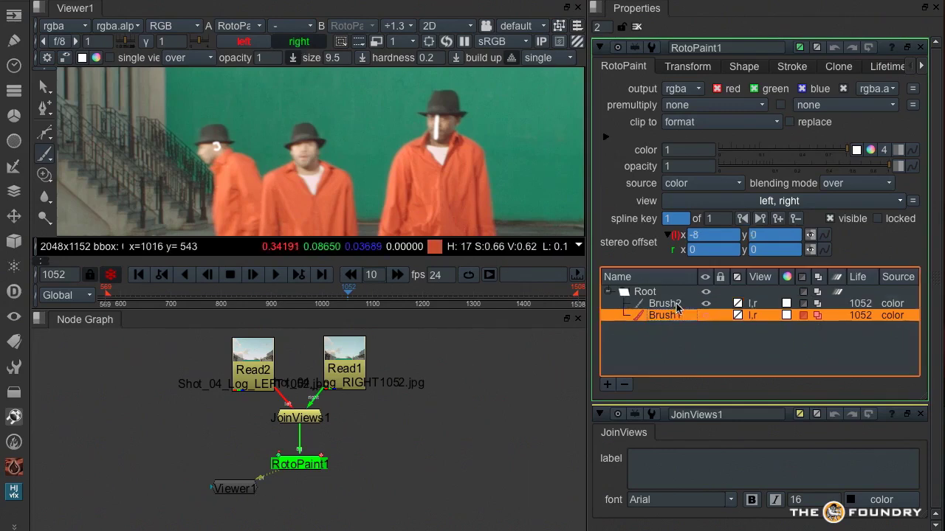
left_click(676, 305)
left_click(674, 316)
left_click(677, 305)
left_click(674, 316)
left_click(676, 306)
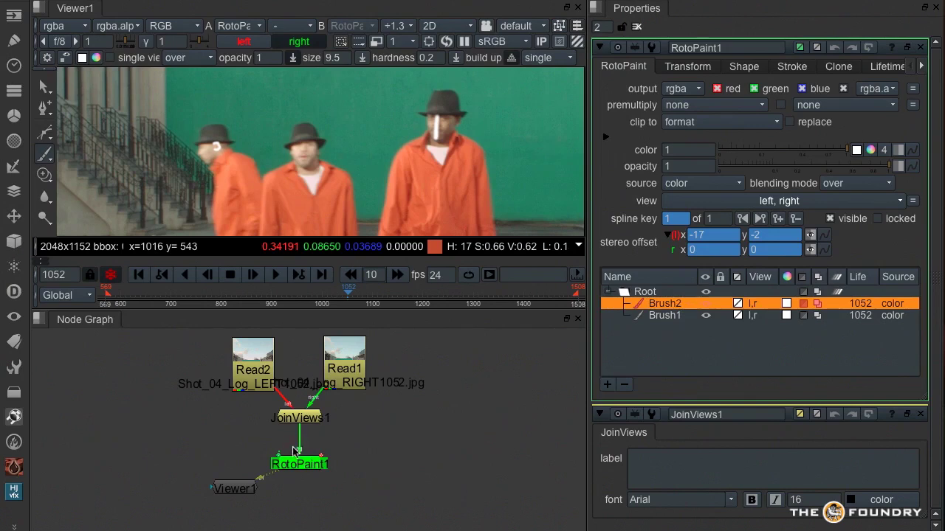
left_click_drag(305, 467, 307, 461)
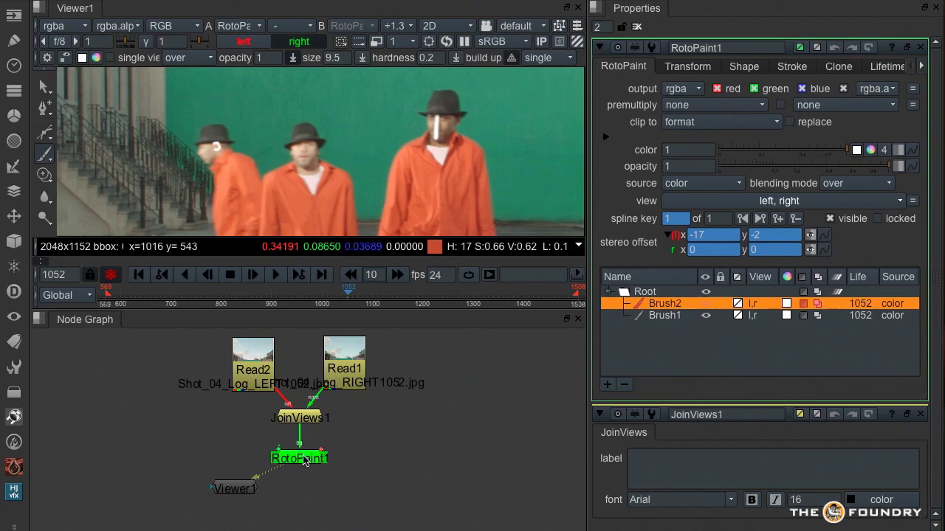
key("Delete")
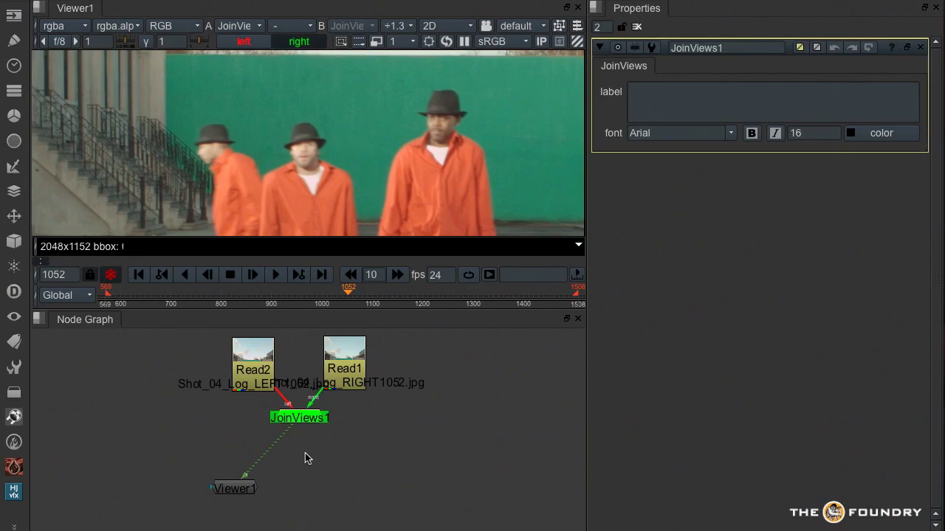
left_click(13, 317)
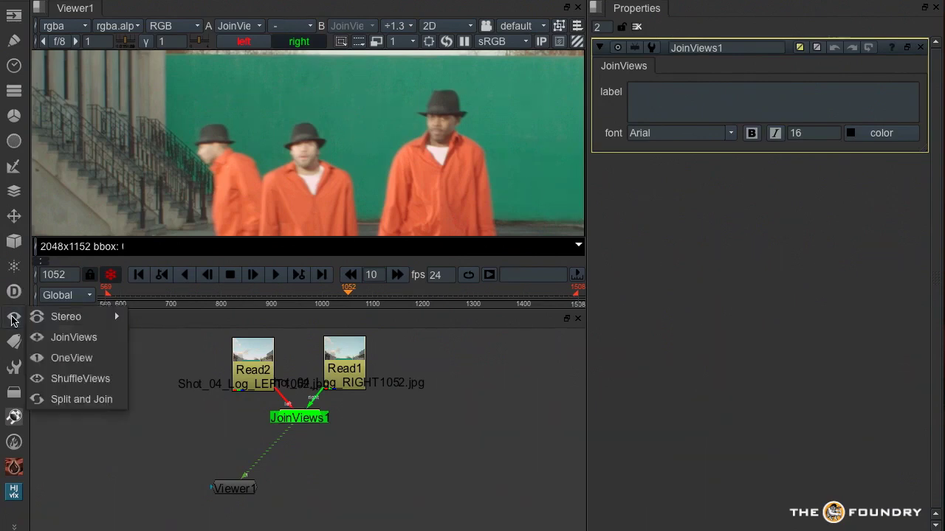
mouse_move(118, 319)
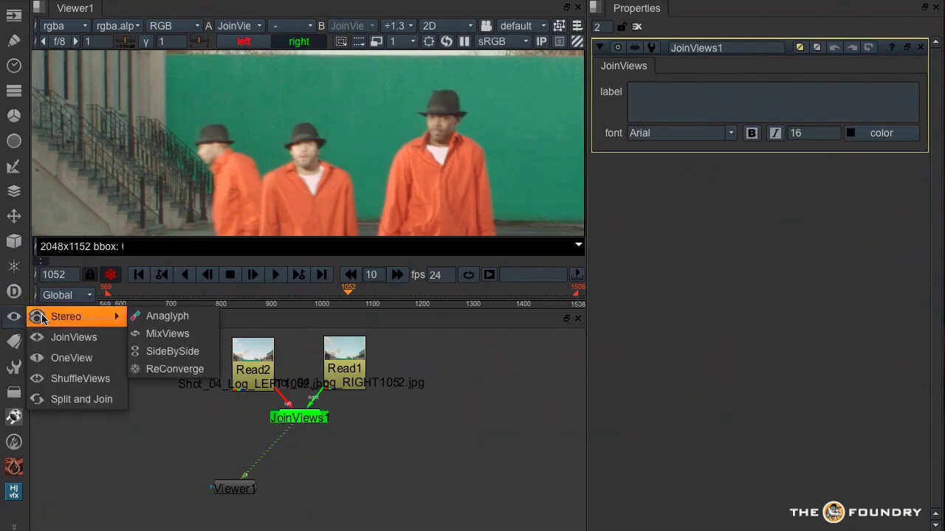
left_click(175, 369)
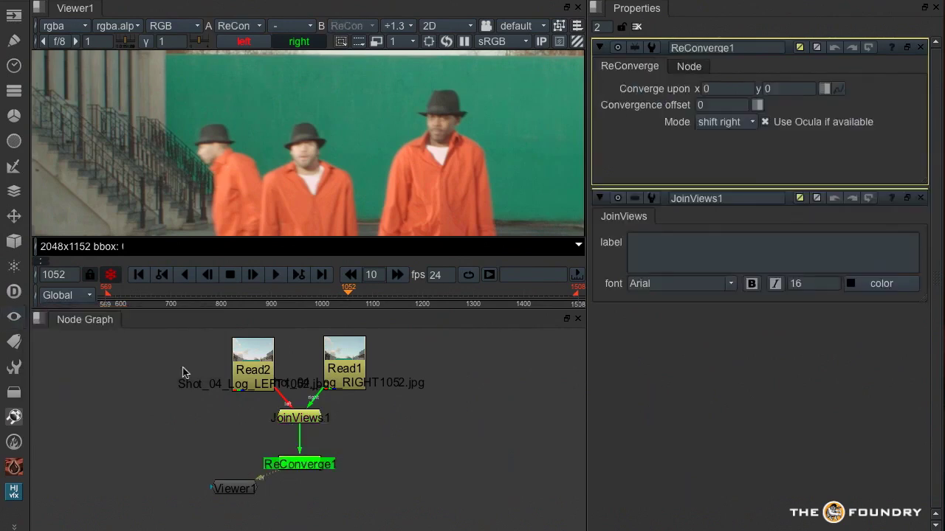
left_click(13, 318)
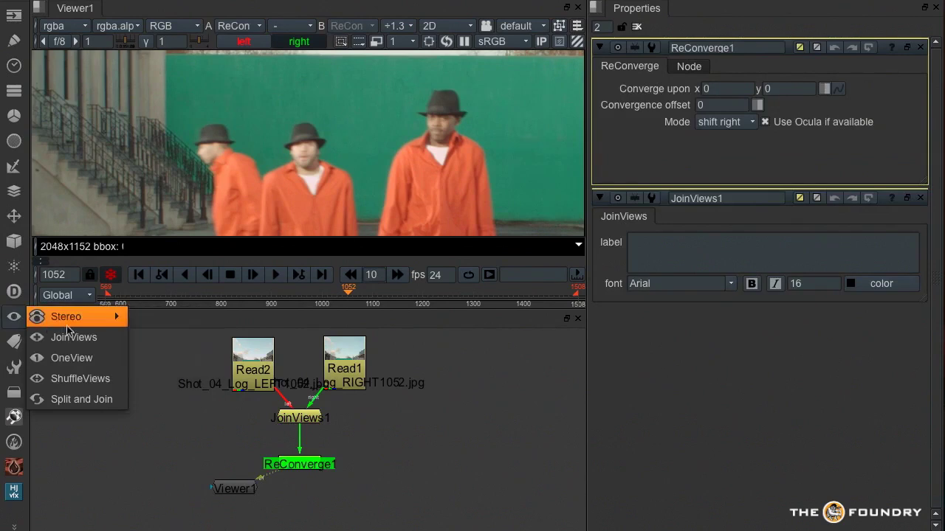
mouse_move(84, 317)
left_click(155, 336)
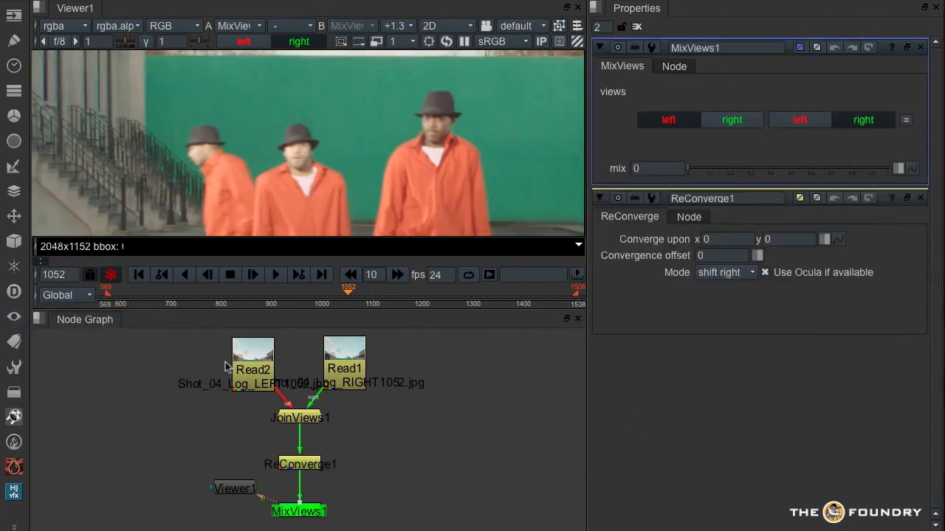
left_click(653, 168)
type(".5")
key("Return")
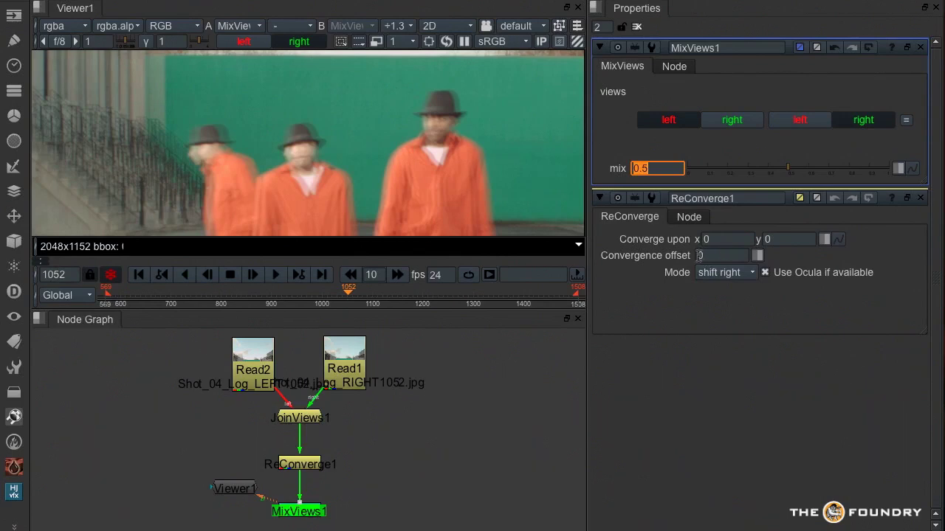
left_click(699, 256)
type("12")
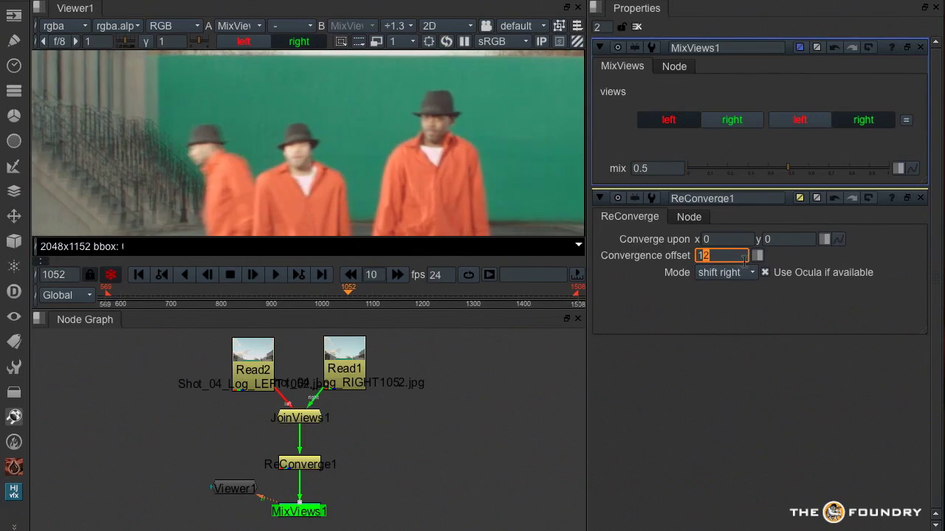
key("Down")
key("Down")
key("Down")
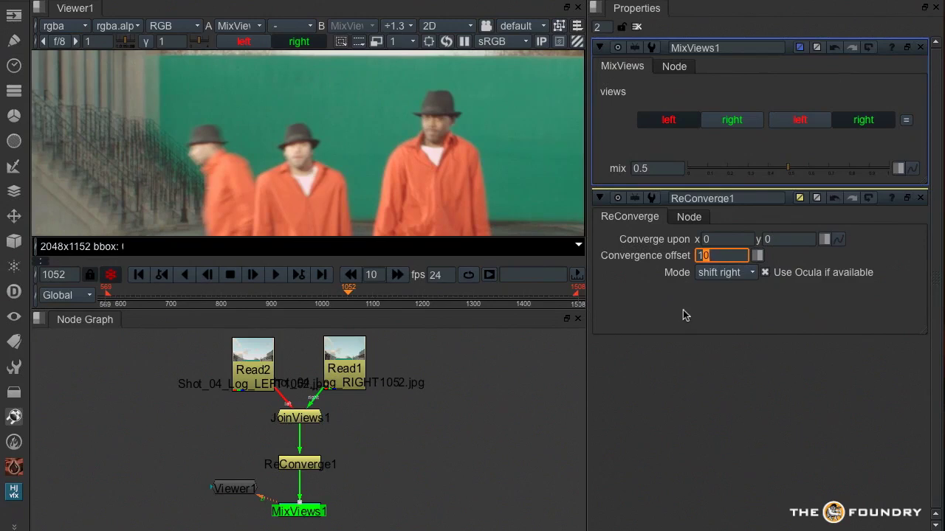
left_click_drag(253, 442, 347, 518)
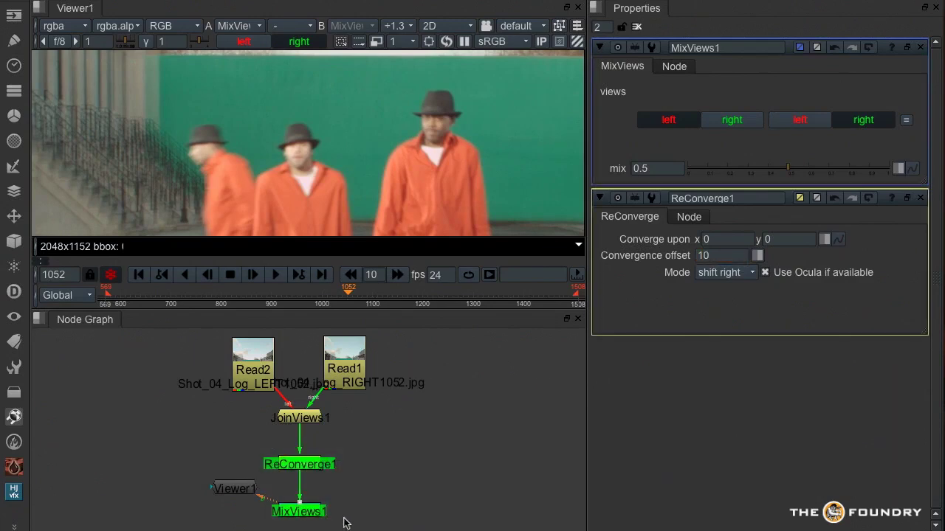
key("Delete")
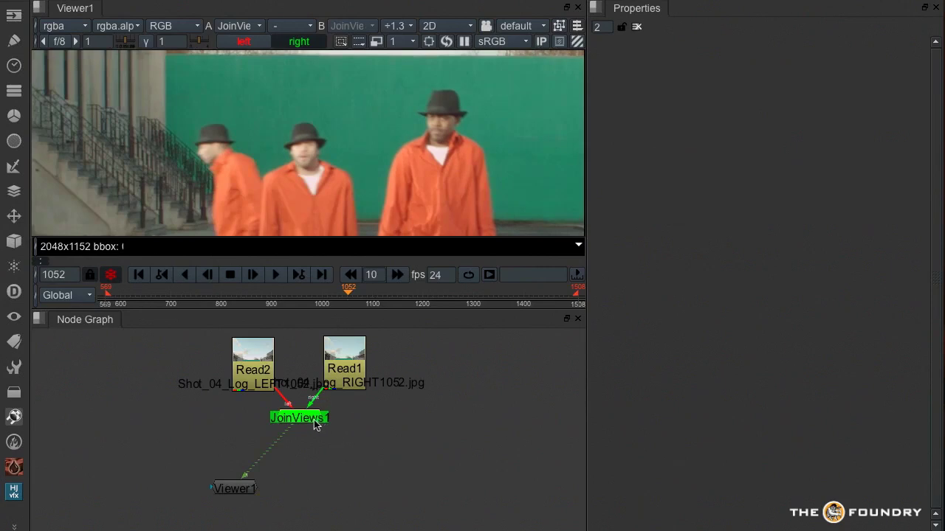
Add a Split and Join views setup, delete JoinViews2, and arrange the OneView nodes.
left_click(15, 318)
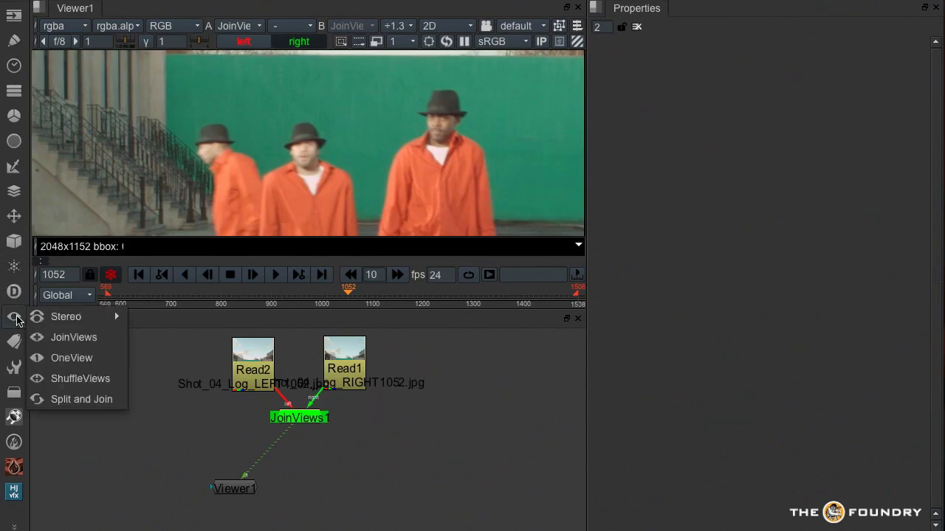
left_click(103, 399)
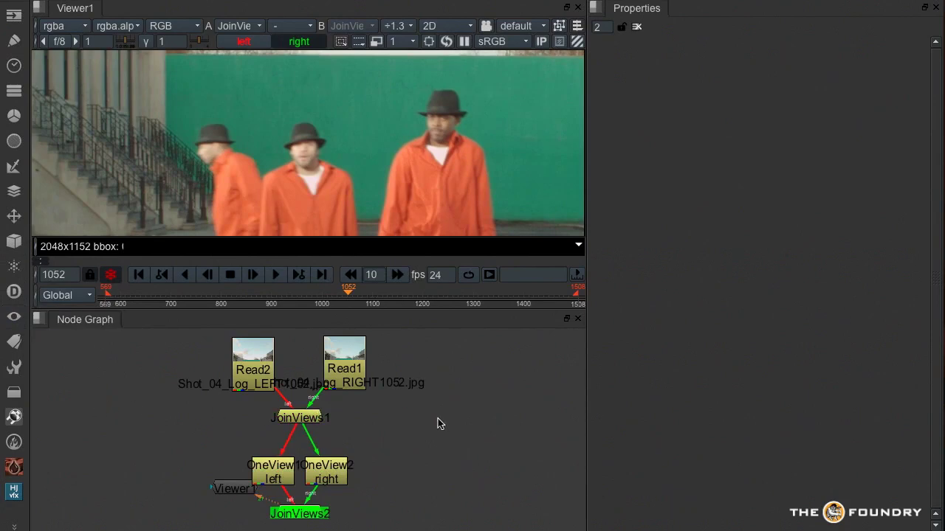
middle_click_drag(437, 420, 466, 378)
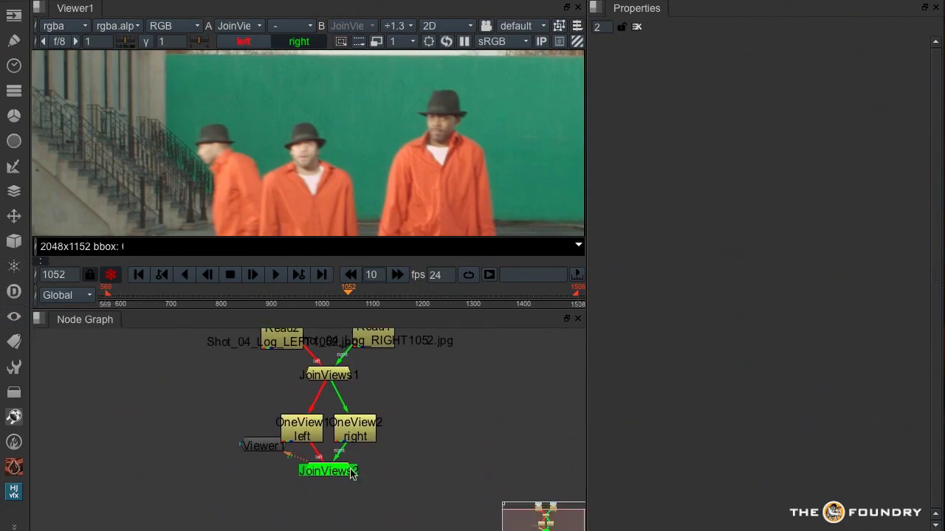
key("Delete")
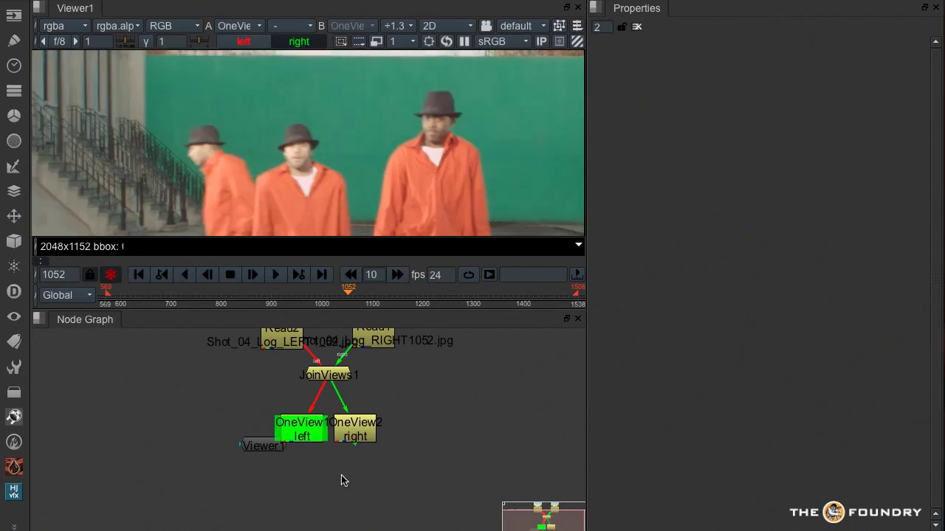
left_click_drag(432, 468, 222, 403)
left_click_drag(303, 433, 397, 412)
left_click(397, 412)
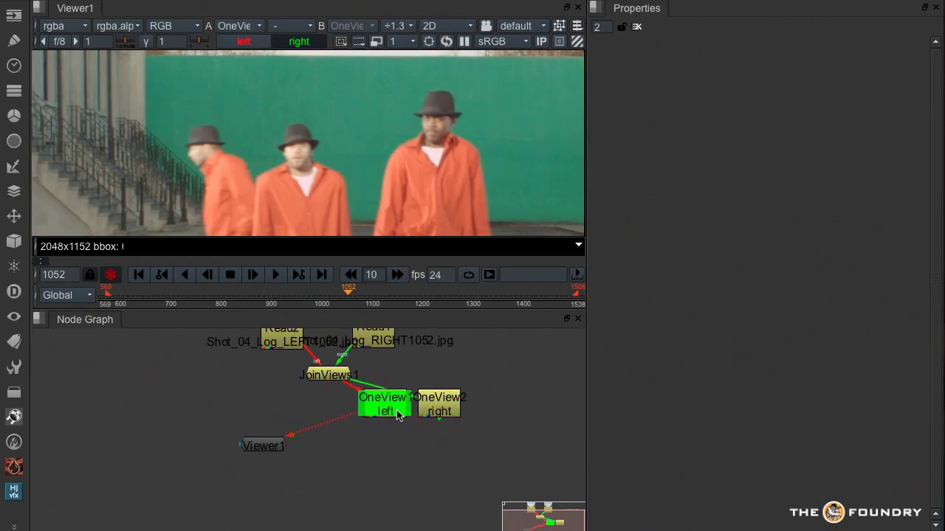
left_click(432, 411)
Add Transform1 and Invert1 under the right-view OneView2 node.
key("t")
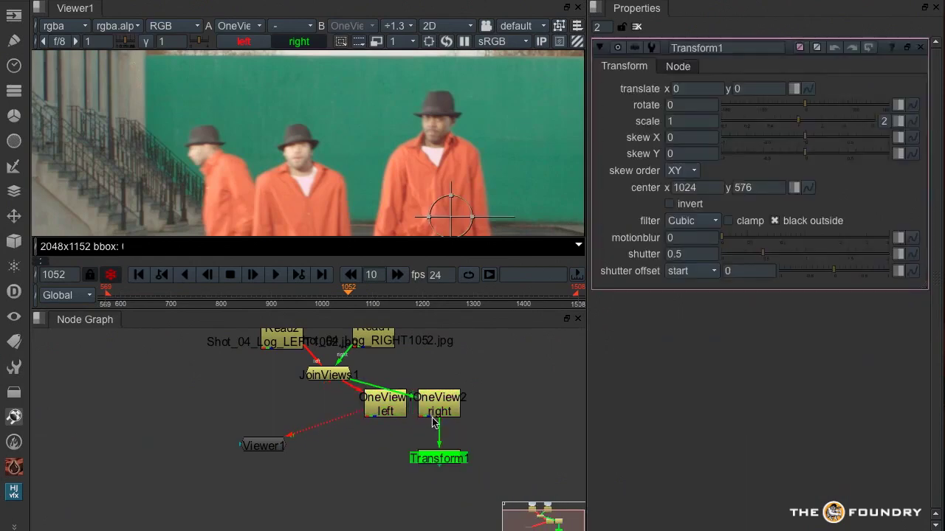
key("Tab")
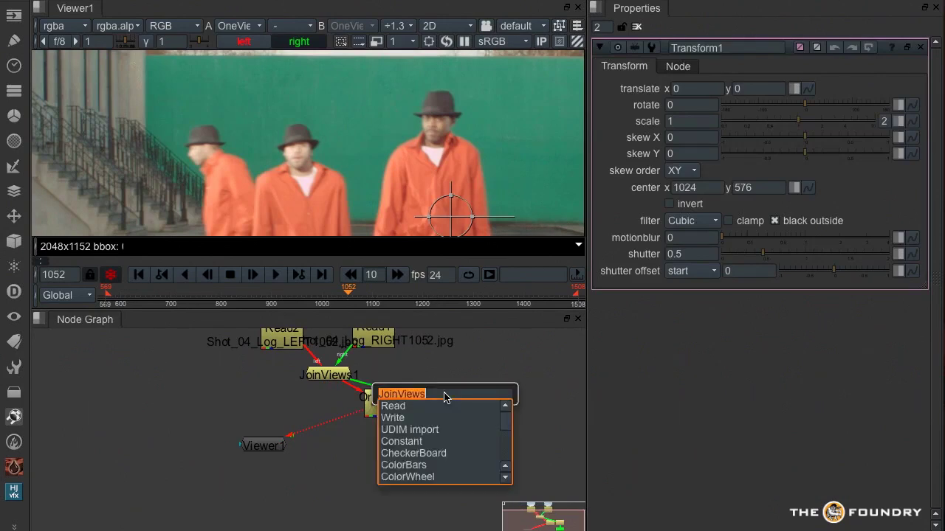
type("inv")
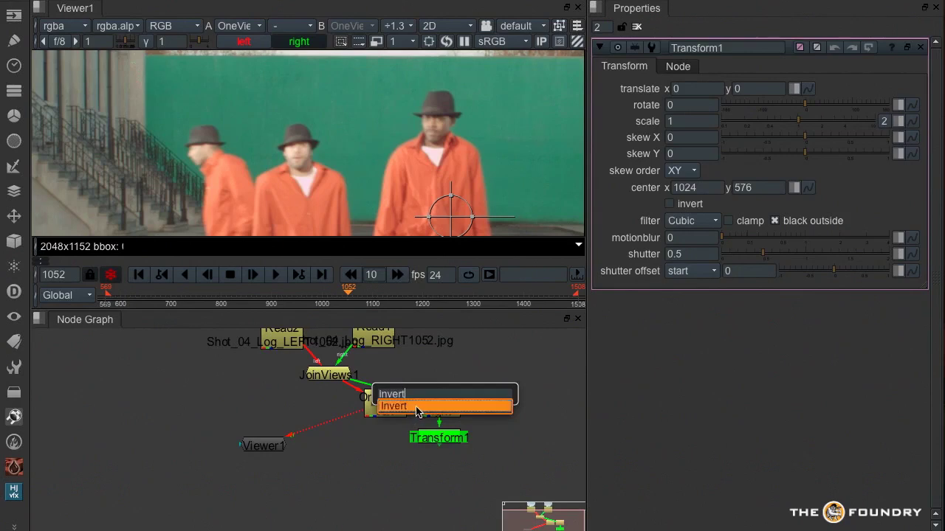
left_click(417, 410)
left_click_drag(438, 485, 437, 467)
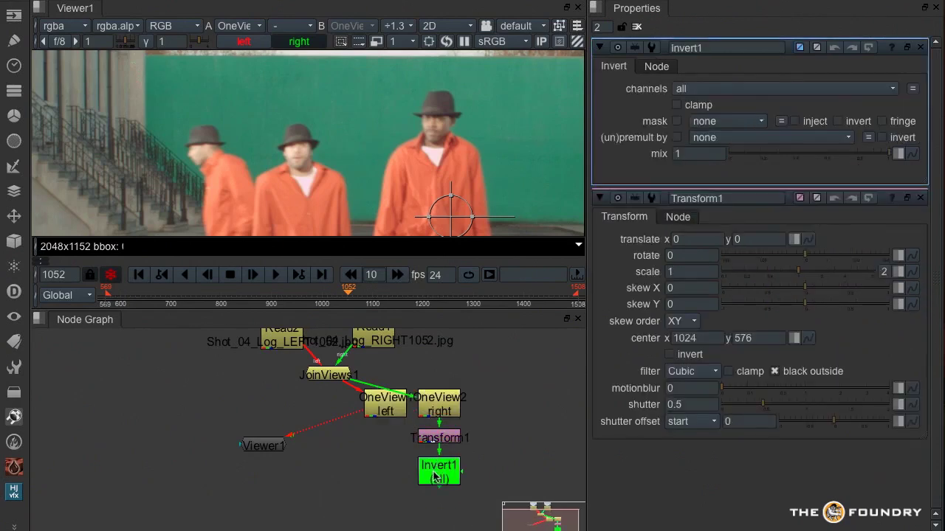
Add Dissolve1 blending Invert1 with OneView1 at which 0.5, and view the result.
key("Tab")
type("di")
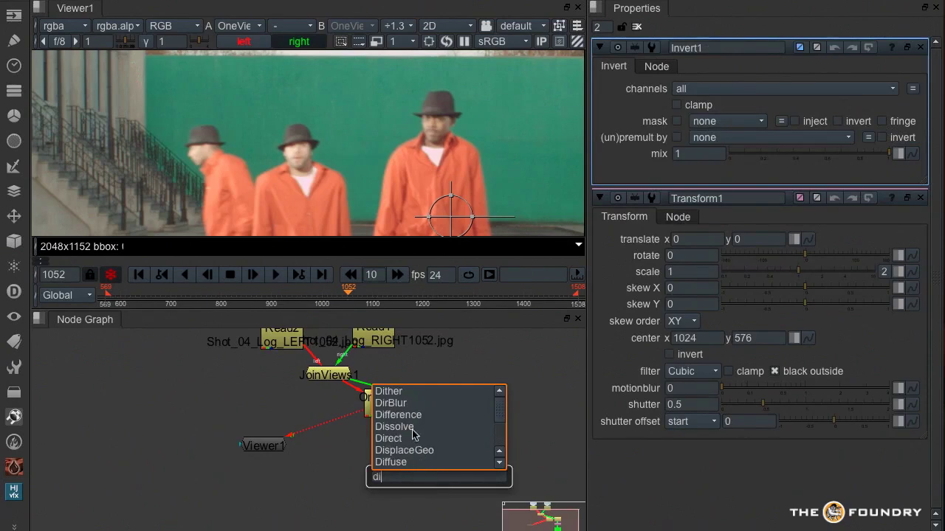
left_click(411, 427)
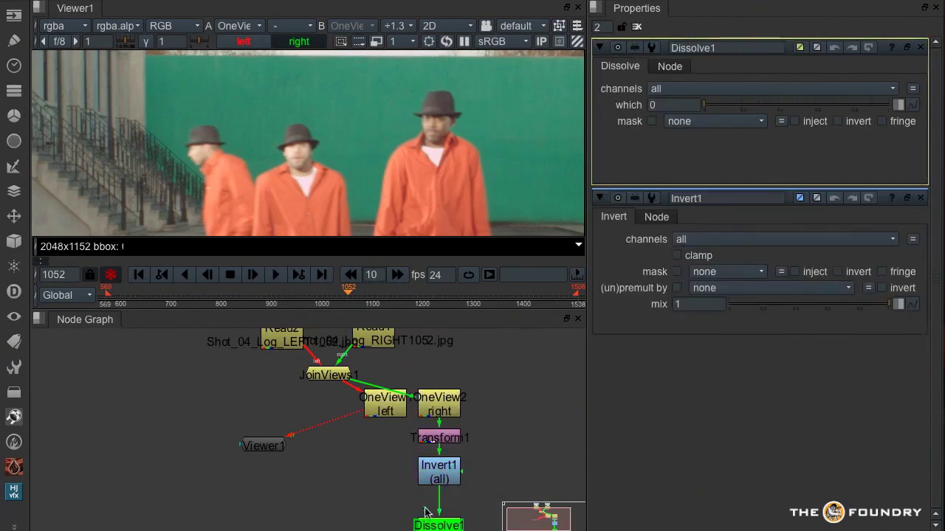
left_click_drag(429, 522, 374, 502)
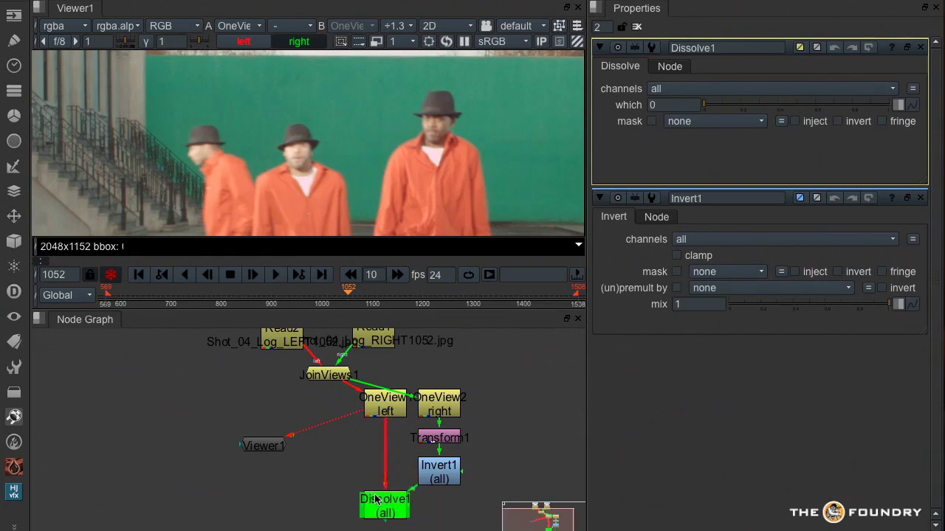
left_click(678, 104)
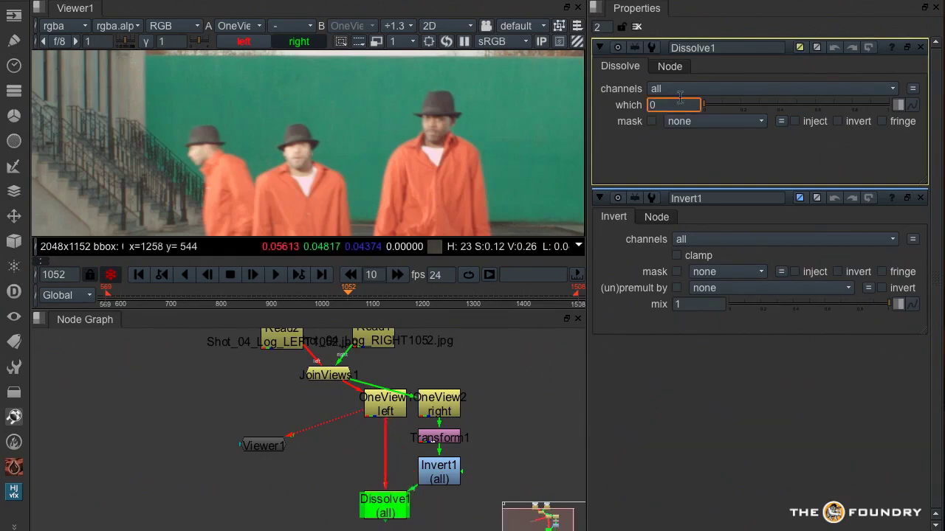
key("Return")
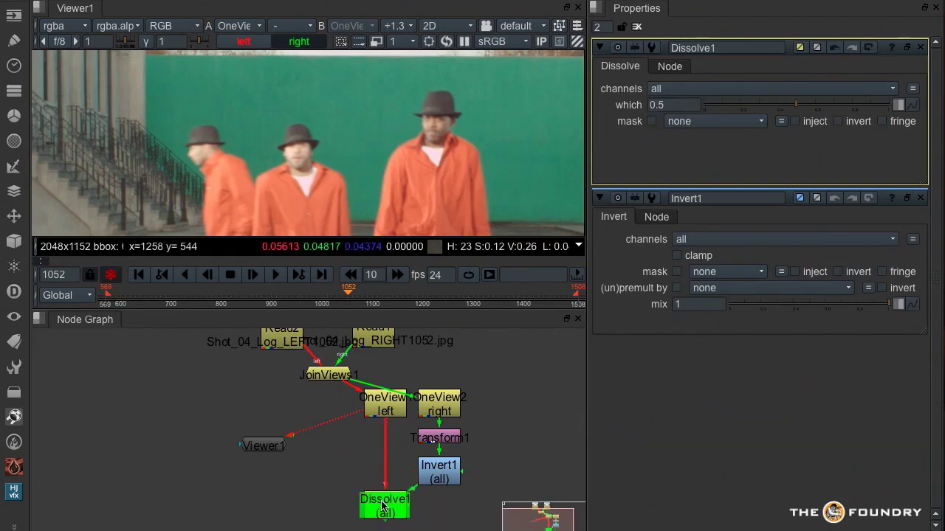
key("1")
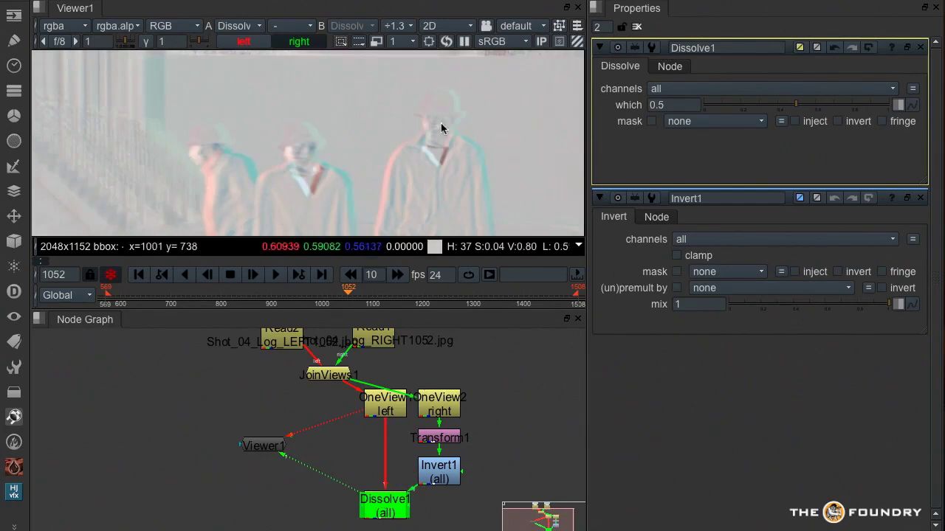
scroll(441, 129, "up", 4)
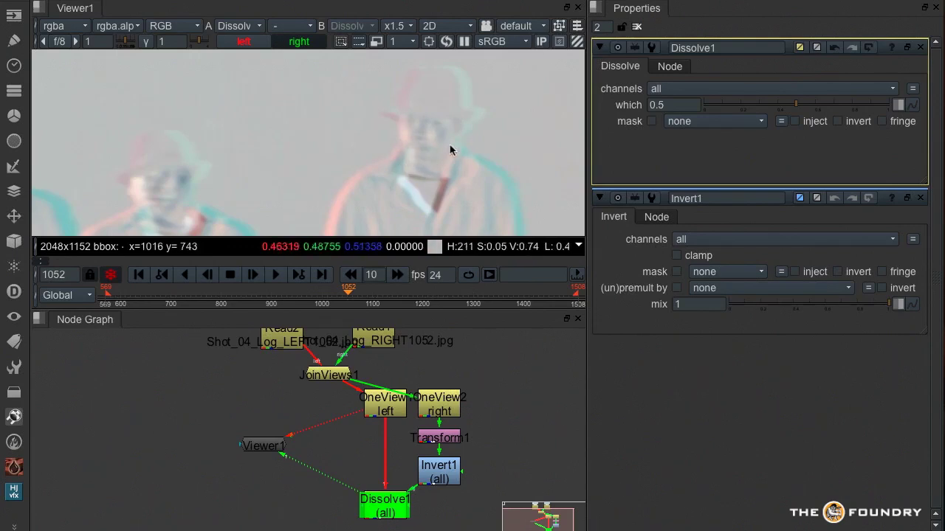
Add a Grade node after Dissolve1 with gamma 0.33 and multiply 1.45.
key("g")
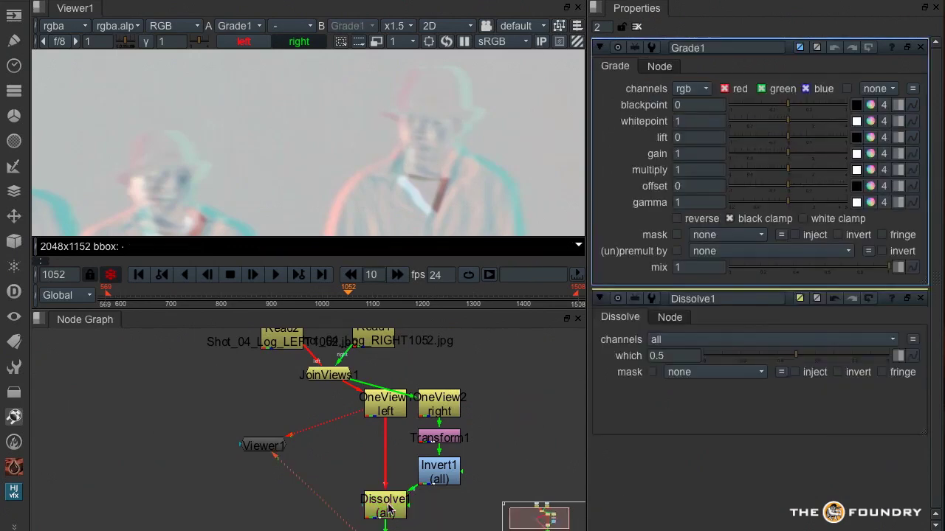
left_click(782, 204)
left_click_drag(782, 204, 744, 205)
left_click_drag(793, 172, 801, 170)
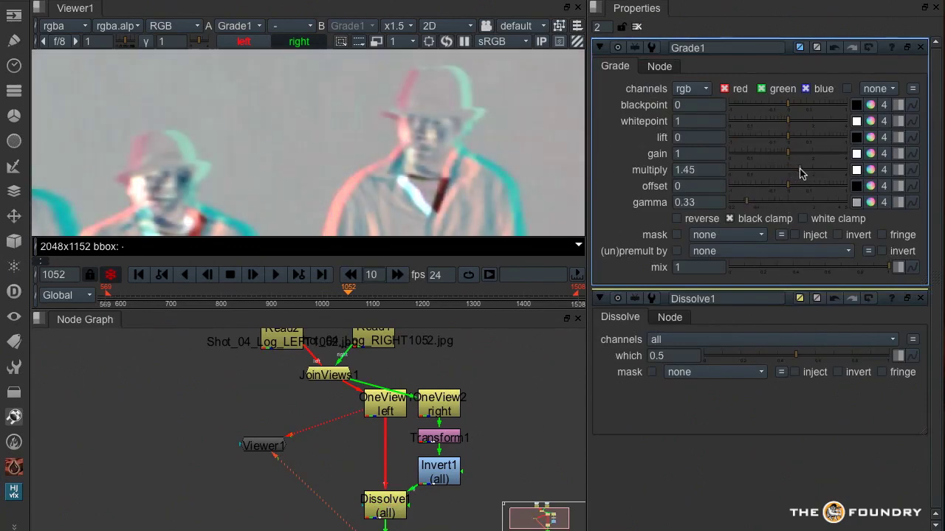
Set Transform1's translate to roughly x -8.1, y -1.5 to align the eyes.
double_click(441, 439)
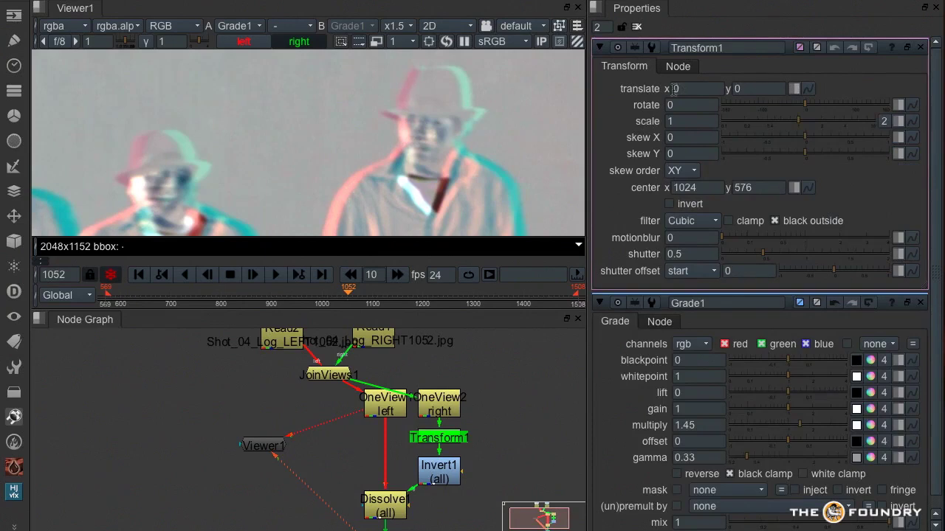
left_click(674, 89)
type("-5")
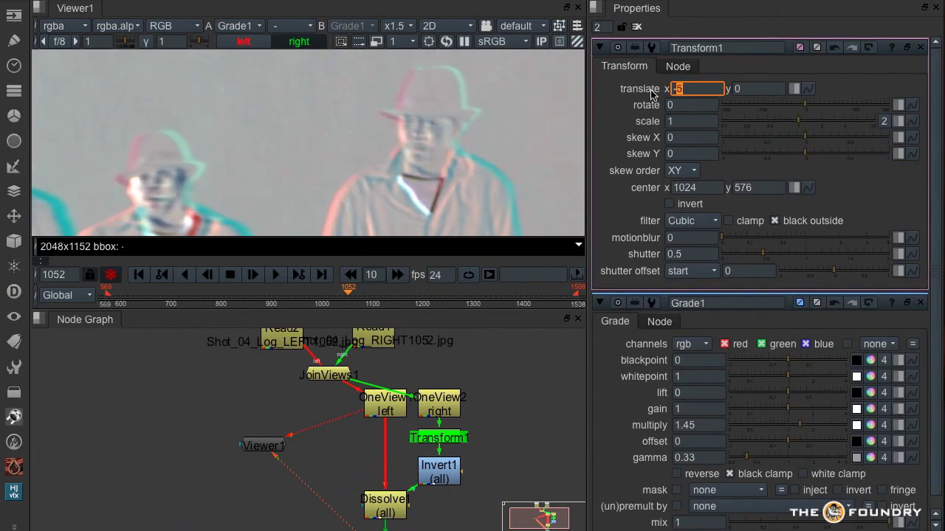
type("-8")
key("Return")
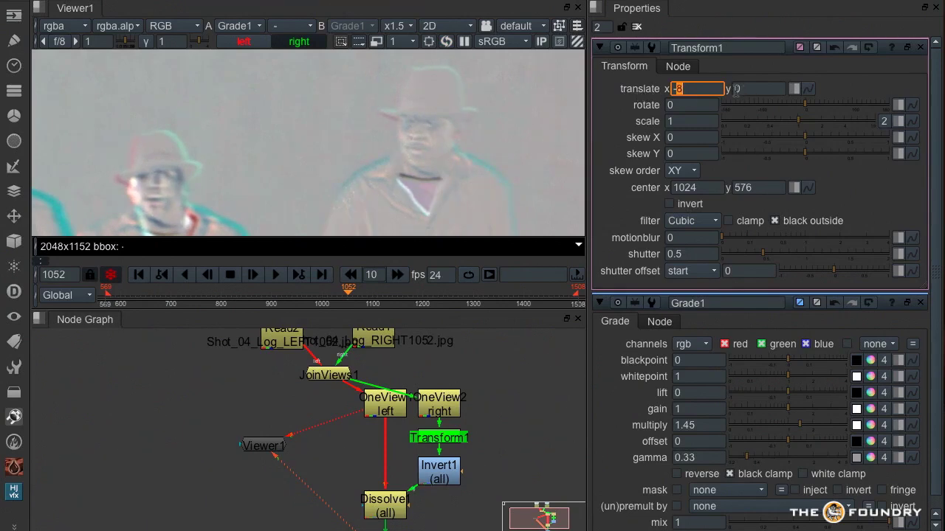
left_click(749, 88)
type("-1.2")
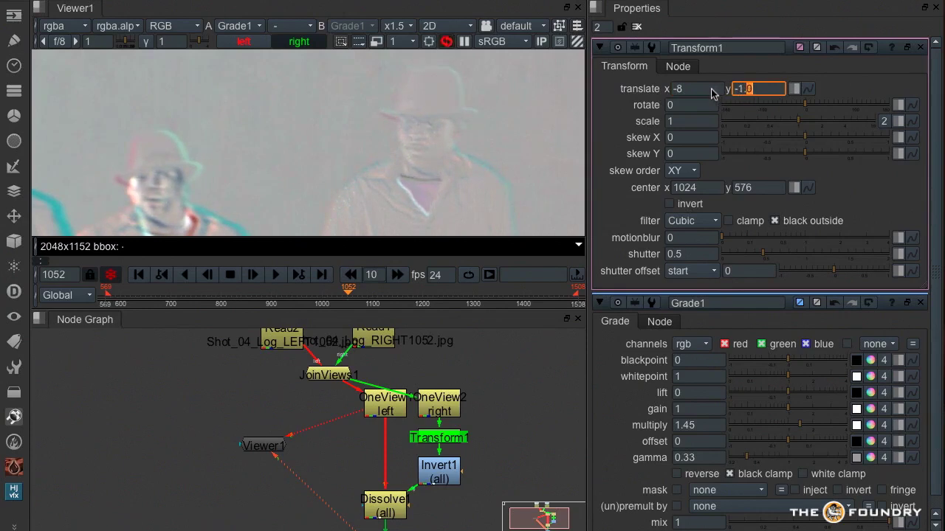
key("Down")
key("Down")
key("Down")
key("Down")
key("Down")
key("Down")
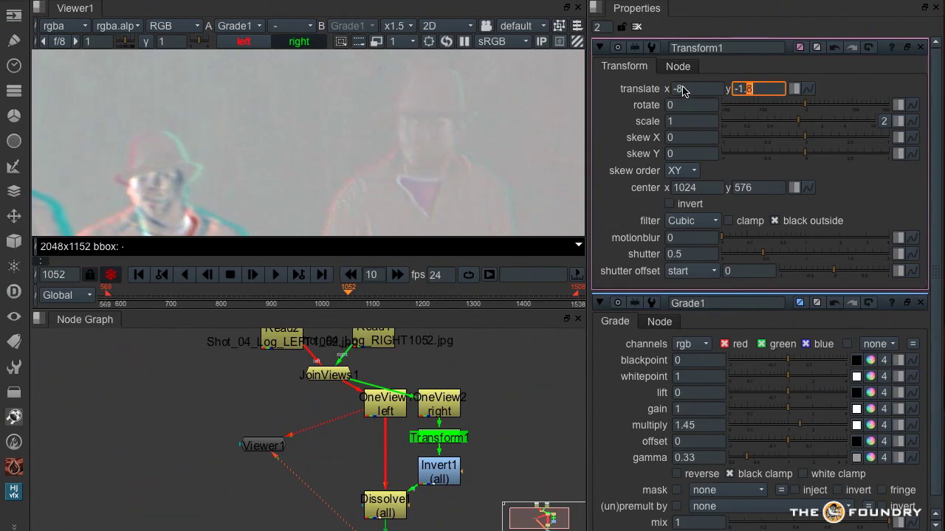
key("Up")
key("Up")
key("Up")
key("Up")
left_click(685, 89)
key("Down")
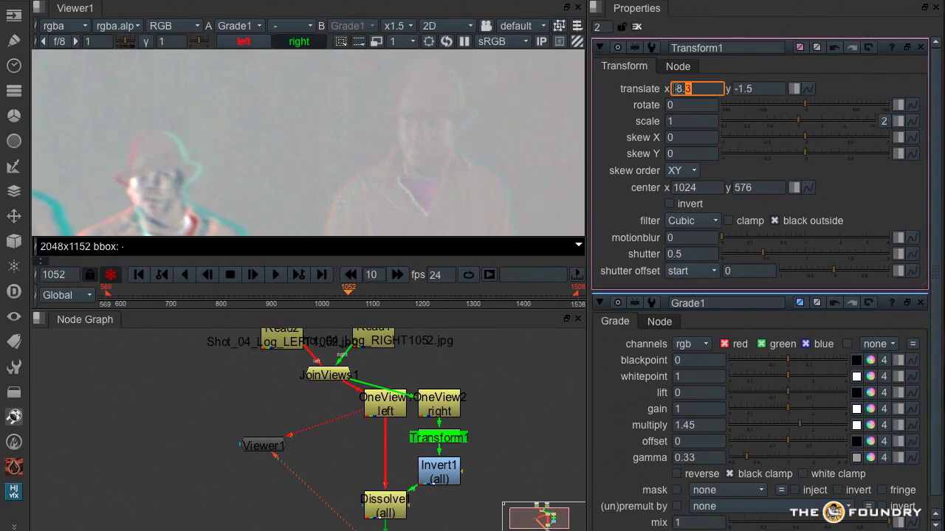
Lower Grade1's gamma to about 0.24 and close its panel.
middle_click_drag(478, 458, 478, 390)
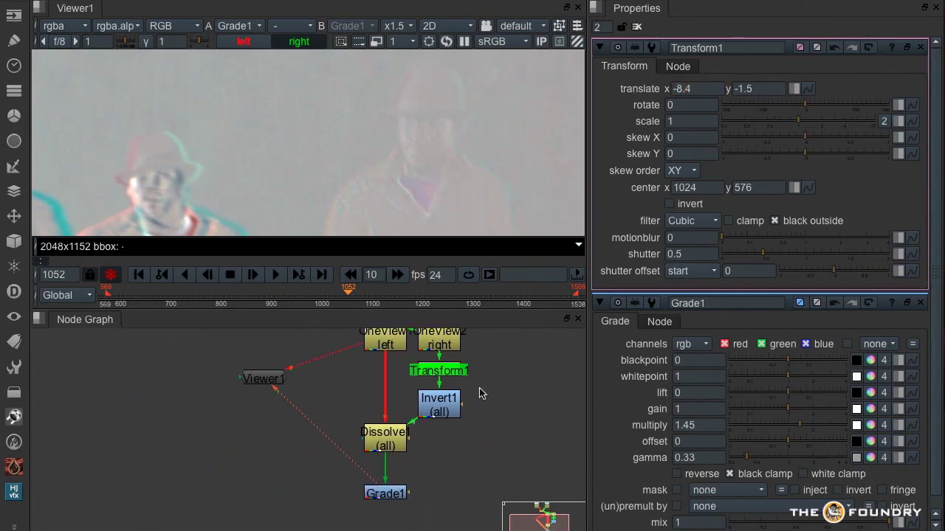
left_click(391, 494)
double_click(391, 494)
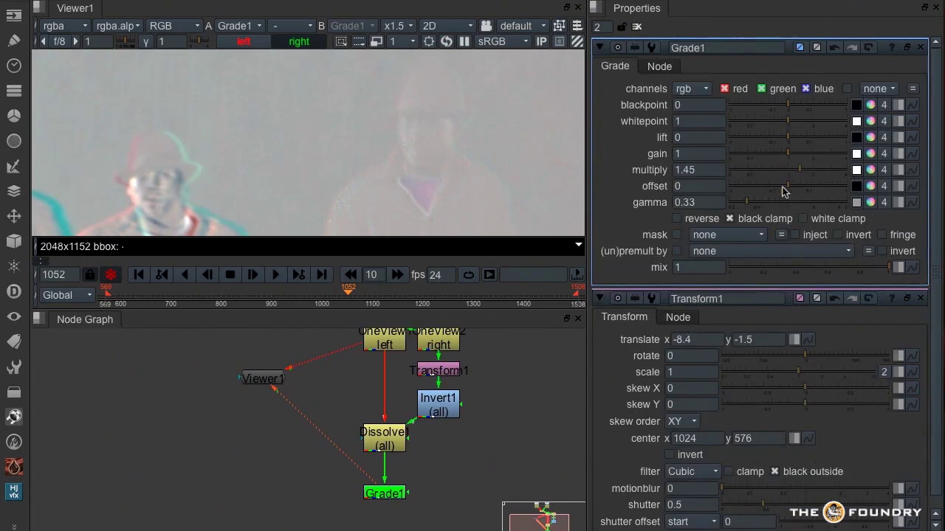
left_click(744, 204)
left_click_drag(743, 205, 736, 204)
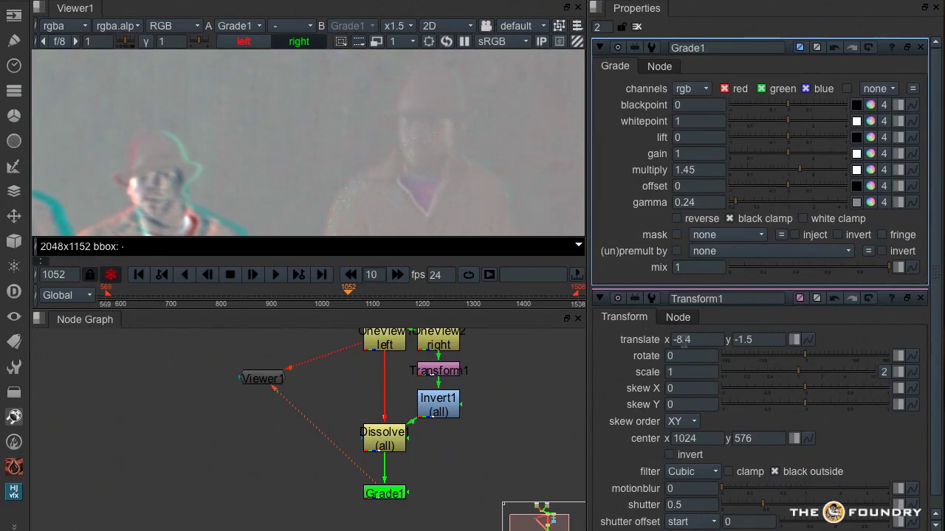
left_click(919, 47)
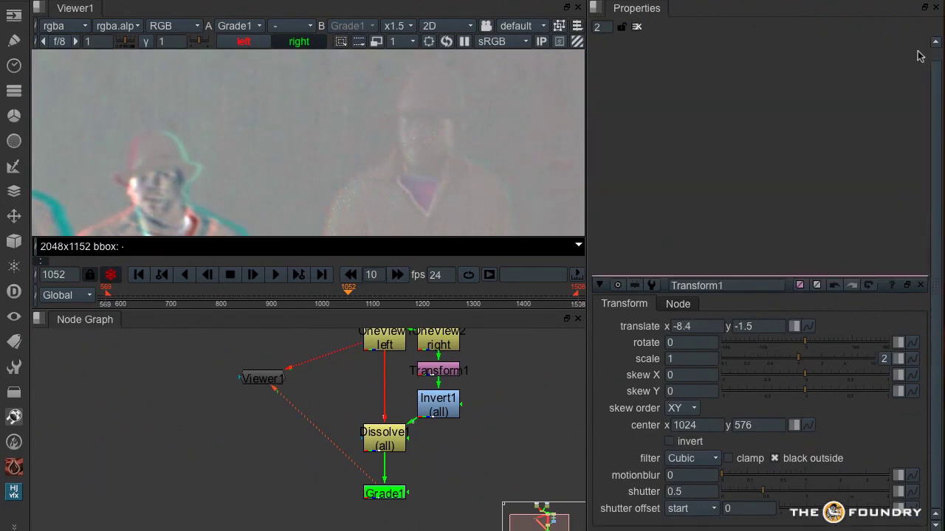
Refine Transform1's translate to x -8.7, y -1.5 and select the Transform1 node.
left_click(686, 88)
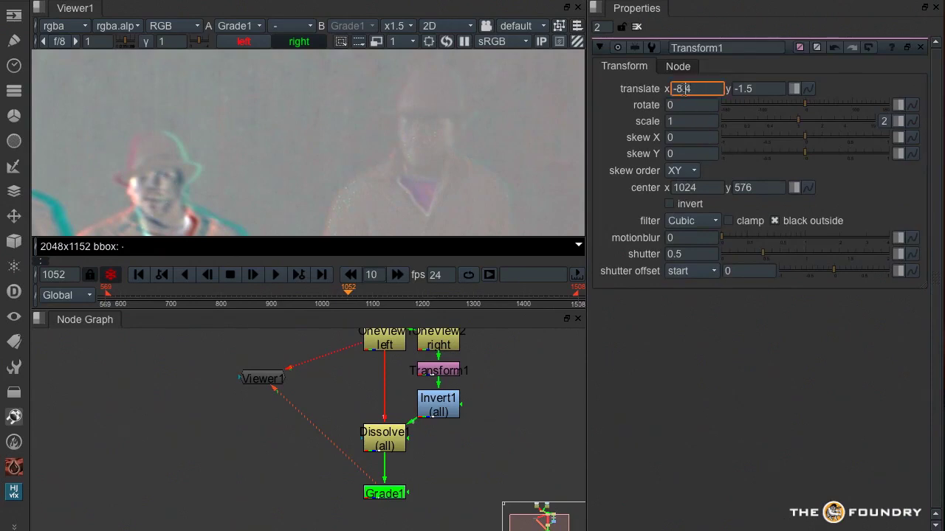
left_click_drag(690, 88, 673, 90)
key("Down")
key("Down")
key("Down")
left_click(748, 89)
key("Up")
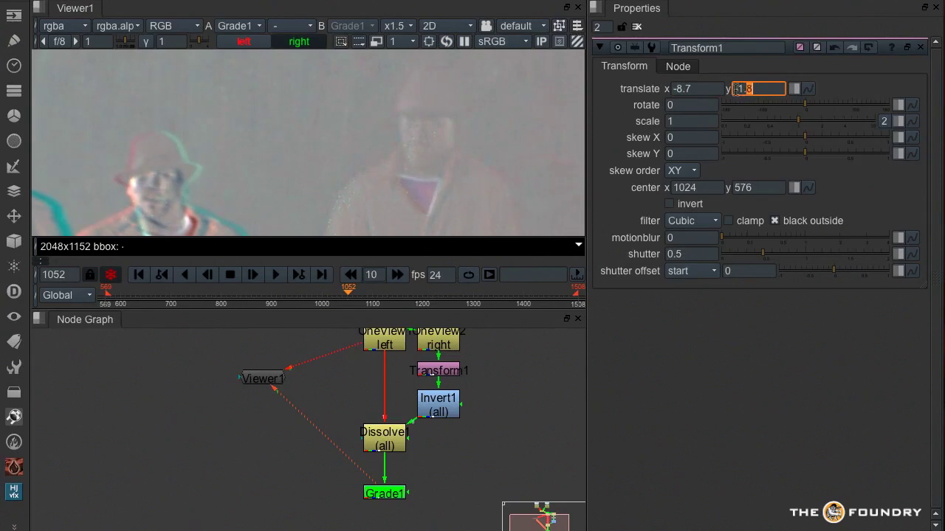
key("Up")
scroll(452, 119, "up", 3)
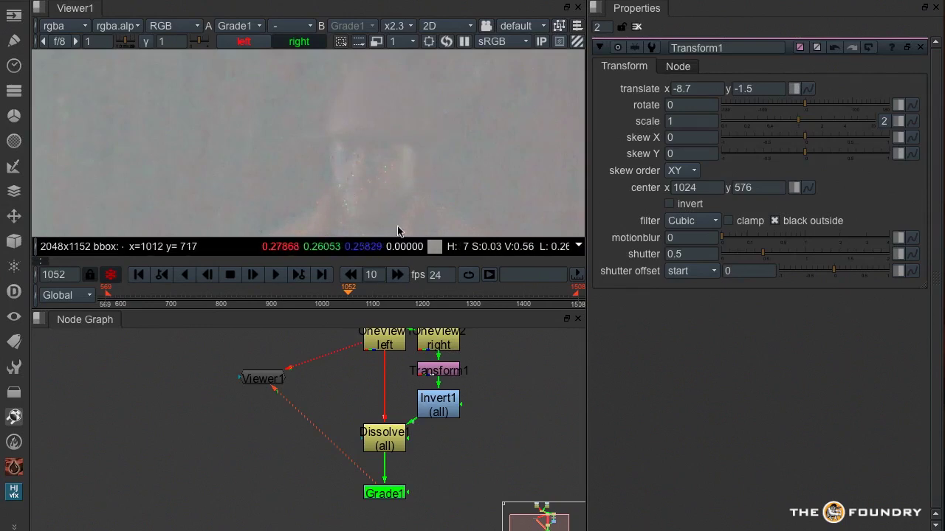
scroll(446, 434, "down", 1)
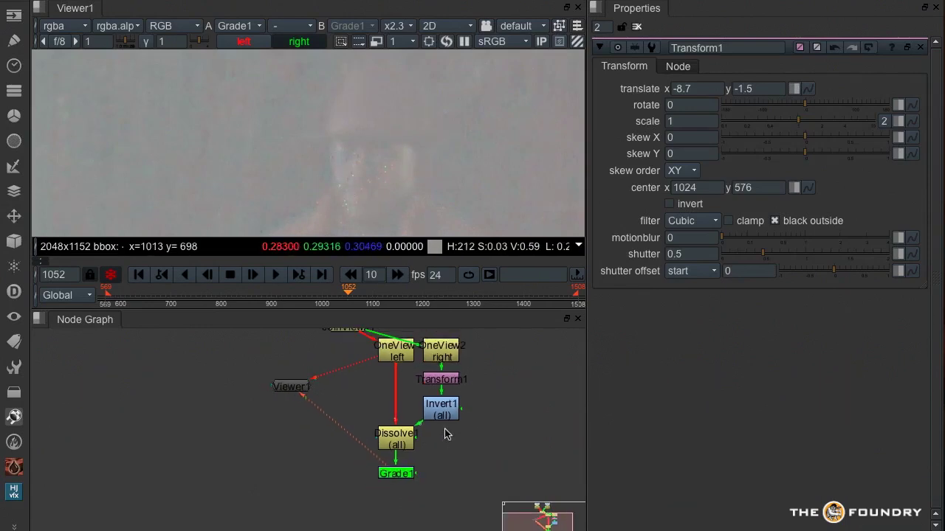
left_click(442, 378)
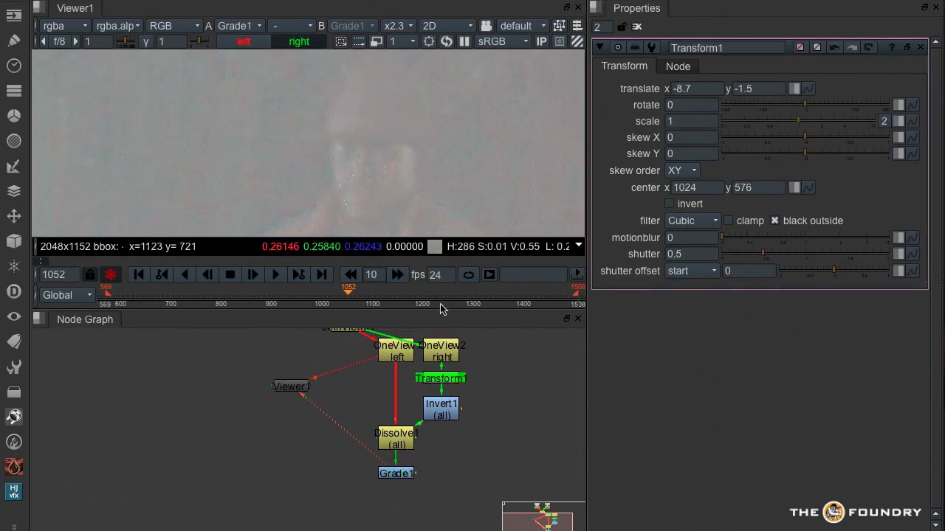
Create and view a RotoPaint node, then brush a white stroke over the man's face.
left_click(342, 400)
key("p")
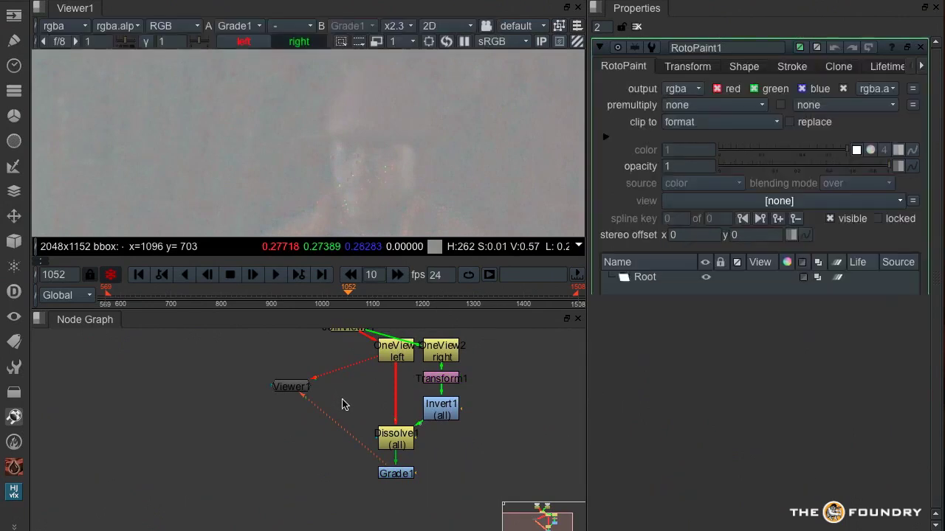
mouse_move(341, 391)
left_mouse_down()
mouse_move(339, 352)
mouse_move(347, 401)
left_mouse_up()
key("1")
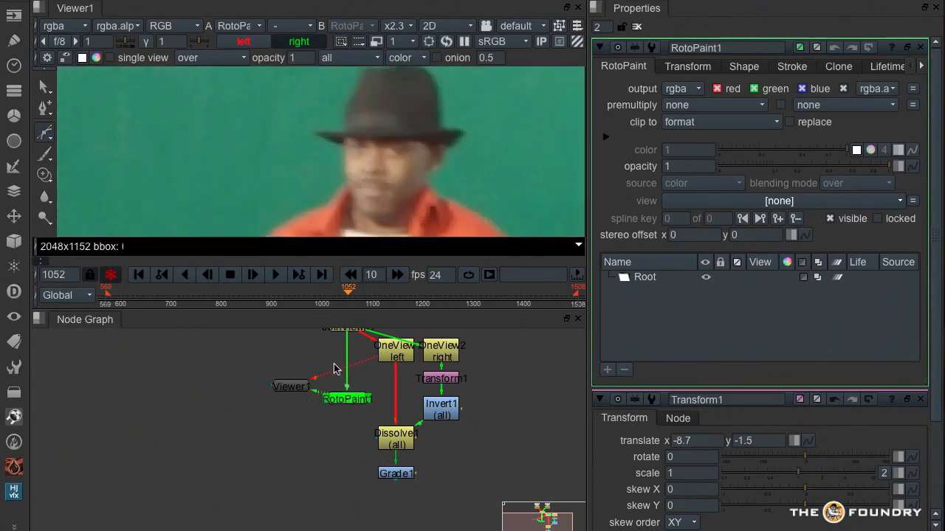
left_click(44, 153)
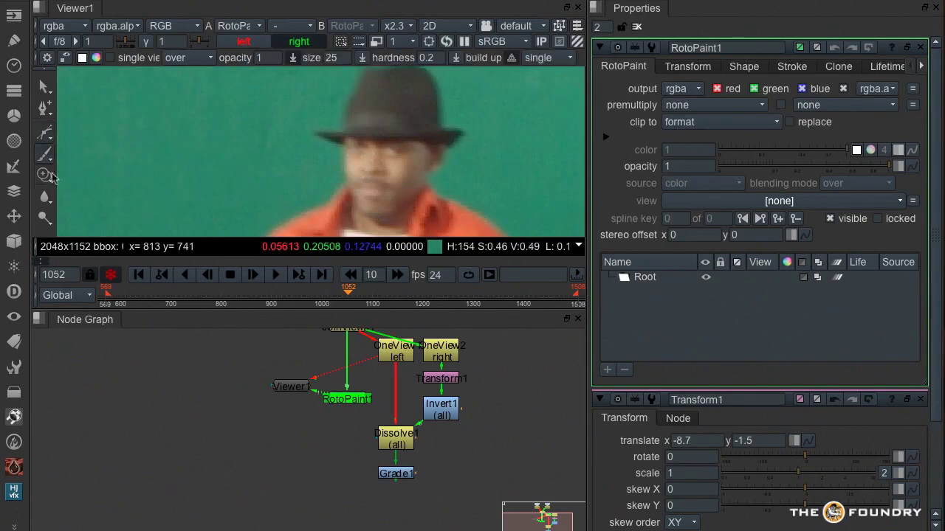
left_click_drag(374, 159, 371, 197, "shift")
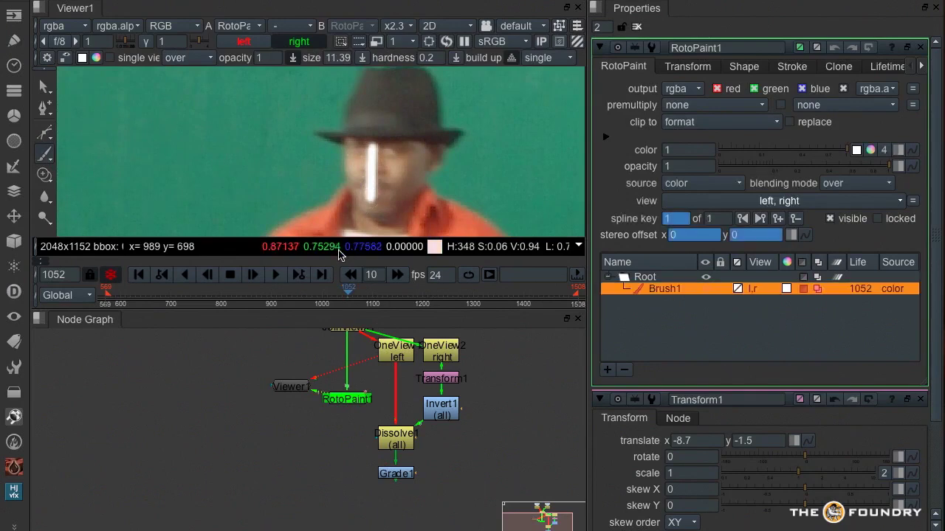
Split the stroke's stereo offset per eye and link the left offset to Transform1's translate.
left_click(793, 235)
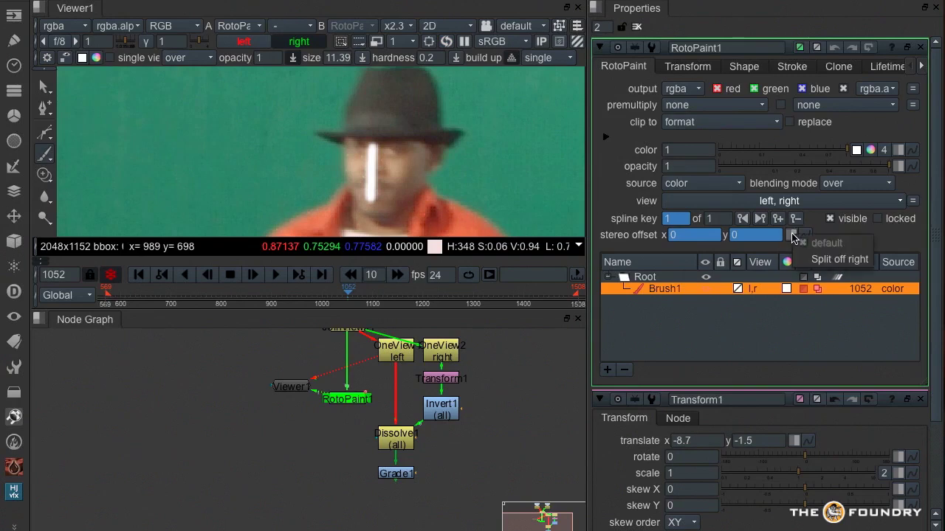
left_click(816, 262)
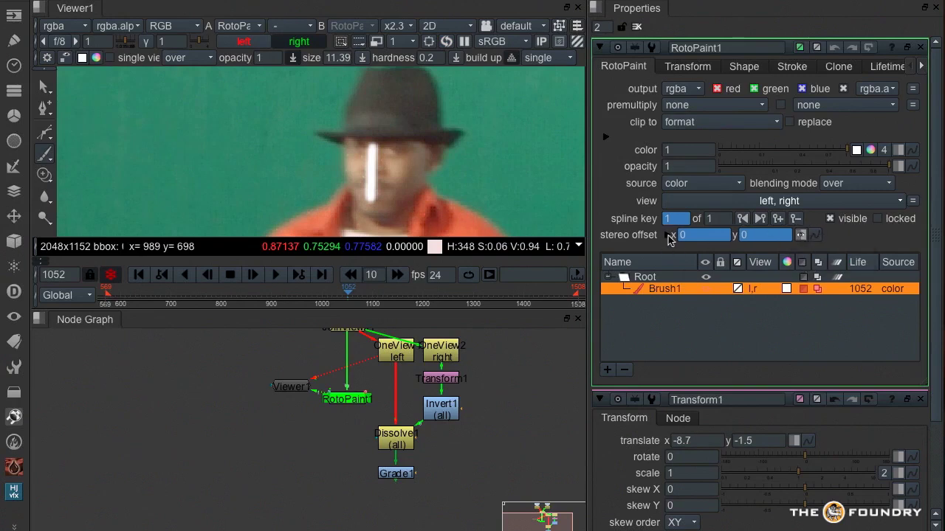
left_click(668, 236)
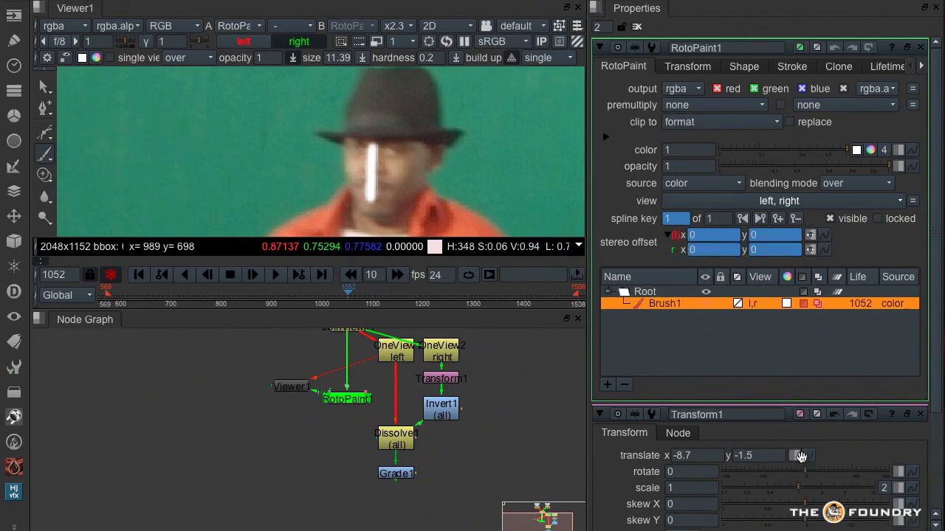
left_click_drag(809, 455, 809, 234)
Compare the brush stroke between the left and right eyes.
left_click(249, 45)
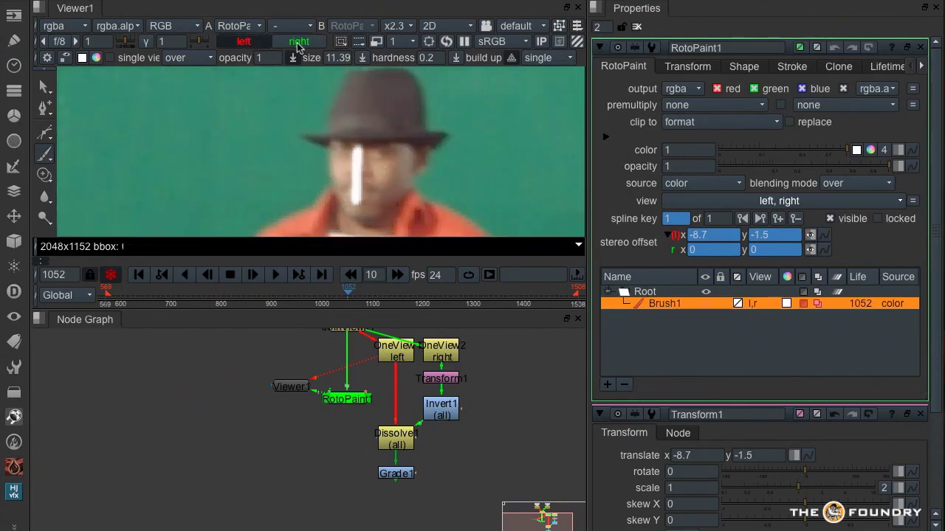
left_click(264, 43)
left_click(243, 43)
left_click(293, 42)
left_click(239, 43)
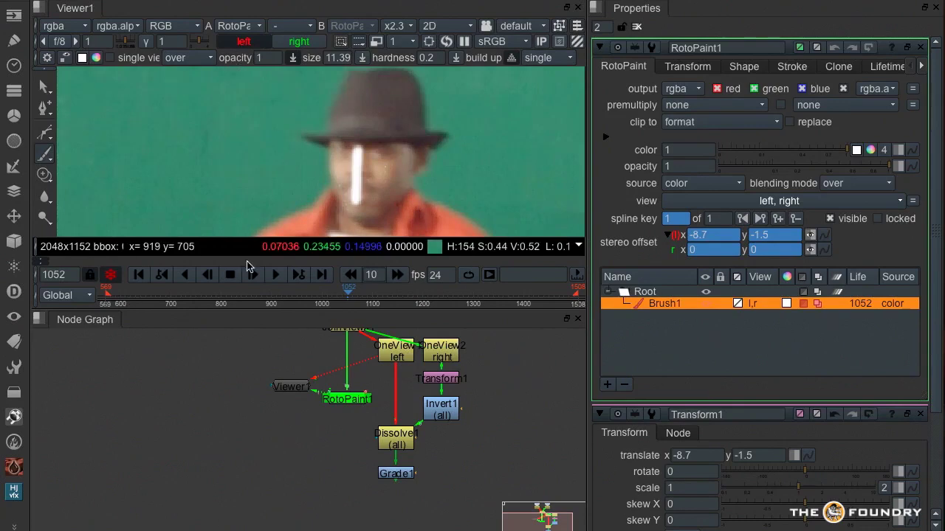
scroll(479, 152, "down", 6)
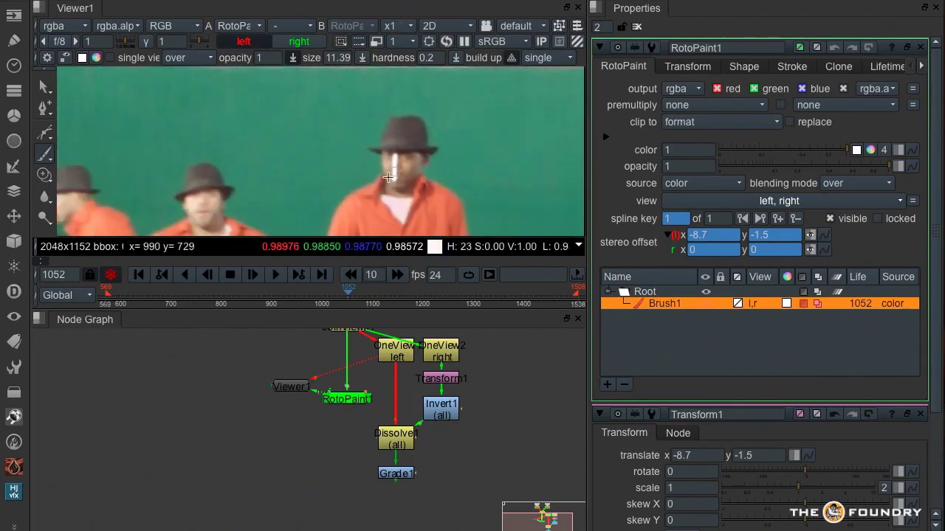
scroll(336, 110, "up", 5)
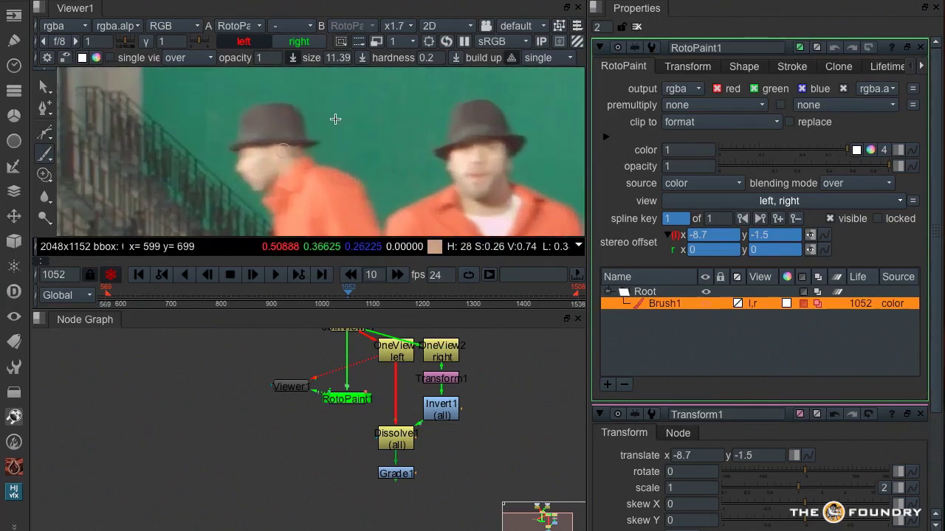
View the graded output and change Transform1's translate to x -16.5, y -2.3.
left_click(304, 43)
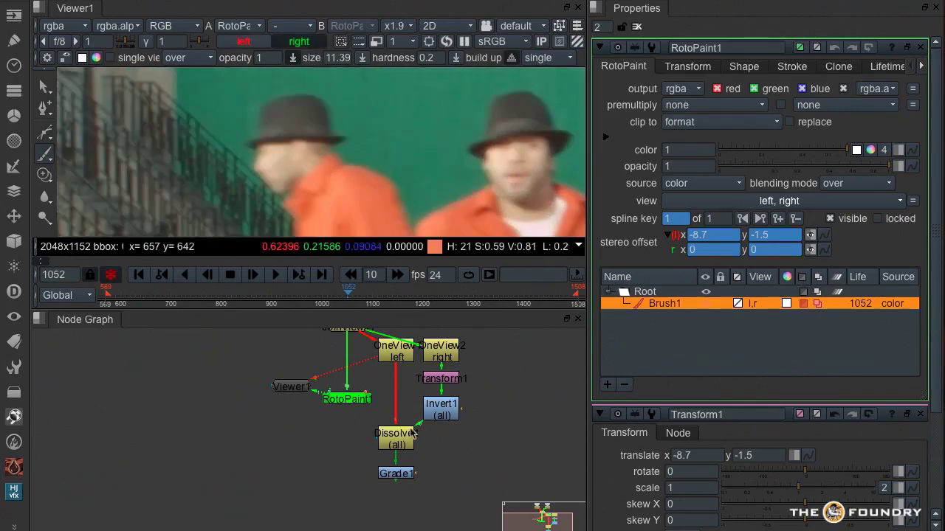
left_click(402, 469)
key("1")
double_click(450, 380)
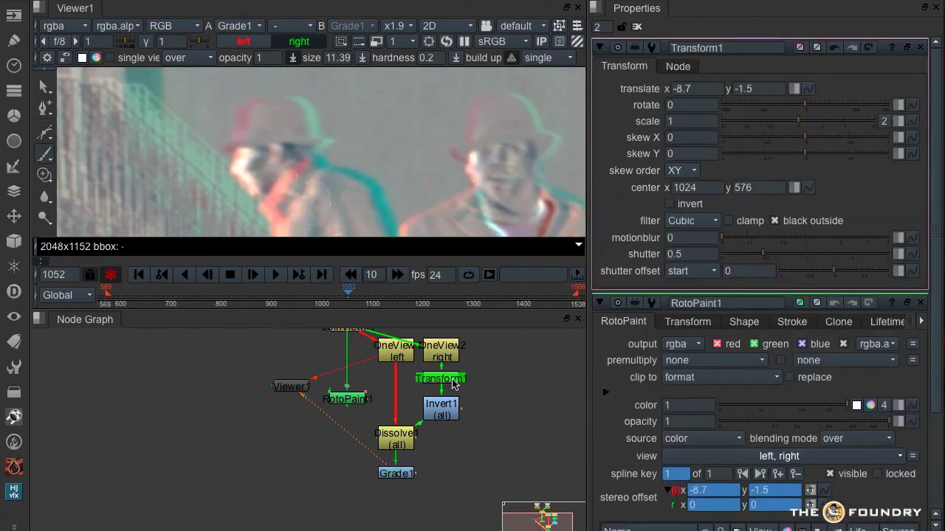
double_click(685, 88)
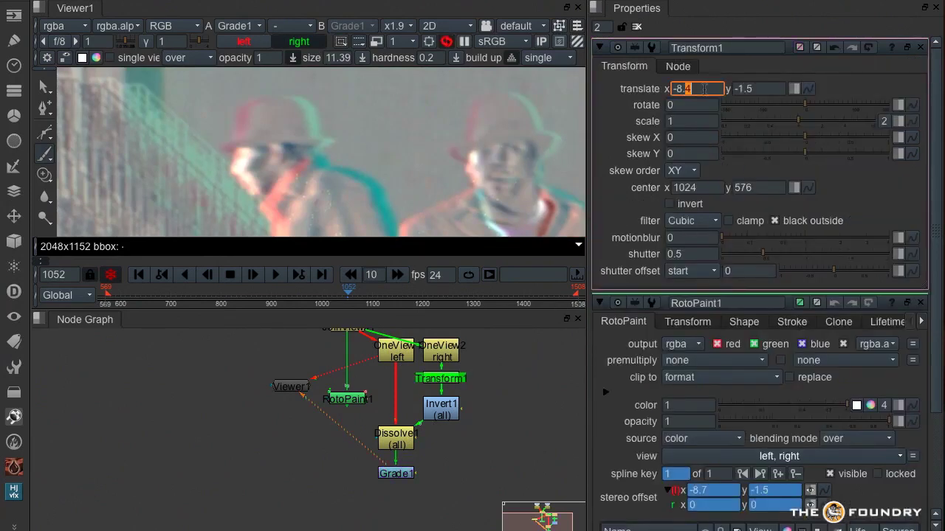
type("-8.3")
left_click_drag(673, 88, 646, 92, "alt")
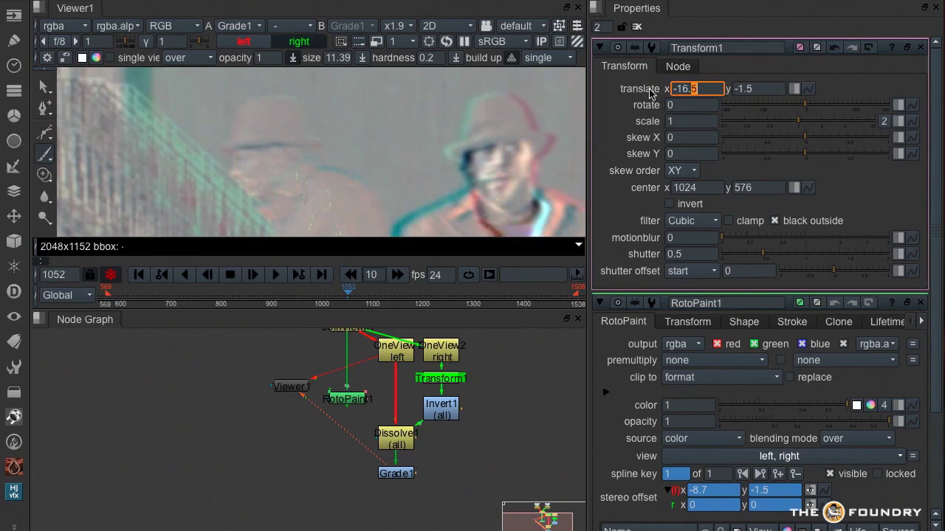
left_click(747, 89)
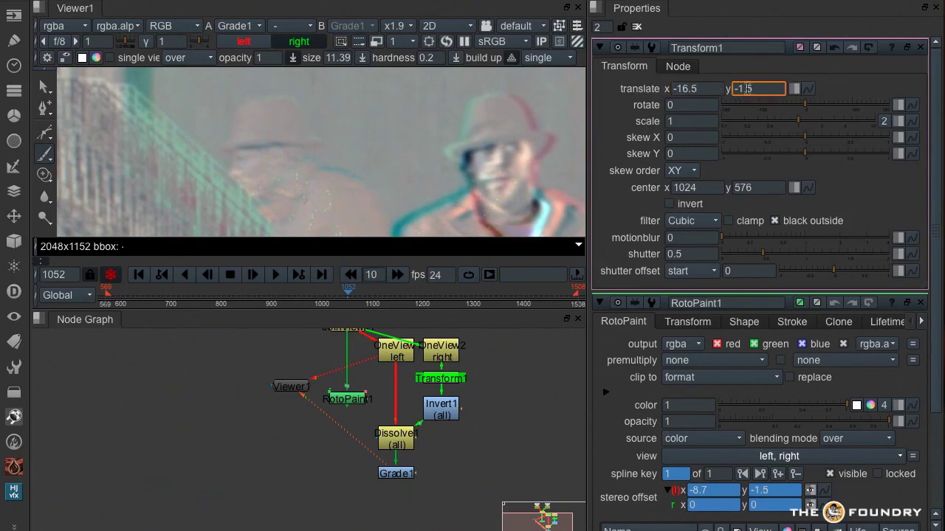
left_click_drag(732, 88, 719, 89, "alt")
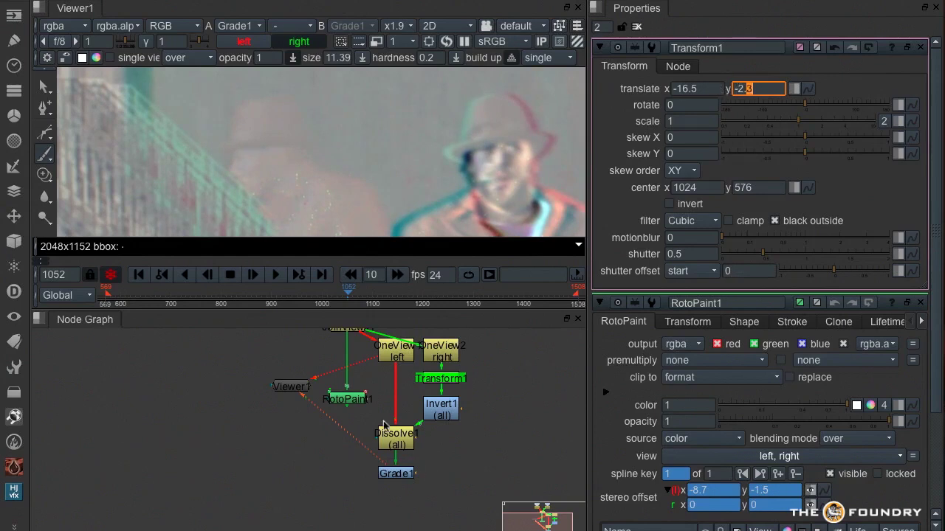
View RotoPaint1's output and open its settings.
left_click(352, 402)
key("1")
double_click(352, 404)
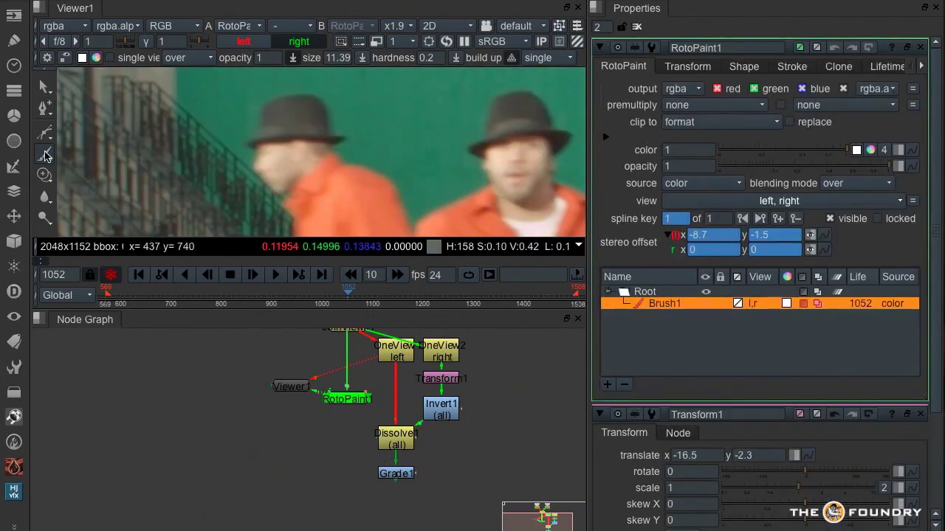
Shrink the brush size to 7.4 and link the new stroke's left-eye offset to Transform1's translate.
mouse_move(293, 151)
left_mouse_down("shift")
mouse_move(299, 142)
mouse_move(298, 161)
left_mouse_up("shift")
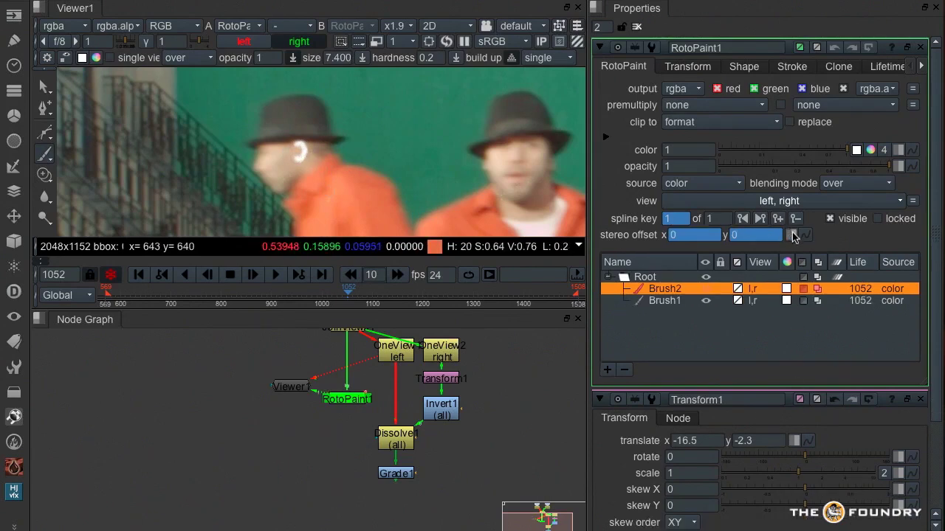
left_click(793, 236)
left_click(823, 257)
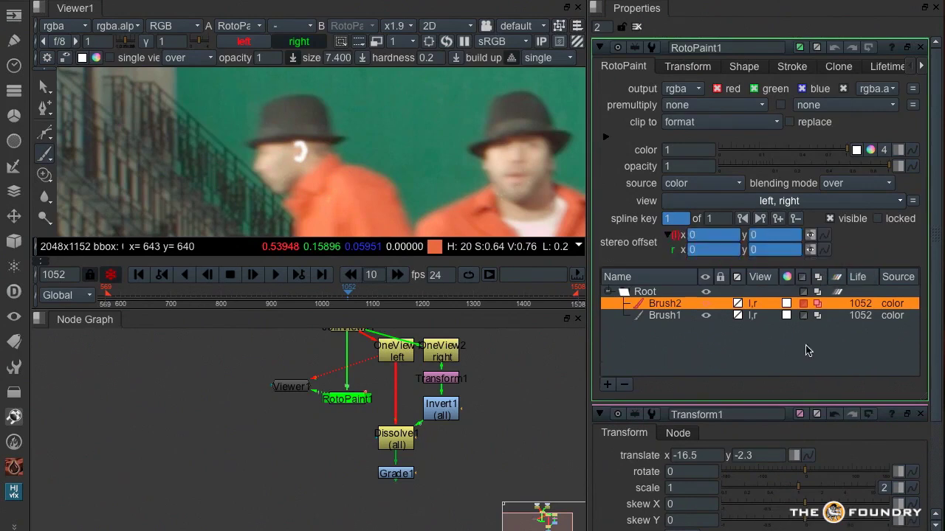
left_click_drag(796, 456, 811, 253)
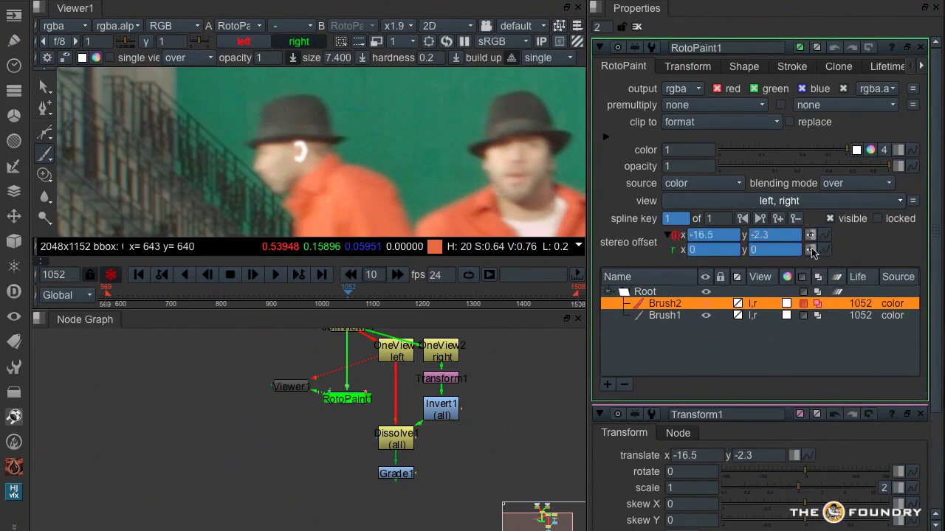
Compare left and right eyes, panning the viewer to bring a fourth man into view.
left_click(251, 46)
scroll(394, 143, "down", 5)
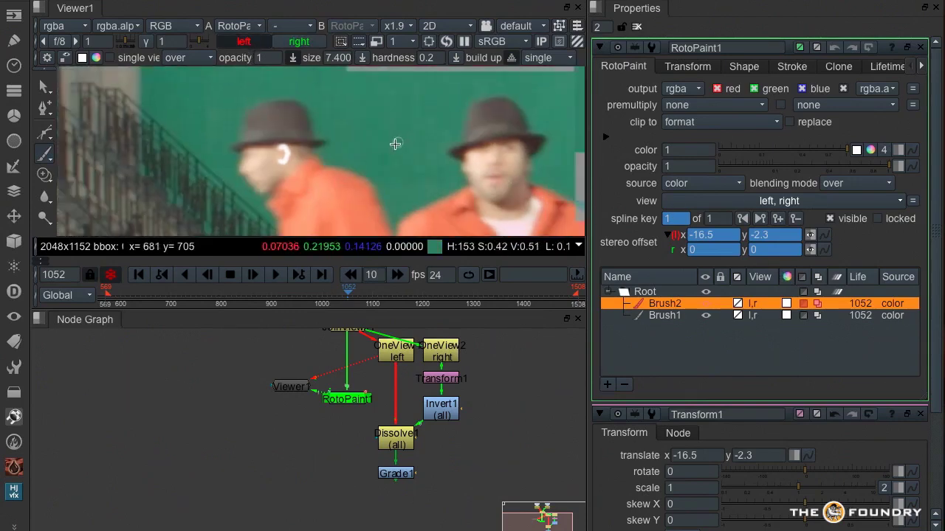
middle_click_drag(349, 167, 220, 157)
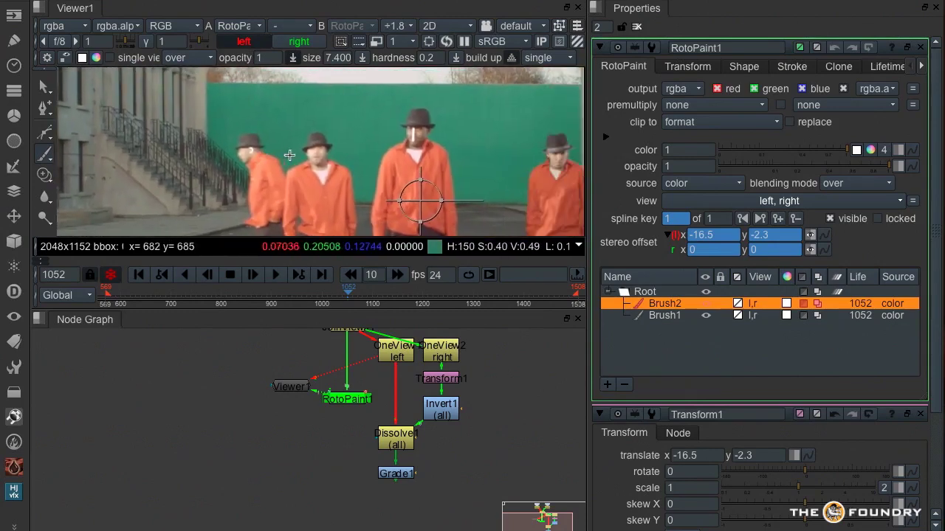
left_click(300, 46)
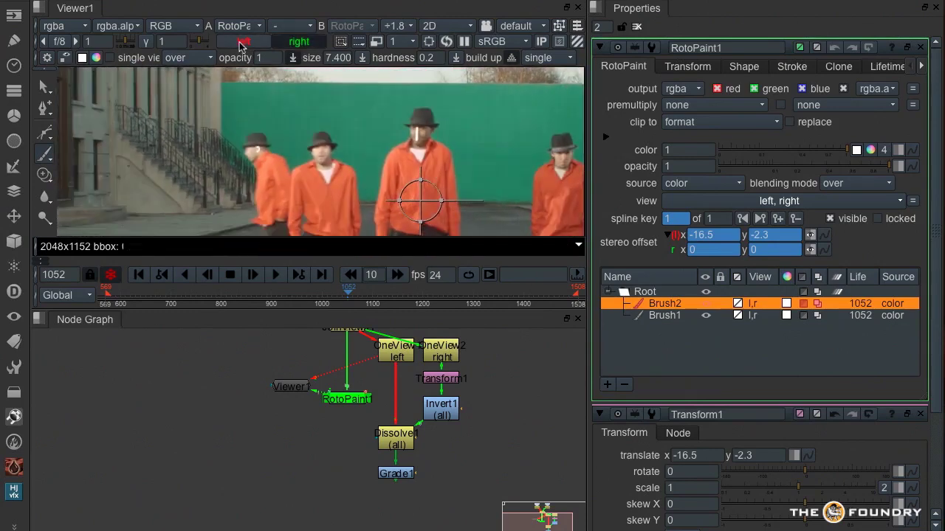
left_click(243, 46)
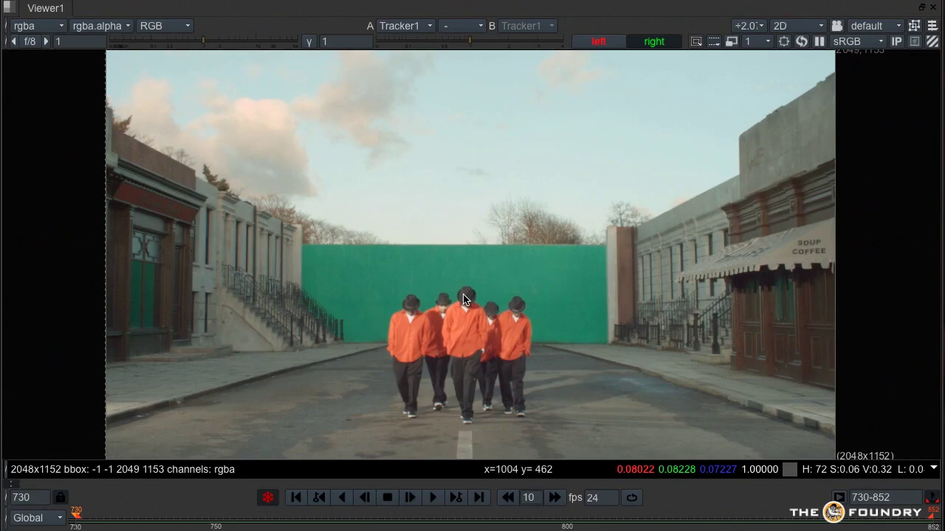
Play the dancers shot forward with L.
key("l")
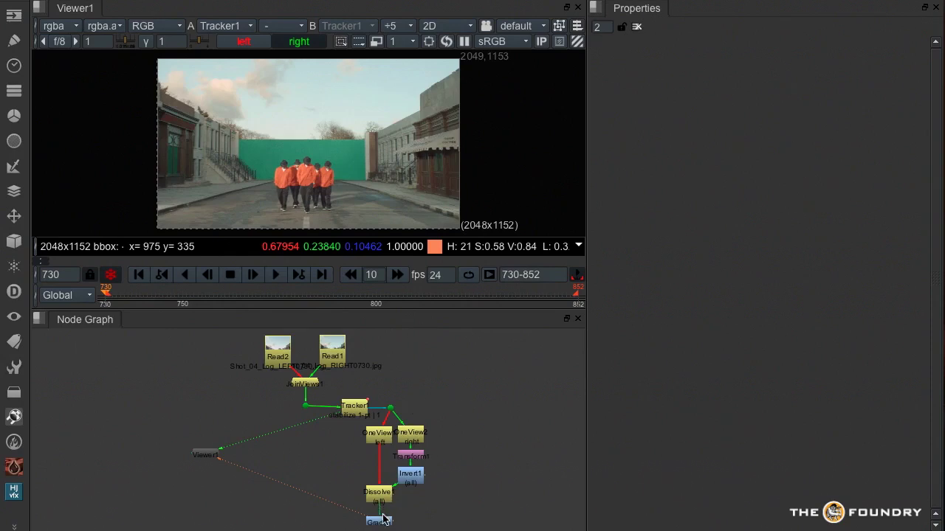
View Grade1's output and set a keyframe on Transform1's translate.
left_click(380, 521)
key("1")
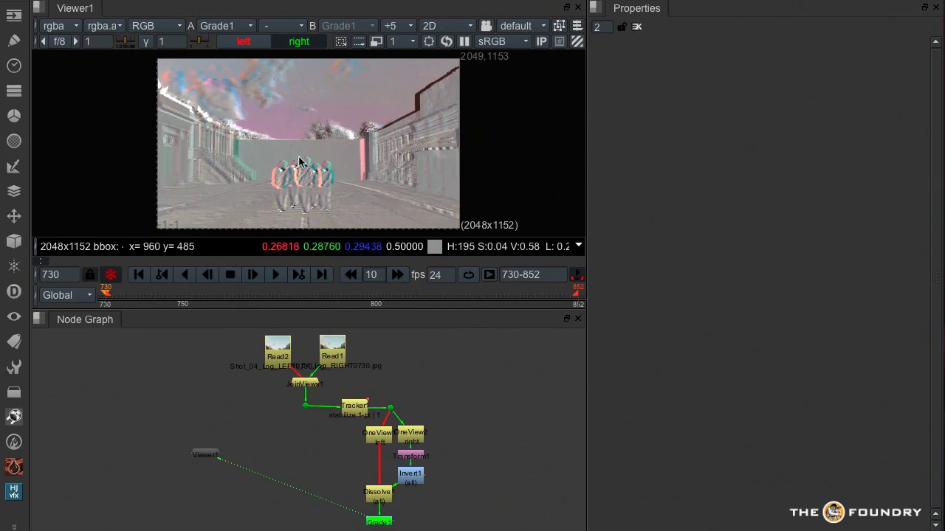
scroll(333, 145, "up", 2)
scroll(383, 118, "up", 4)
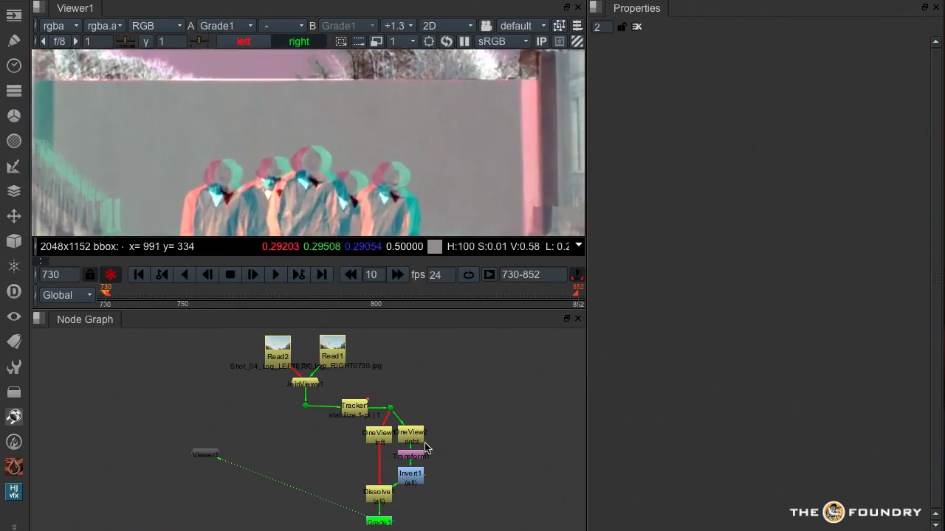
double_click(414, 458)
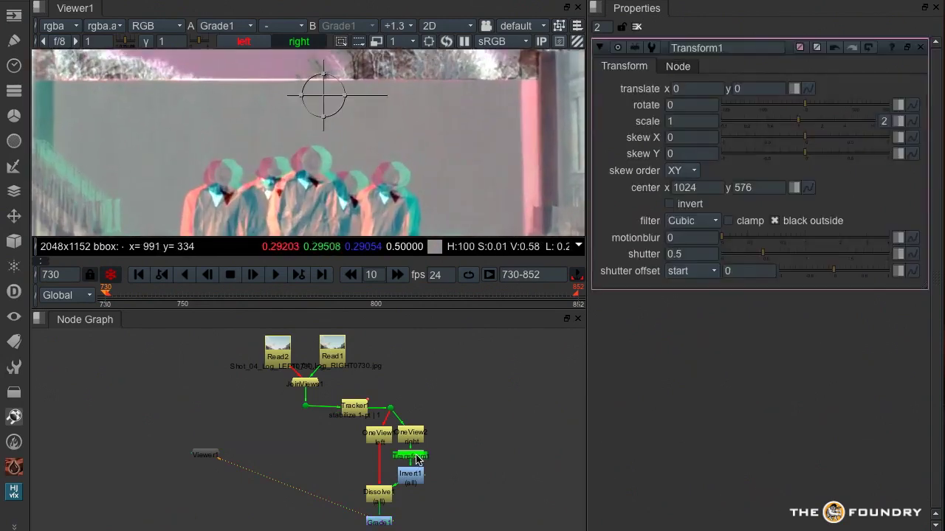
left_click(806, 88)
left_click(841, 100)
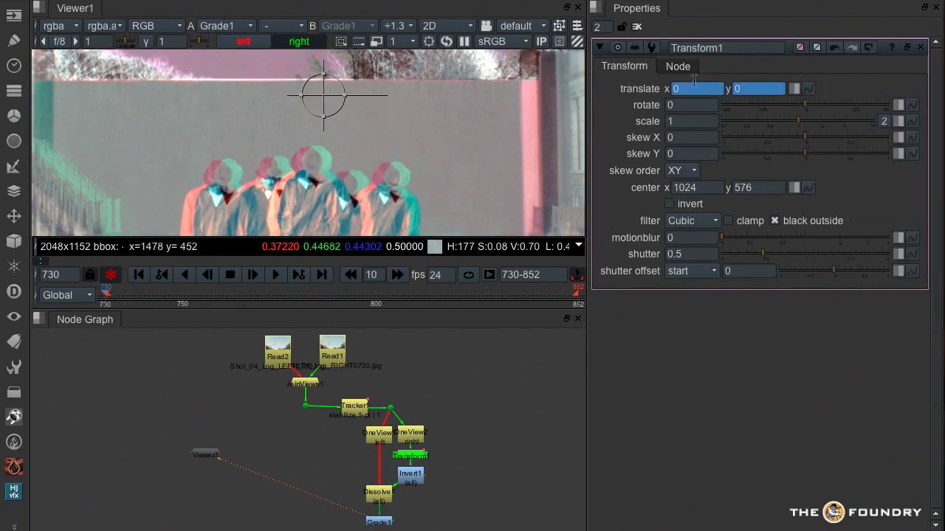
Set Transform1's translate to x -17.7 with y around -2 at frame 730.
double_click(673, 89)
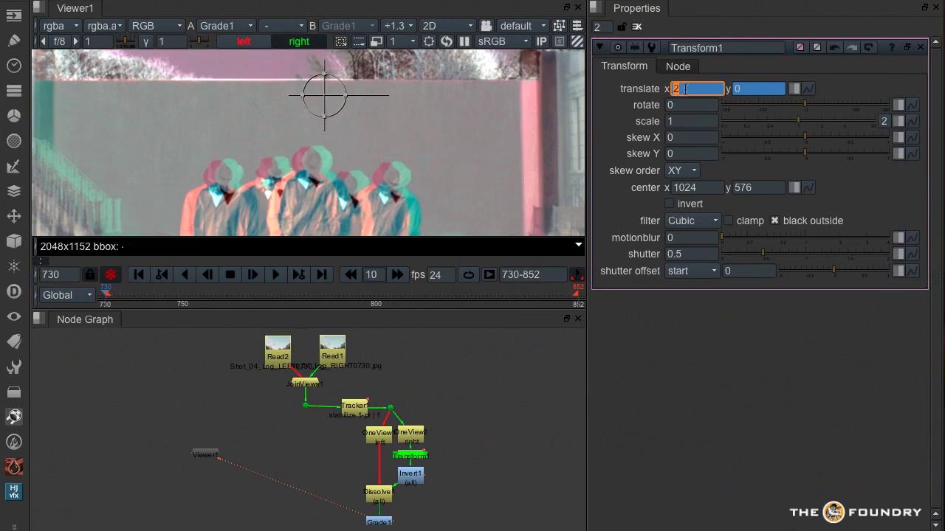
type("4")
left_click_drag(699, 90, 500, 122)
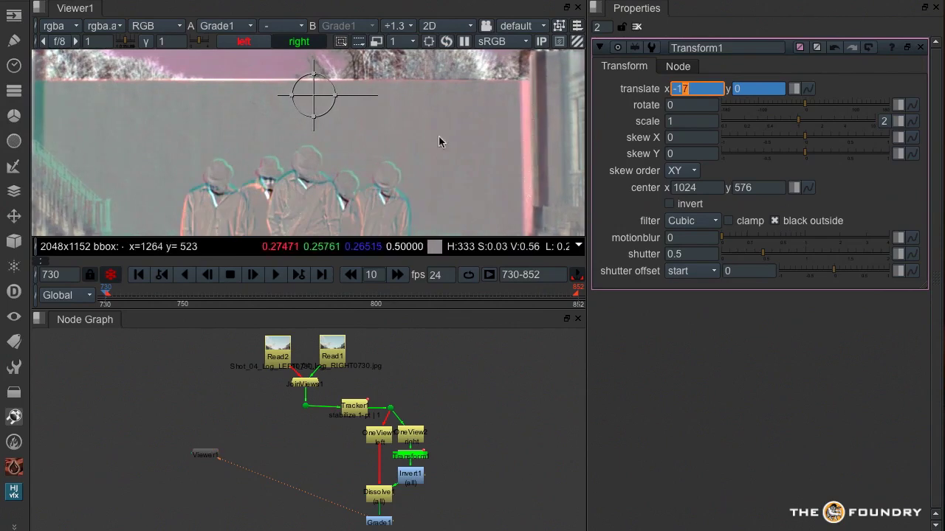
scroll(307, 154, "up", 5)
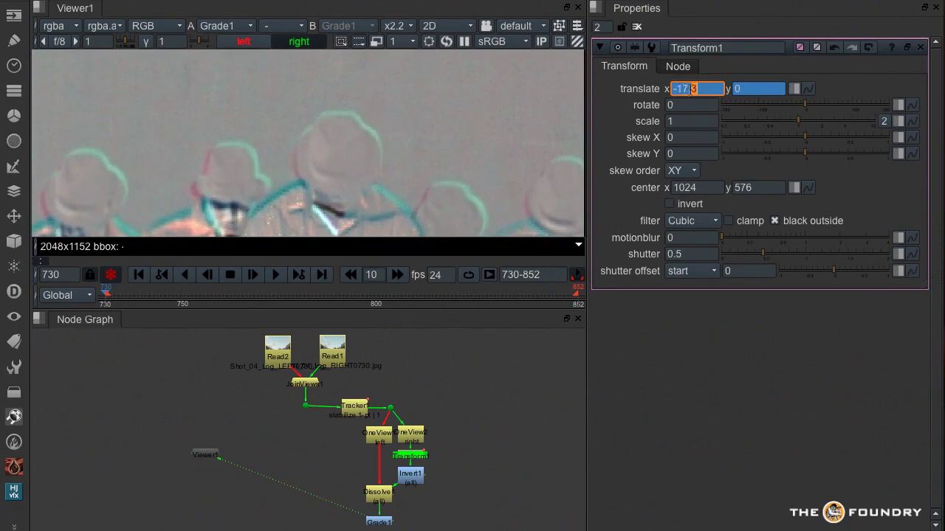
key("Tab")
type("-1.7")
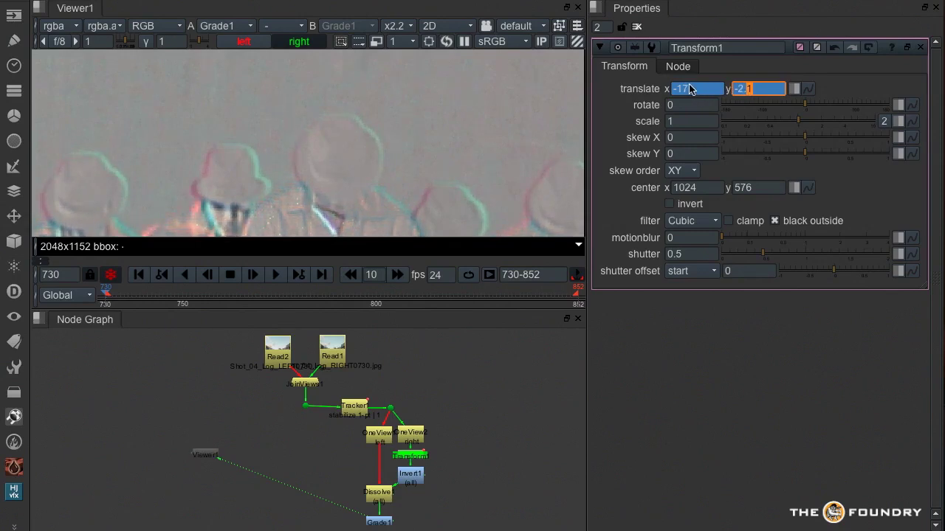
left_click(699, 88)
type(".7")
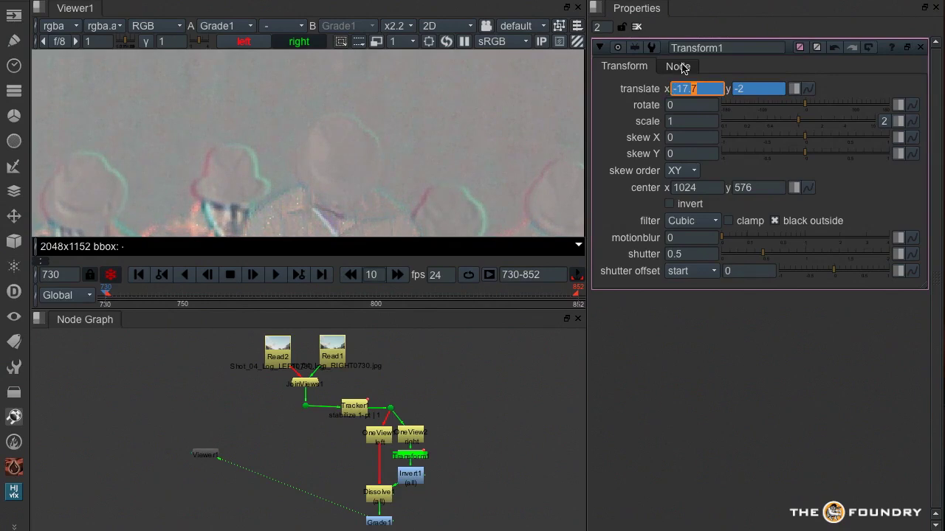
Step through frames 750–852, keying translate x -16.5 at frame 781 and checking alignment.
left_click(182, 295)
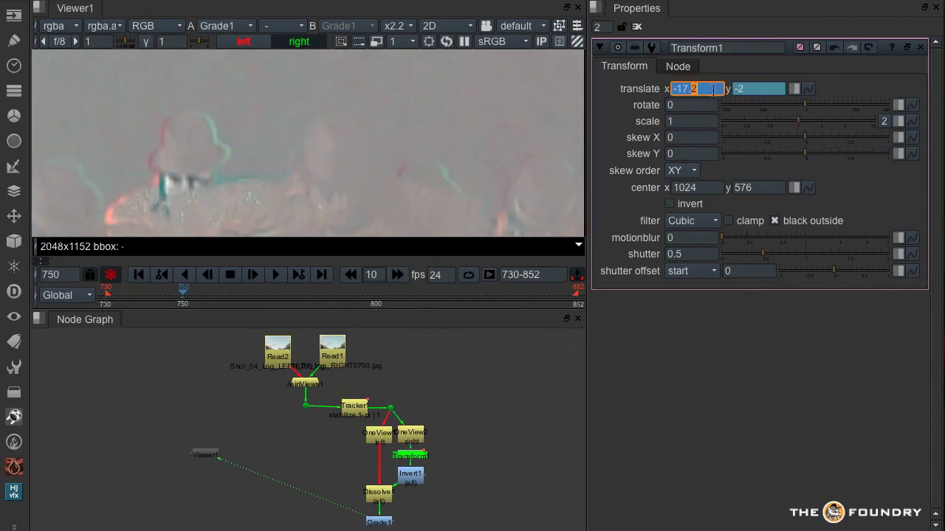
left_click(302, 296)
type("2-16.5")
key("Return")
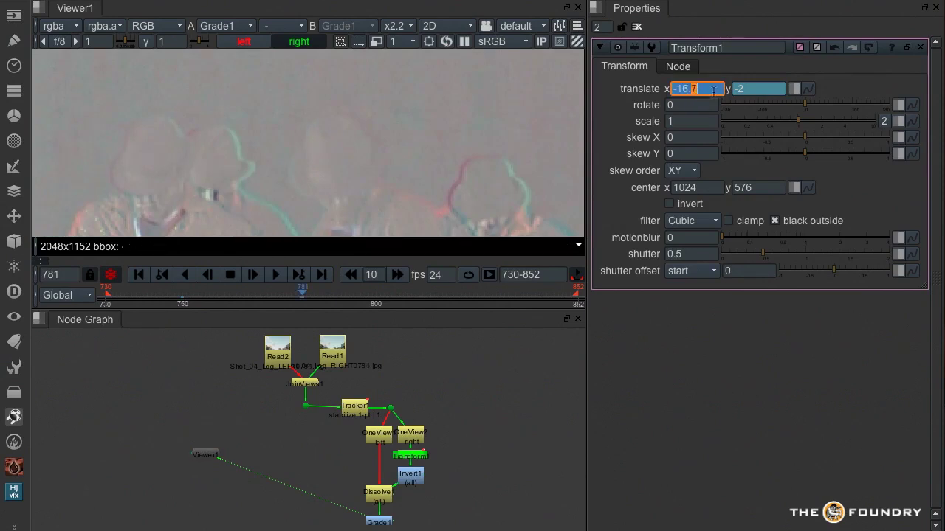
left_click(403, 296)
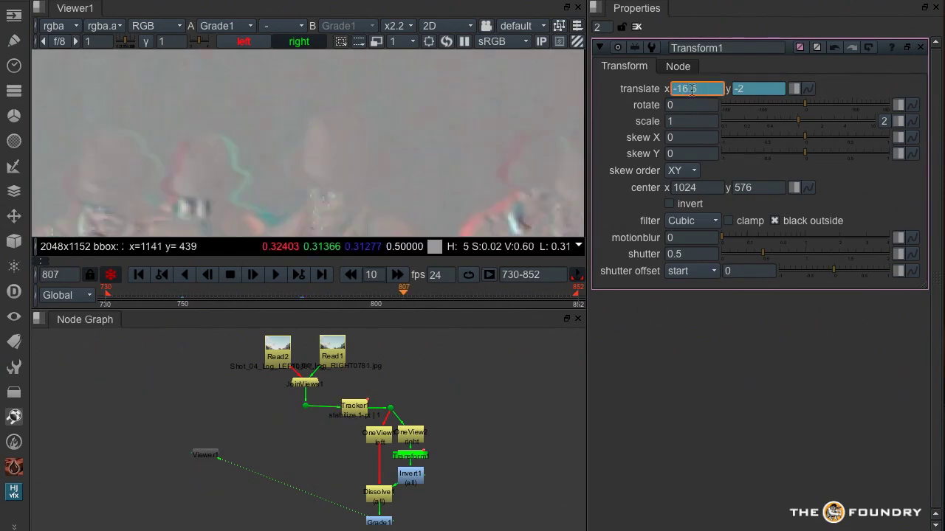
left_click(496, 296)
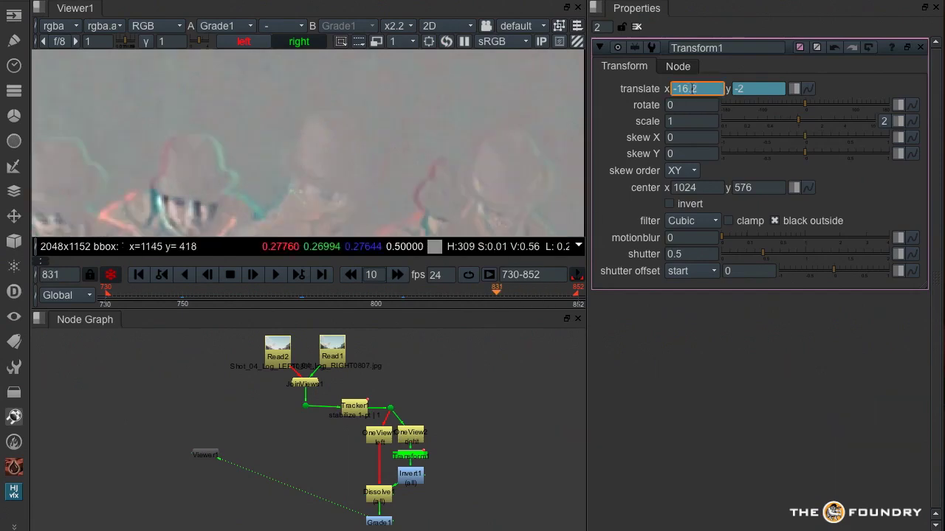
left_click(576, 294)
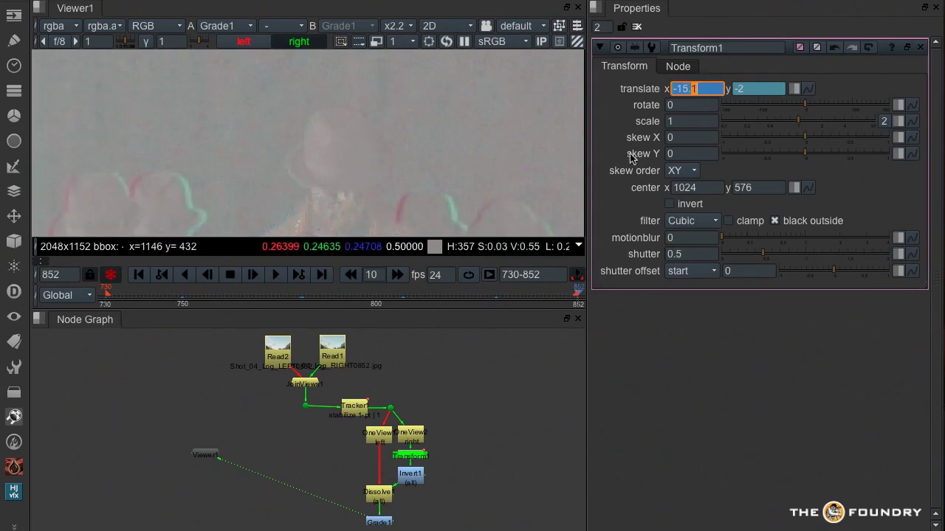
left_click(537, 302)
left_click(316, 302)
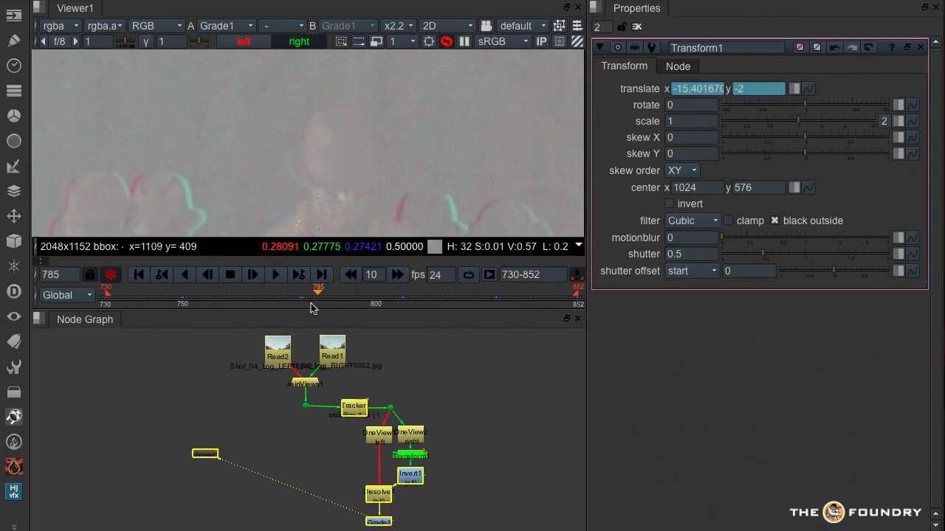
left_click(268, 303)
left_click(232, 299)
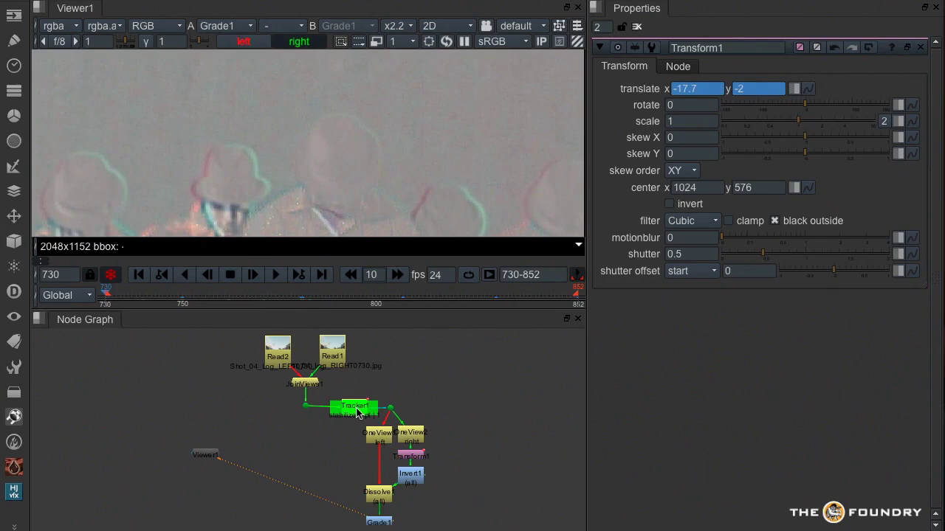
Create Roto1 with its input from Tracker1 and close Transform1's panel.
left_click(332, 454)
key("o")
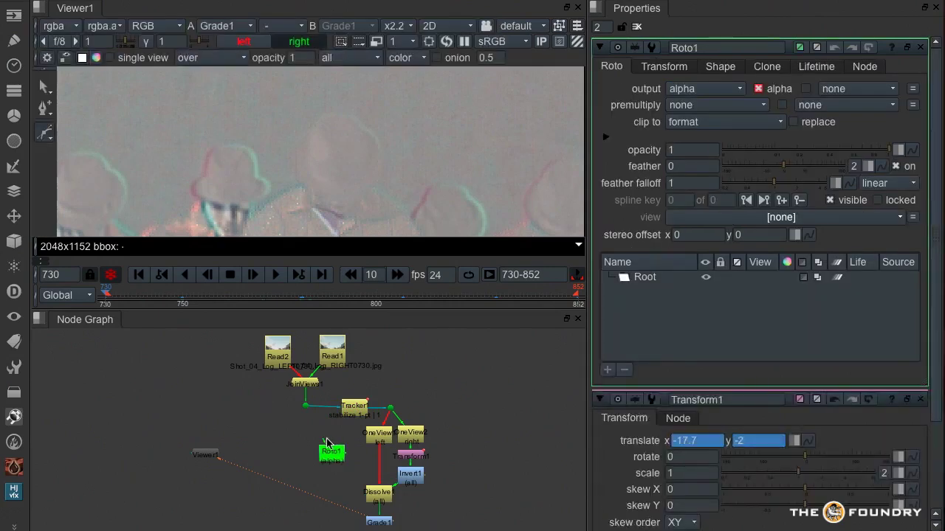
mouse_move(329, 442)
left_mouse_down()
mouse_move(355, 407)
mouse_move(337, 452)
left_mouse_up()
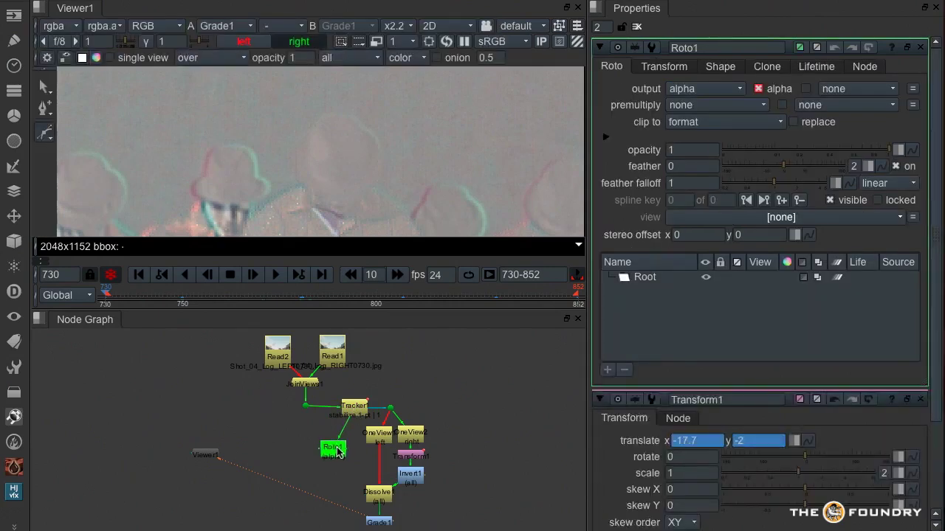
left_click(360, 413)
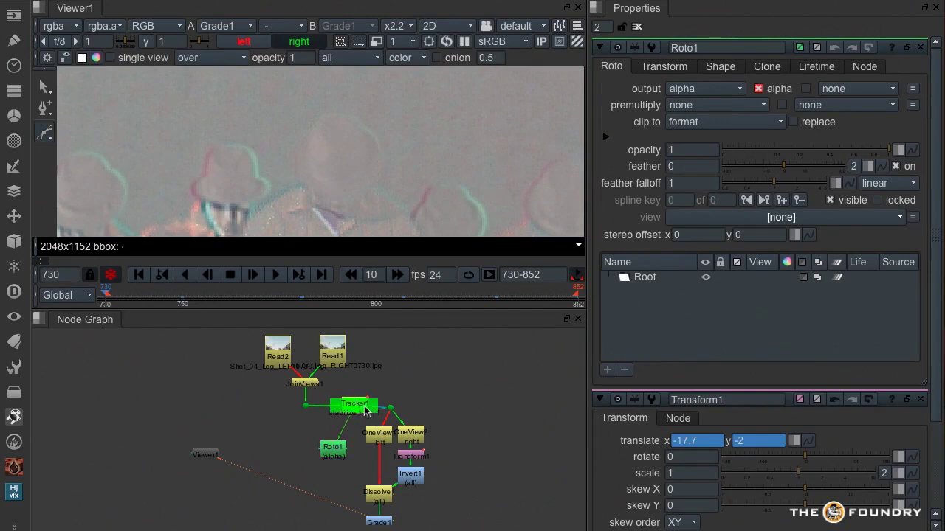
left_click(921, 399)
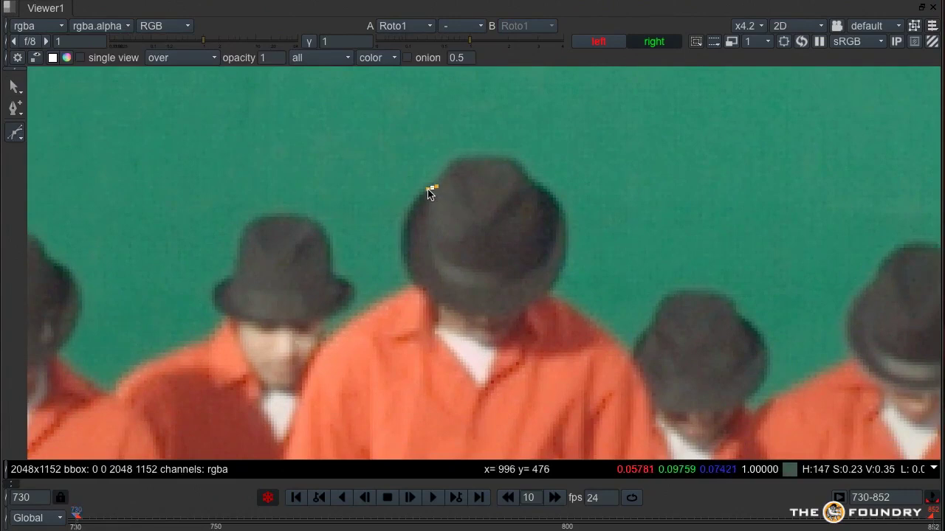
Draw Bezier points down the hat's left side, under the brim, up the right, across the crown, then close.
left_click(402, 242)
left_click_drag(405, 267, 405, 272)
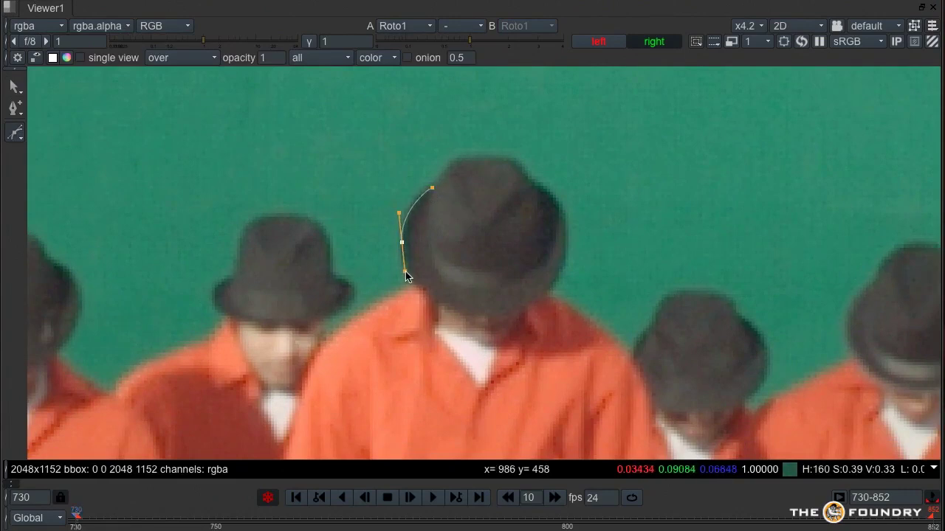
left_click_drag(460, 314, 474, 320)
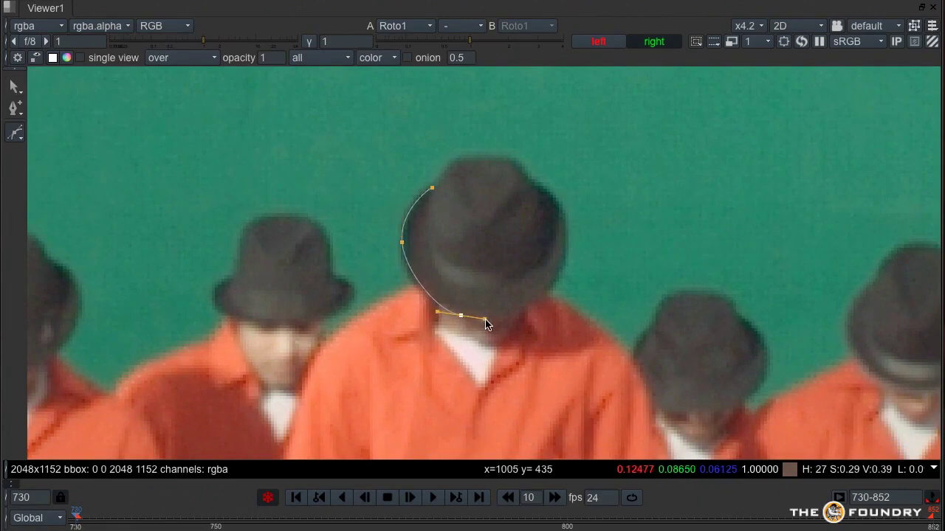
left_click_drag(544, 290, 567, 257)
left_click(564, 210)
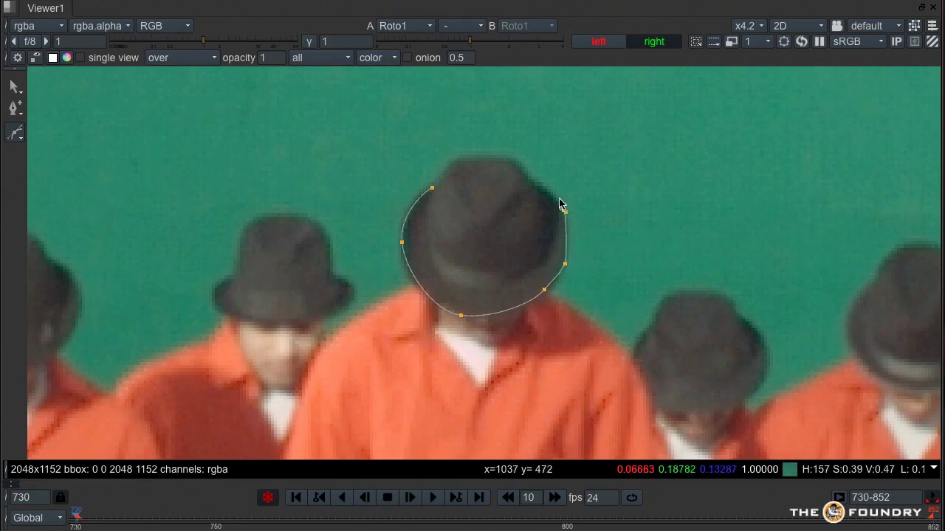
left_click_drag(536, 189, 518, 163)
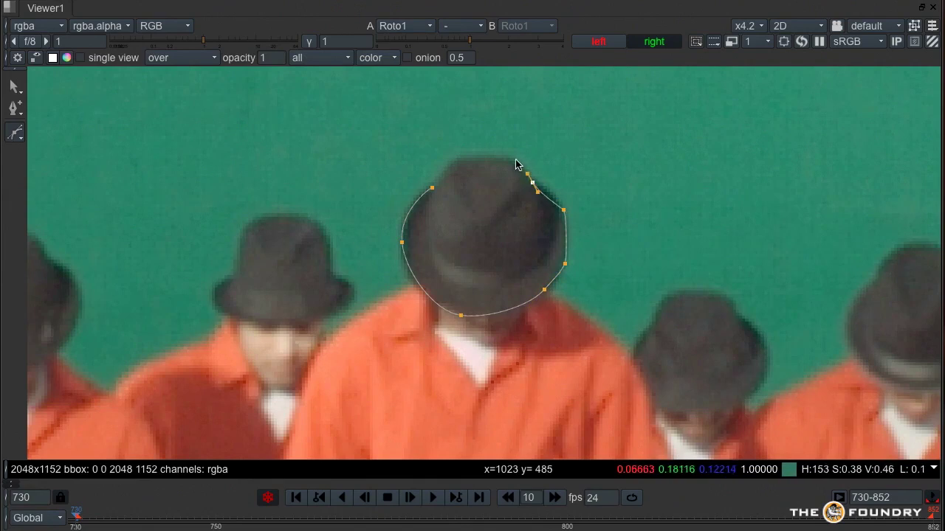
left_click(512, 159)
left_click(458, 158)
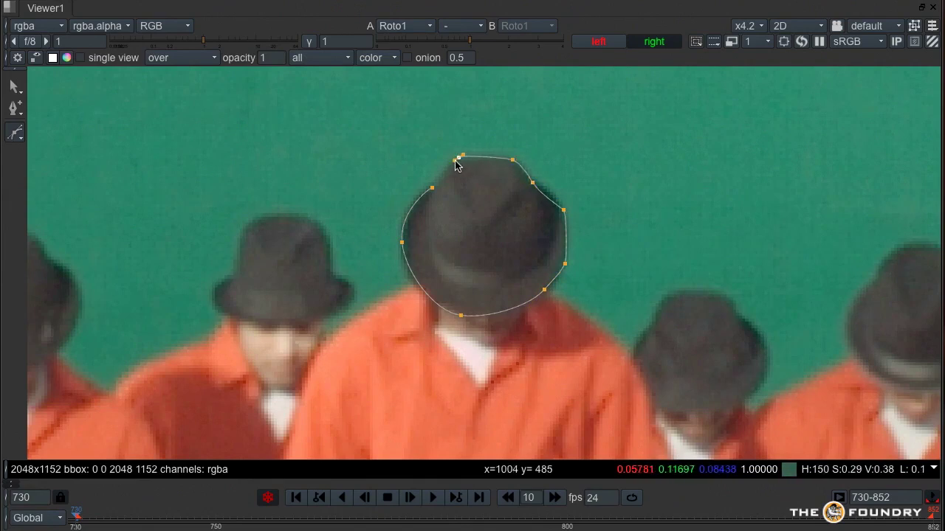
left_click(432, 189)
left_click_drag(430, 189, 427, 190)
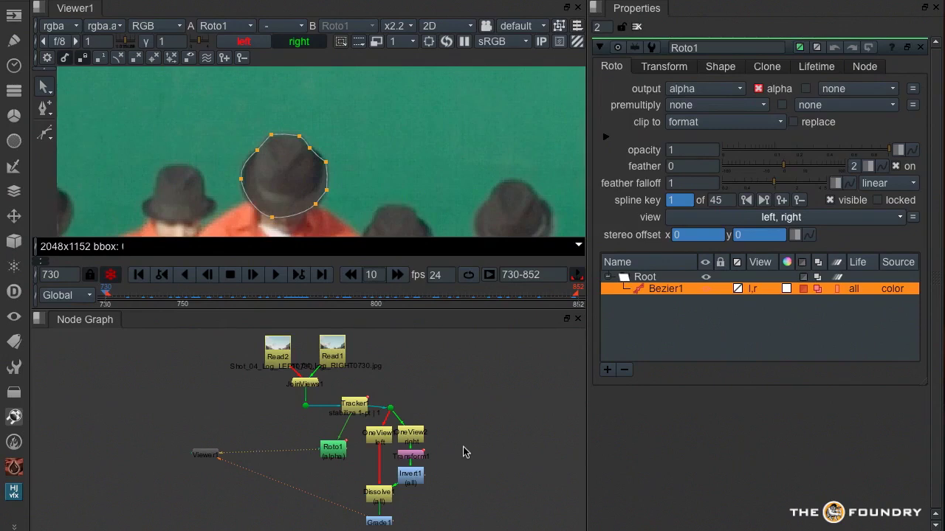
Scrub frames 734–769 to check the hat shape, then back to the first frame.
left_click(123, 298)
left_click_drag(122, 299, 462, 299)
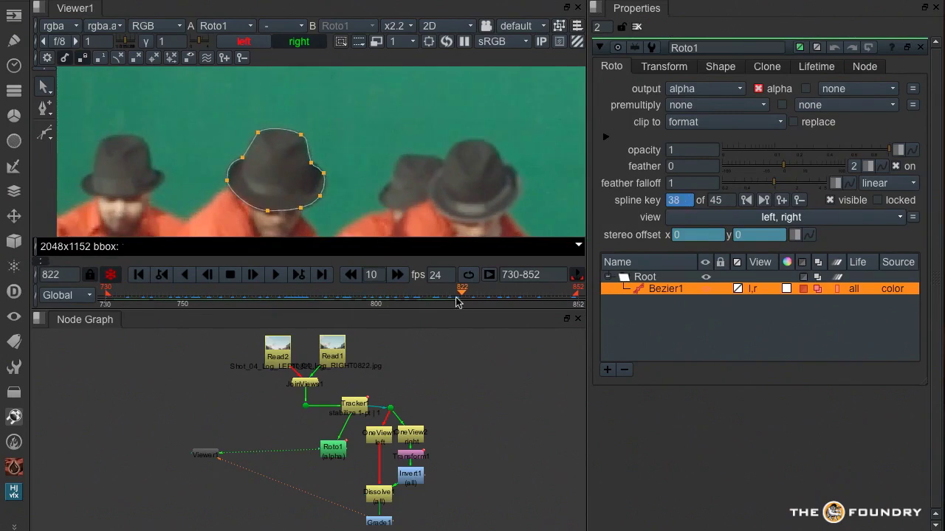
left_click(249, 45)
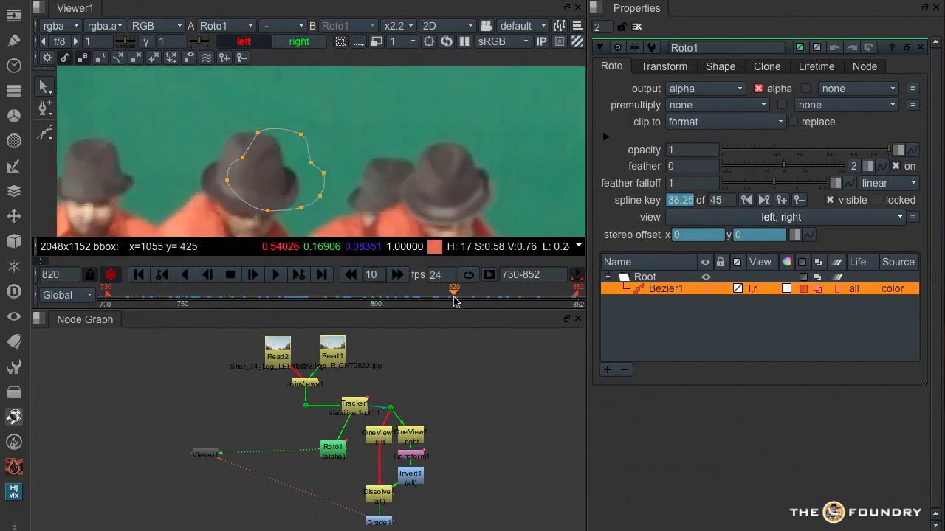
left_click_drag(462, 295, 106, 296)
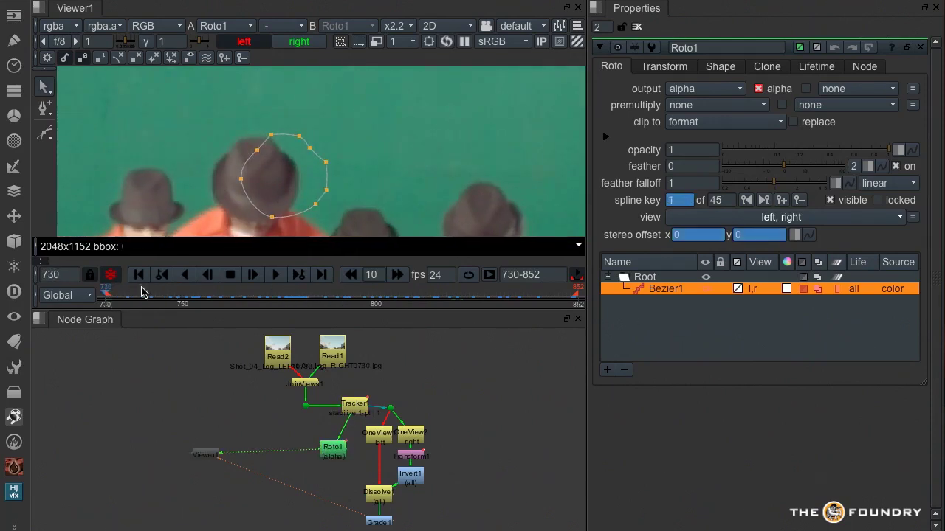
Clear Roto1's stereo offset animation, split off the left eye, and link it to Transform1's translate.
double_click(418, 457)
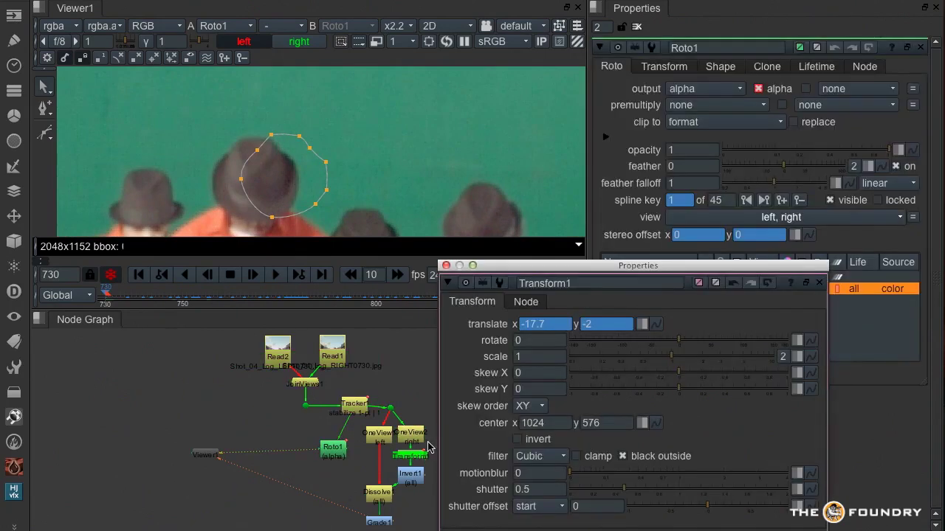
left_click_drag(579, 272, 226, 60)
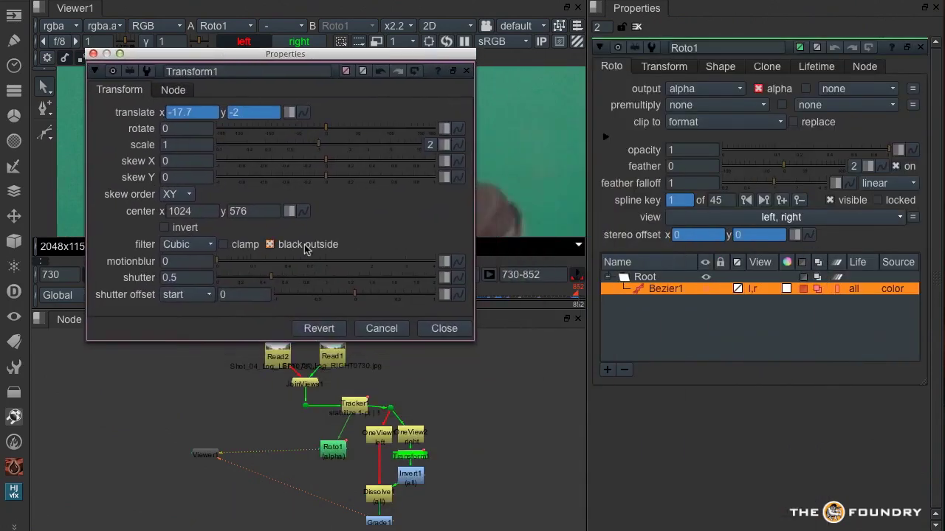
left_click(335, 456)
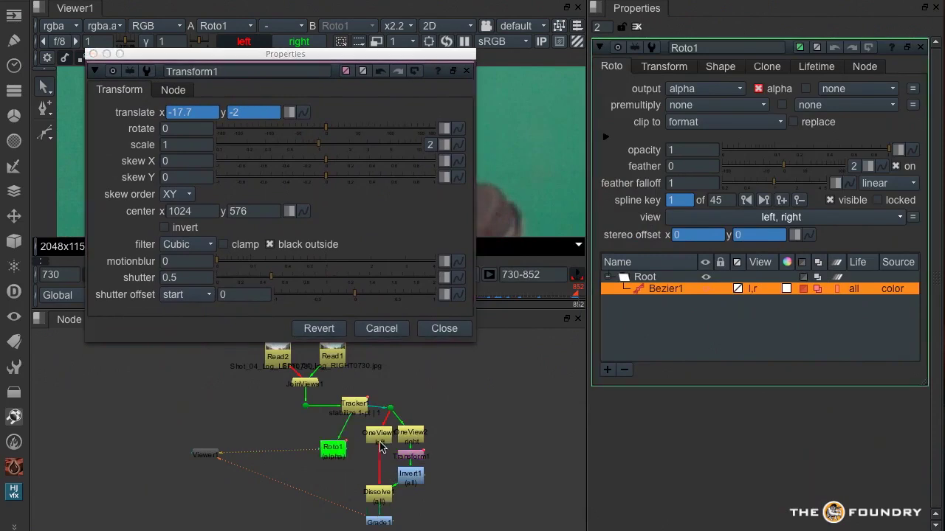
left_click(809, 235)
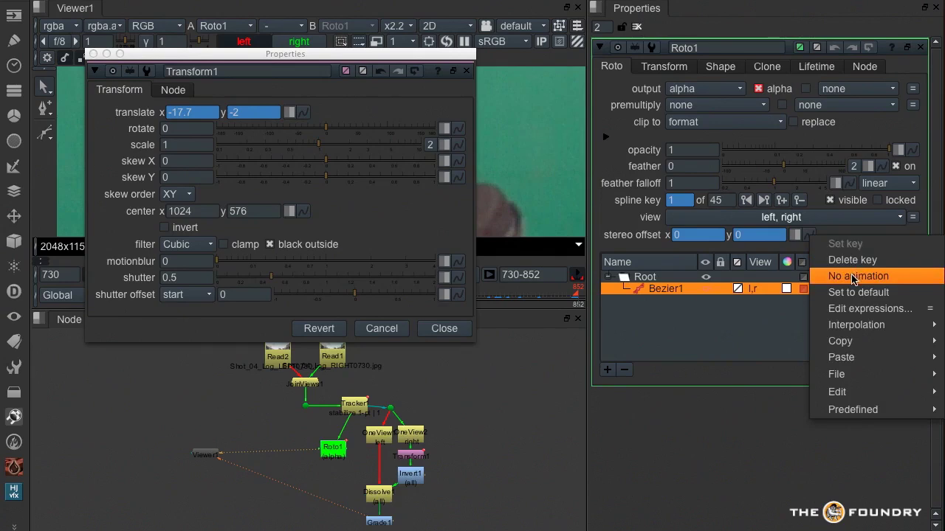
left_click(848, 277)
left_click(796, 235)
left_click(839, 259)
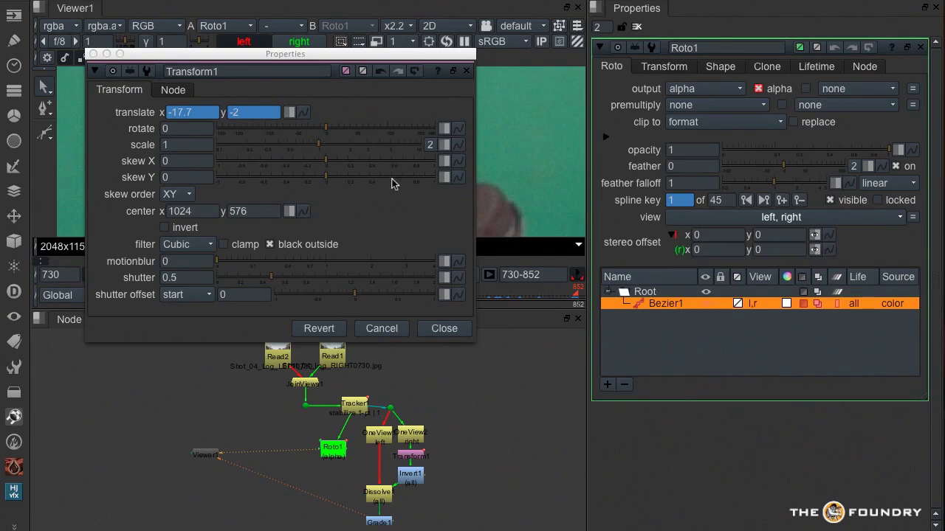
left_click_drag(304, 115, 350, 138)
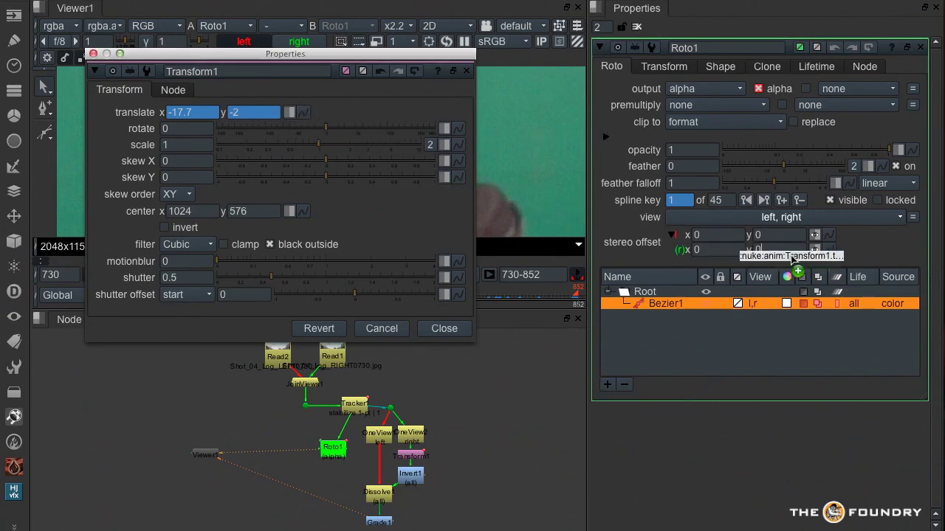
left_click_drag(792, 255, 830, 237)
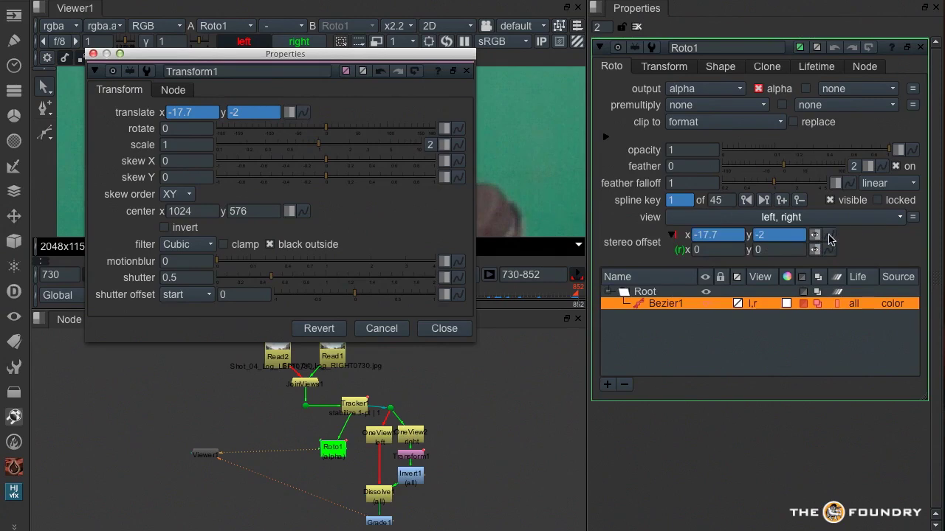
left_click(458, 333)
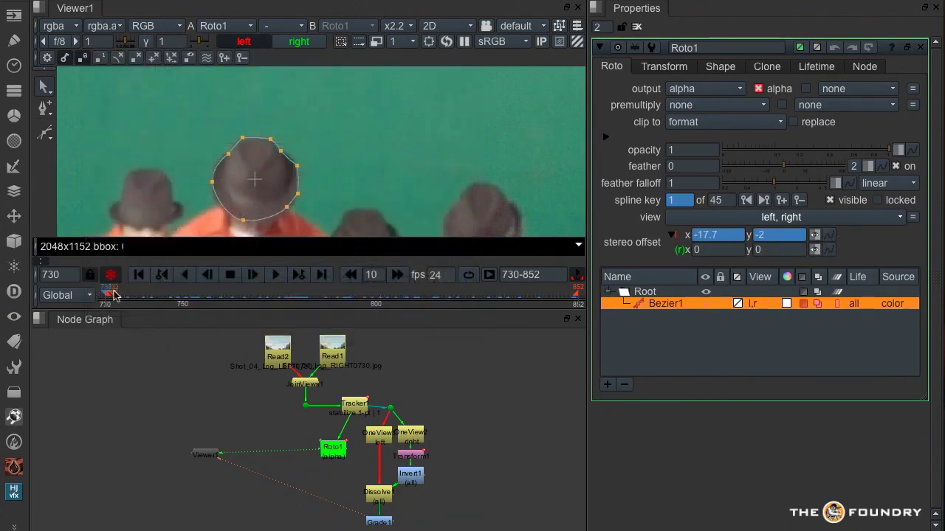
At frame 785, compare the hat shape between the left and right eyes.
left_click_drag(107, 295, 322, 297)
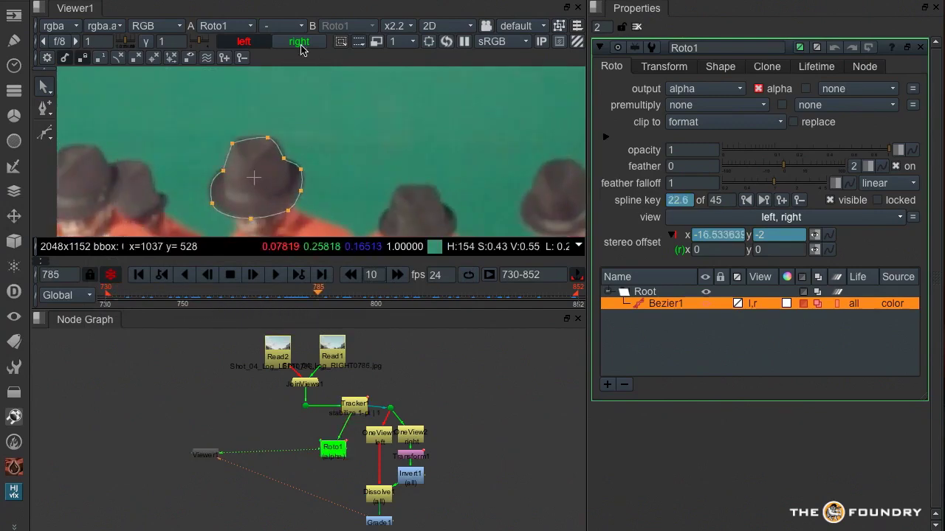
left_click(260, 43)
left_click(251, 45)
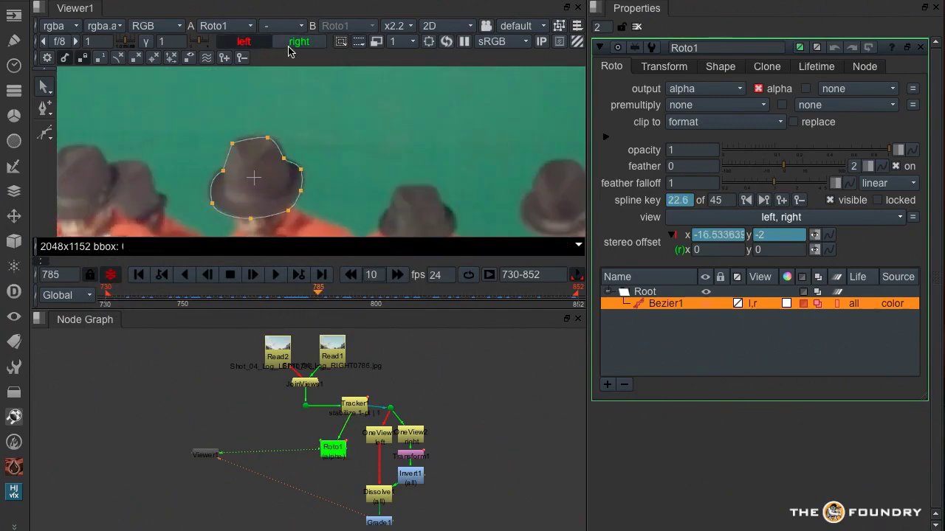
left_click(252, 47)
left_click(253, 48)
left_click(299, 43)
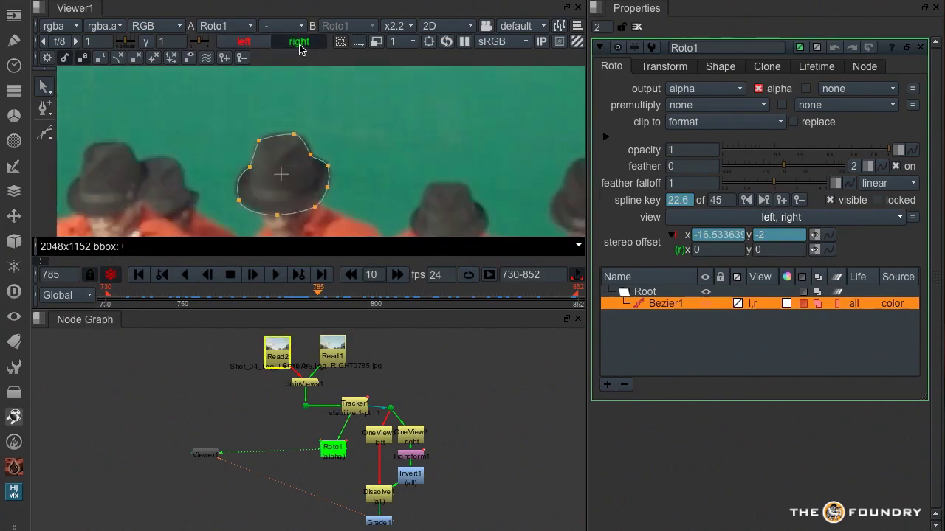
Connect Roto1 to the dot before Tracker1 and set Tracker1's transform to match-move 1-pt.
left_click_drag(333, 440, 307, 450)
scroll(391, 155, "down", 3)
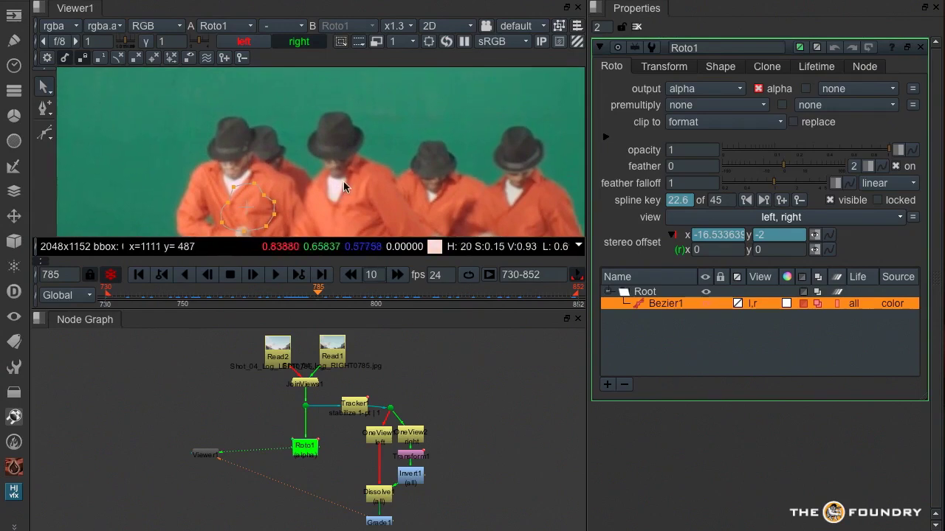
double_click(354, 408)
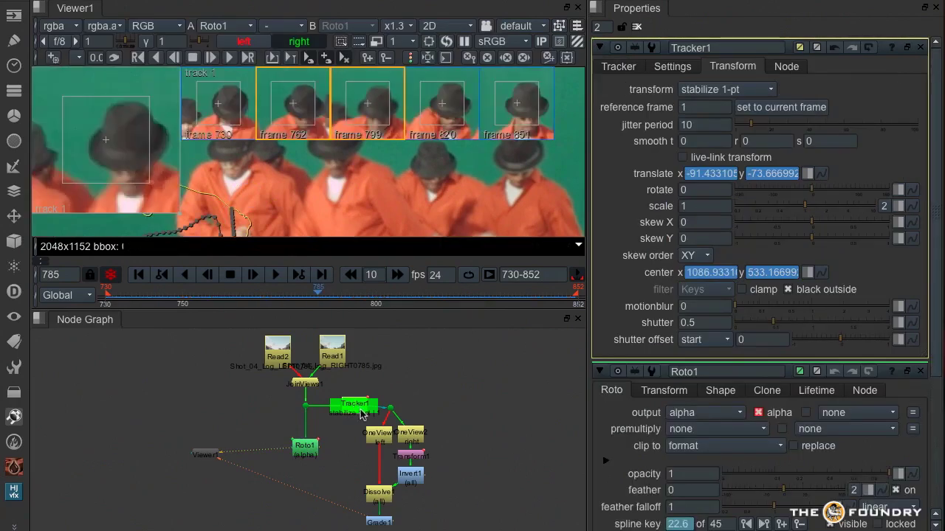
left_click(919, 371)
left_click(727, 93)
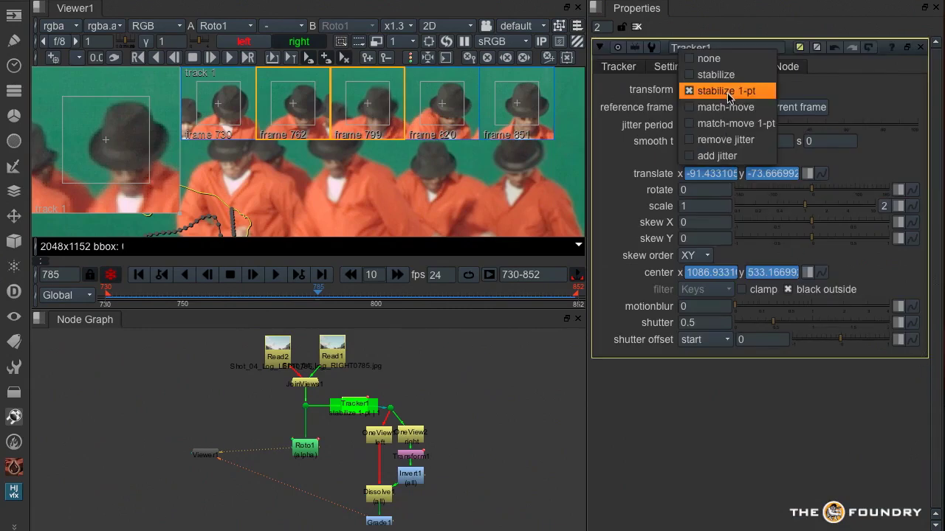
left_click(725, 124)
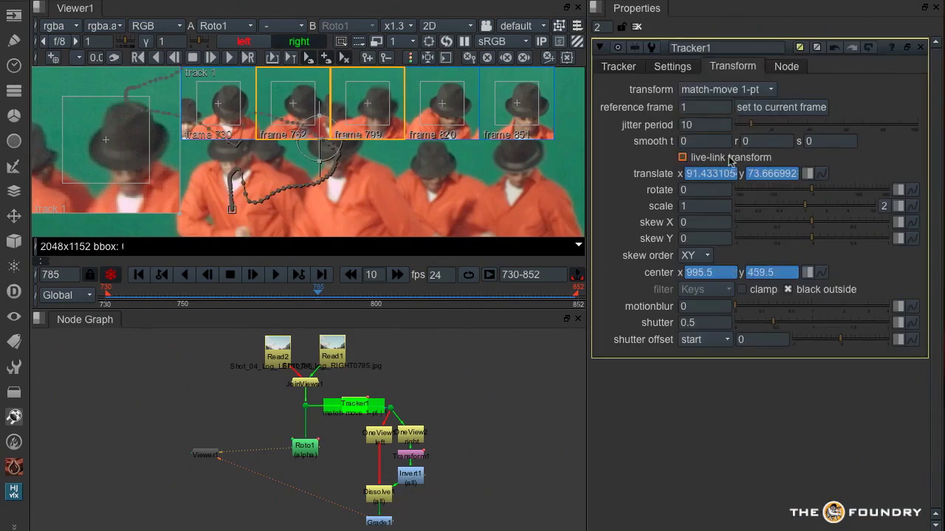
double_click(309, 456)
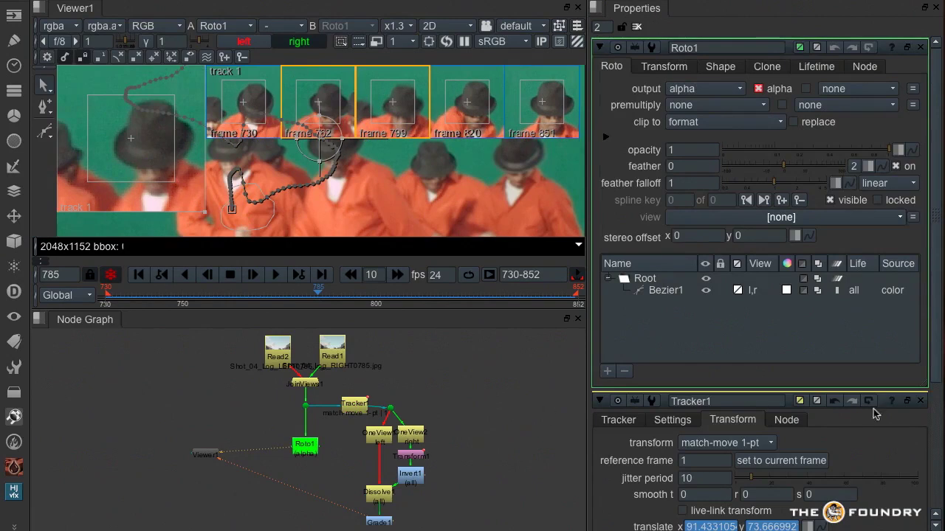
Select all hat Bezier points and link their translate to Tracker1.translate.x and Tracker1.translate.y.
left_click(921, 402)
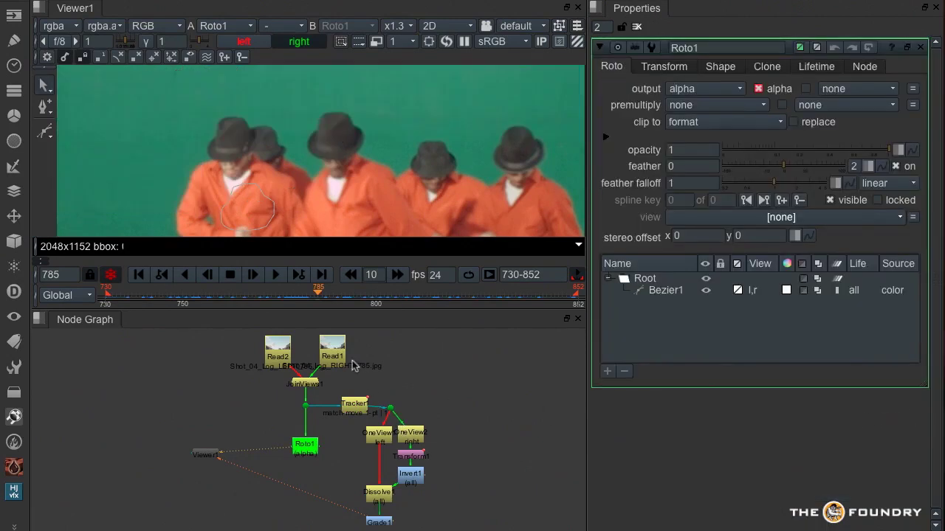
left_click_drag(211, 185, 299, 246)
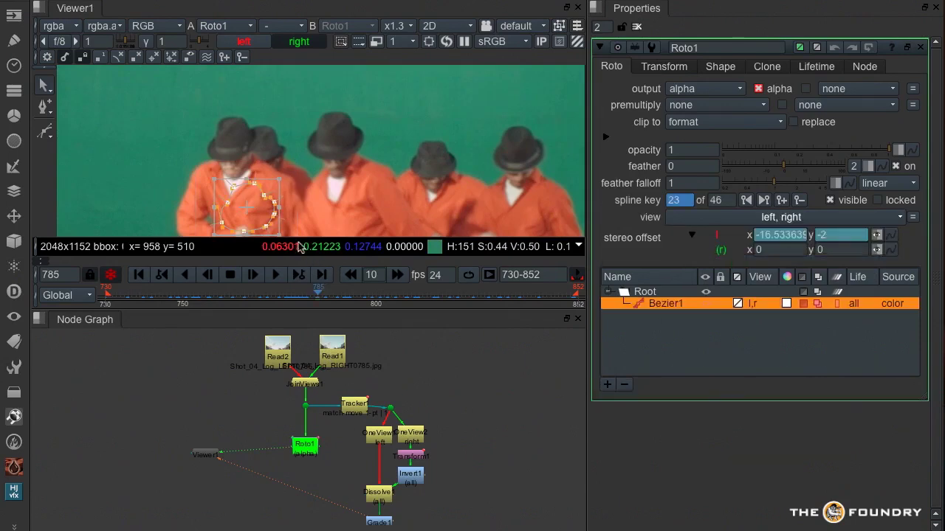
left_click(668, 68)
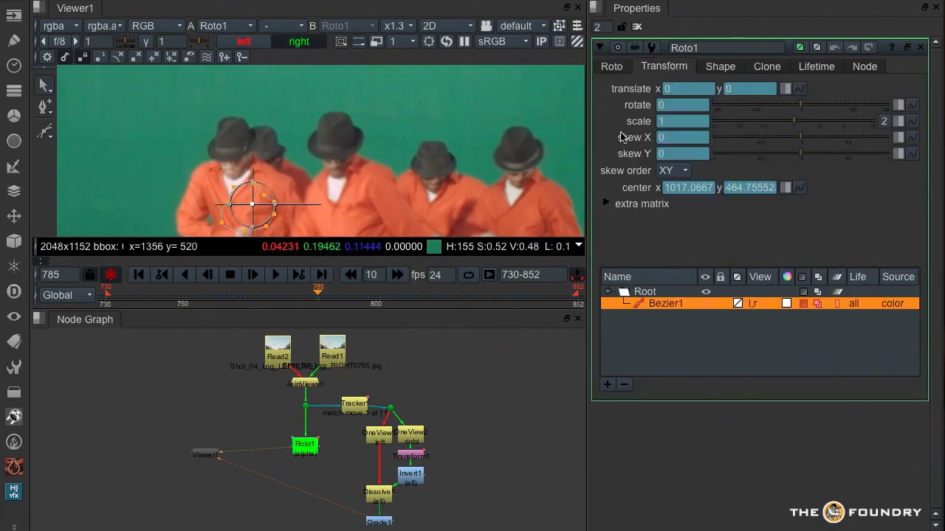
left_click(799, 87)
mouse_move(842, 229)
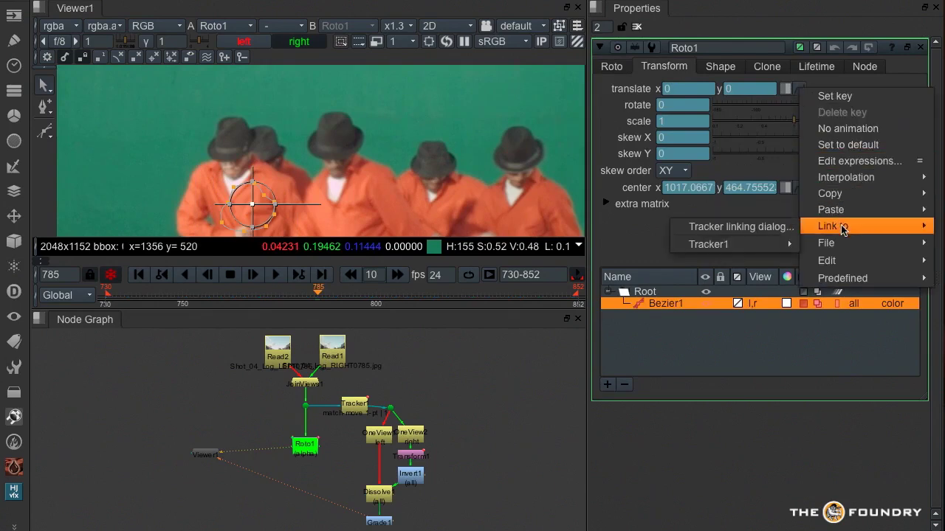
left_click(764, 233)
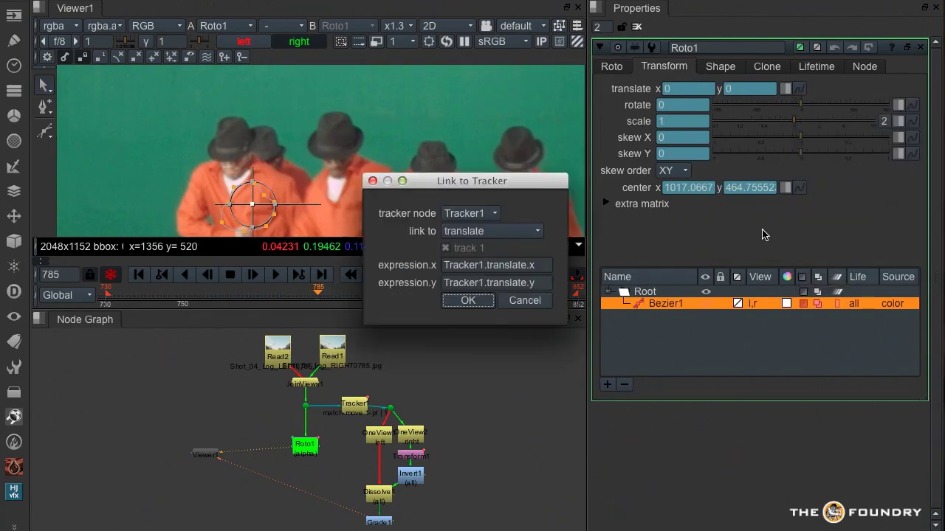
left_click(504, 234)
left_click(505, 234)
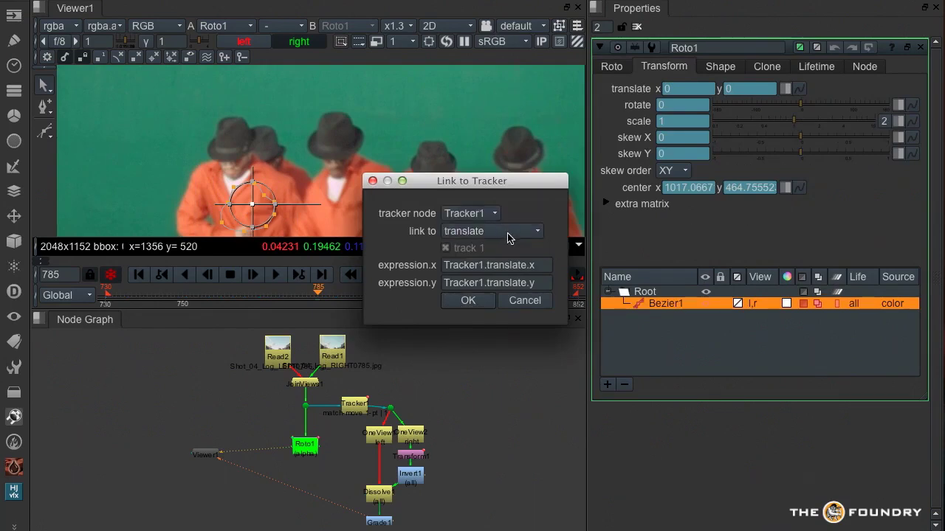
Confirm the Tracker1 translate link and scrub back and forth, ending at frame 808.
left_click(472, 301)
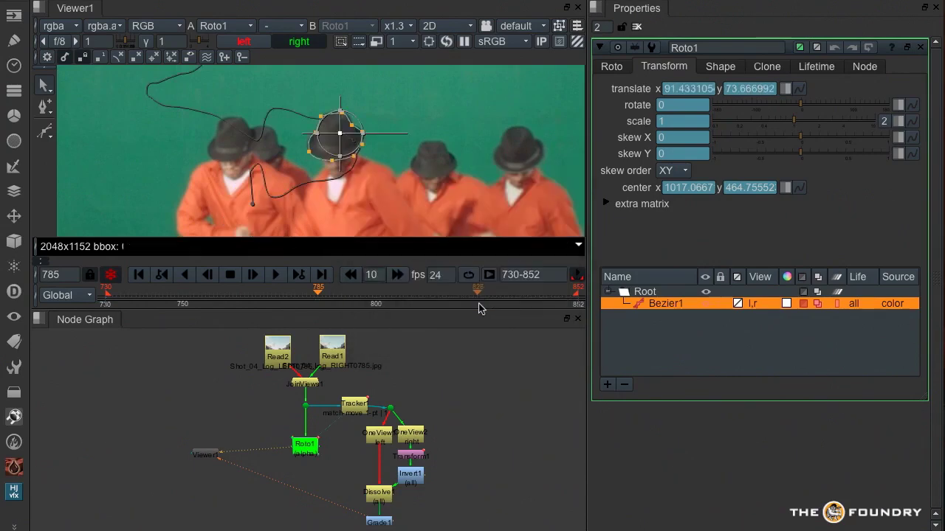
left_click_drag(316, 293, 186, 293)
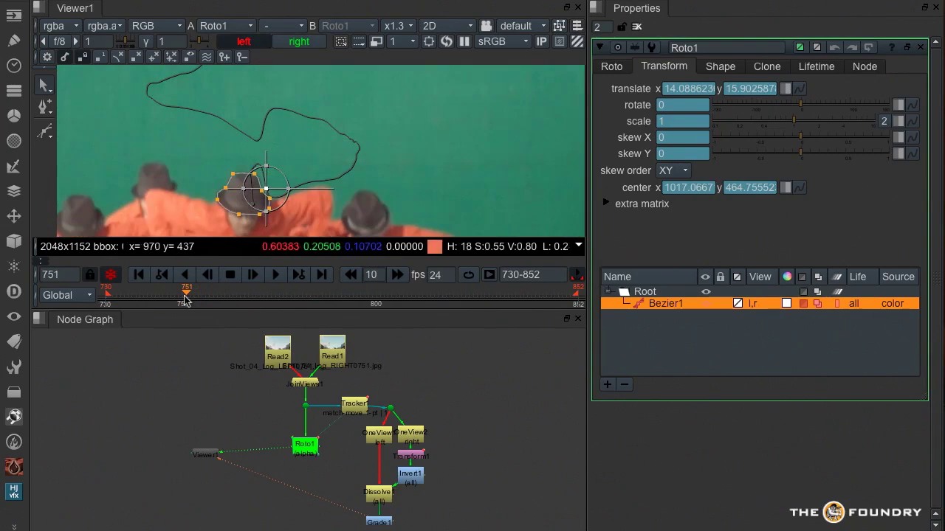
left_click_drag(184, 298, 406, 319)
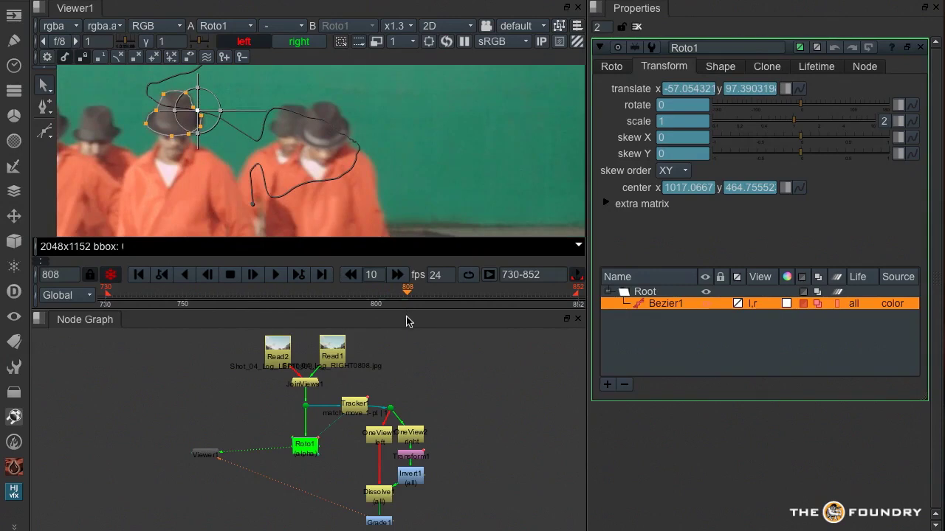